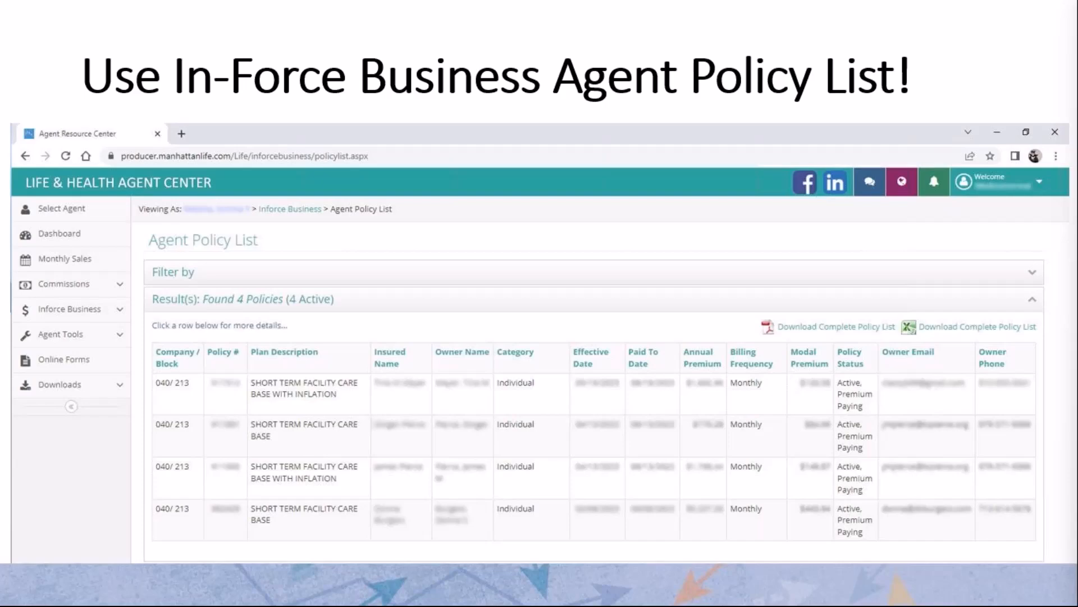
# - Advance past Policy Information to the OmniFlex Enrollment slide and bring the Edge browser on screen
pyautogui.press('Right')
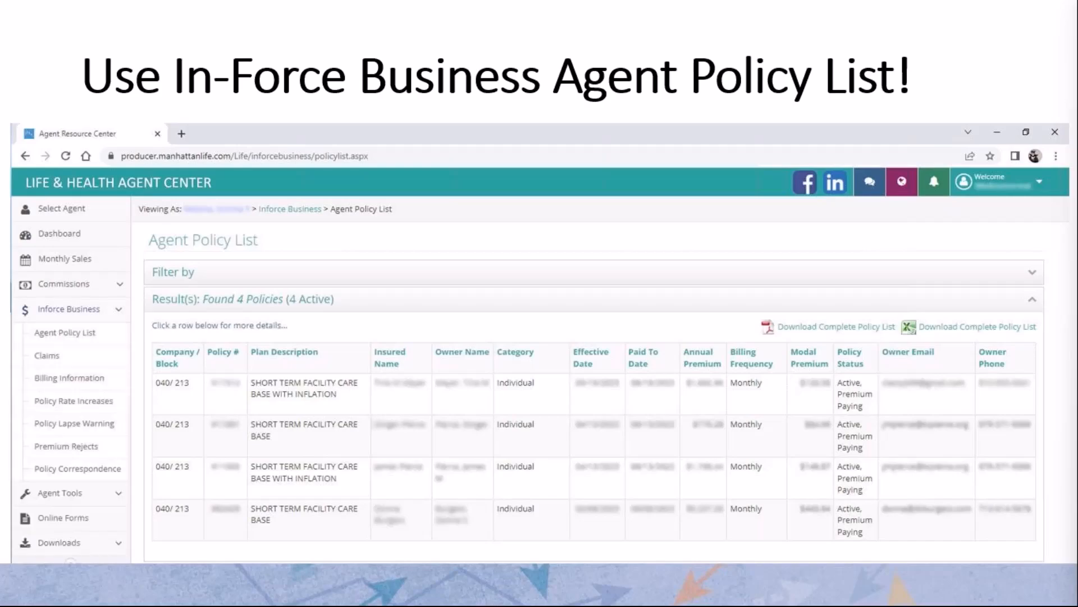
pyautogui.press('Right')
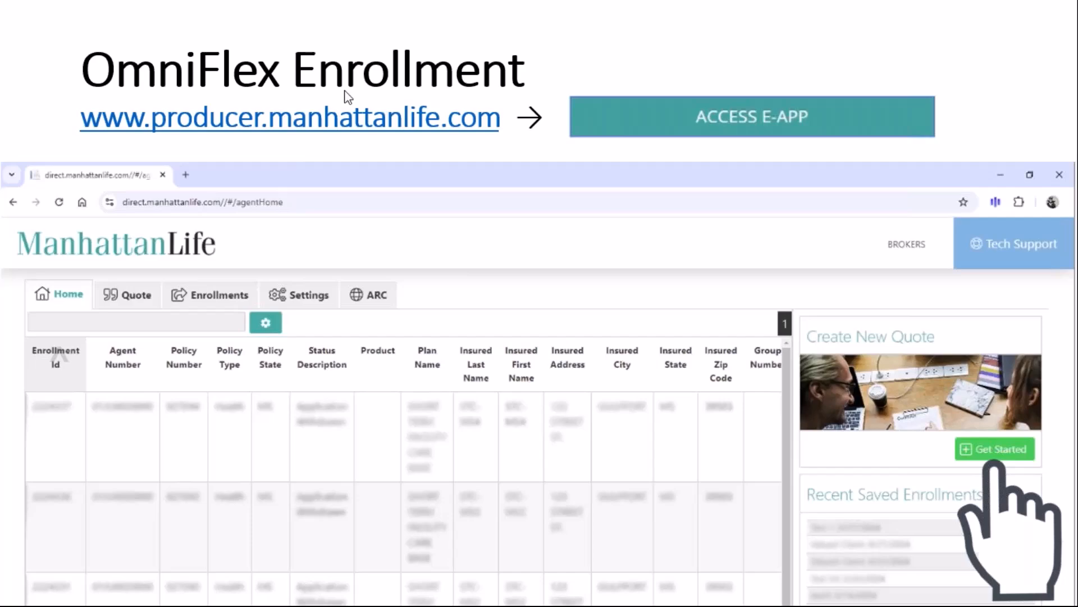
pyautogui.moveTo(345, 91); pyautogui.dragTo(241, 43)
# - Maximize the browser and start the quote with zip code 77059
pyautogui.click(727, 38)
pyautogui.click(568, 349)
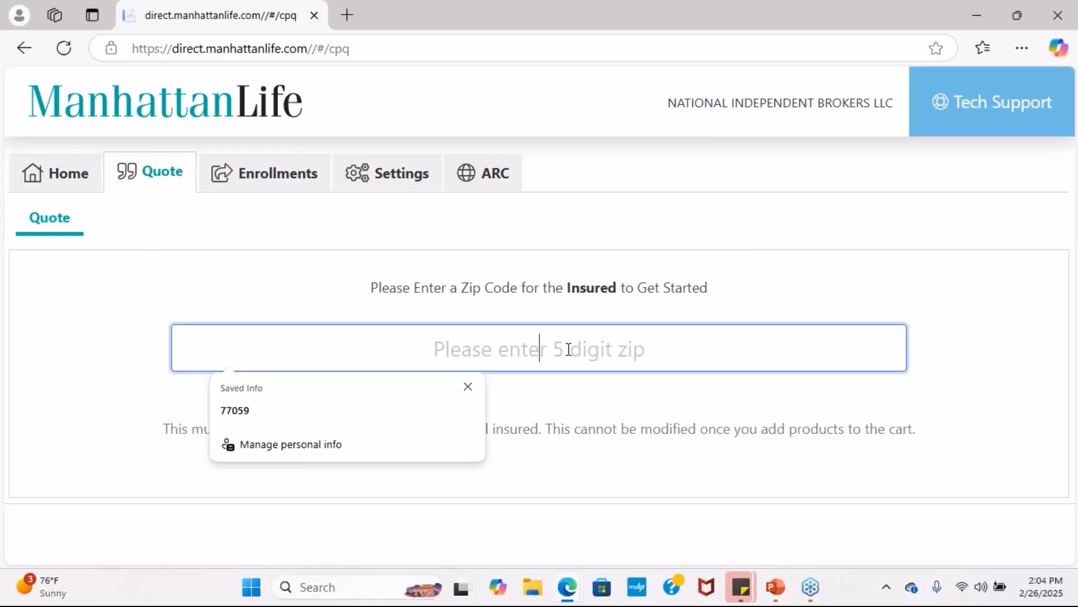
pyautogui.write('7')
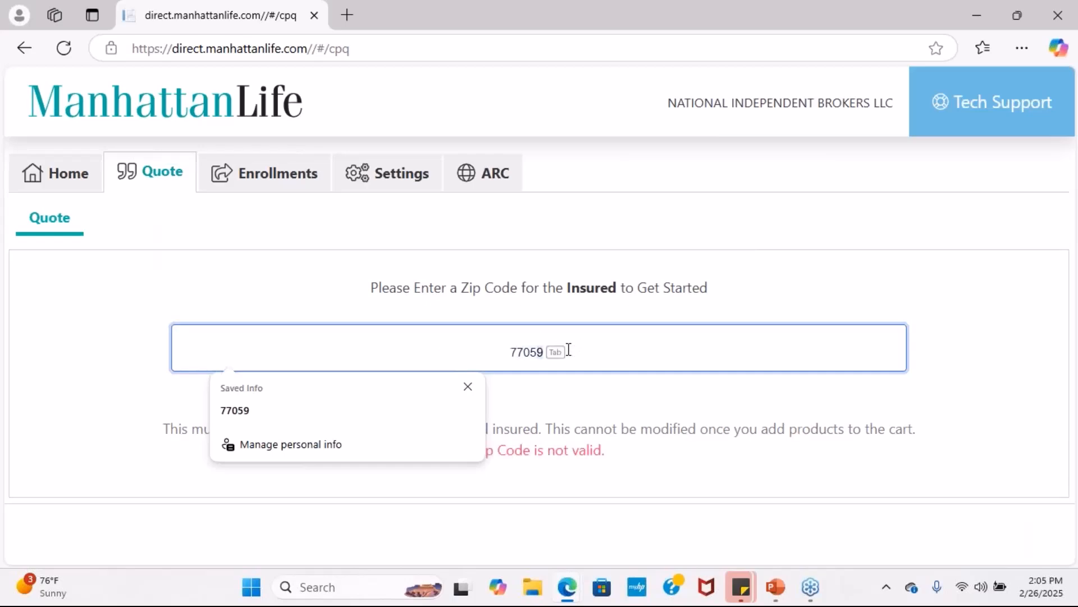
pyautogui.press('Tab')
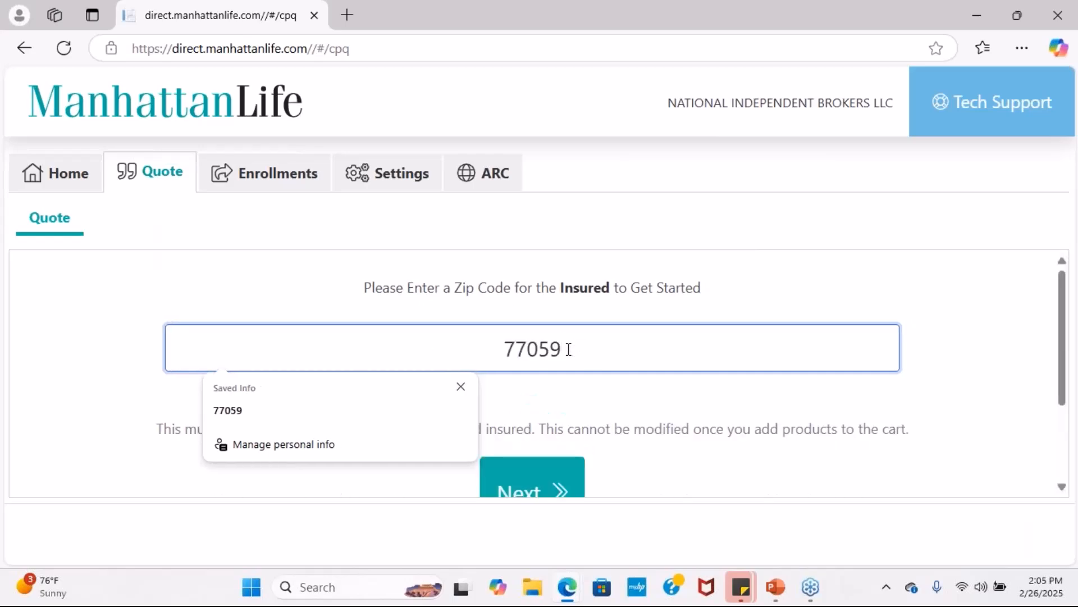
pyautogui.click(536, 486)
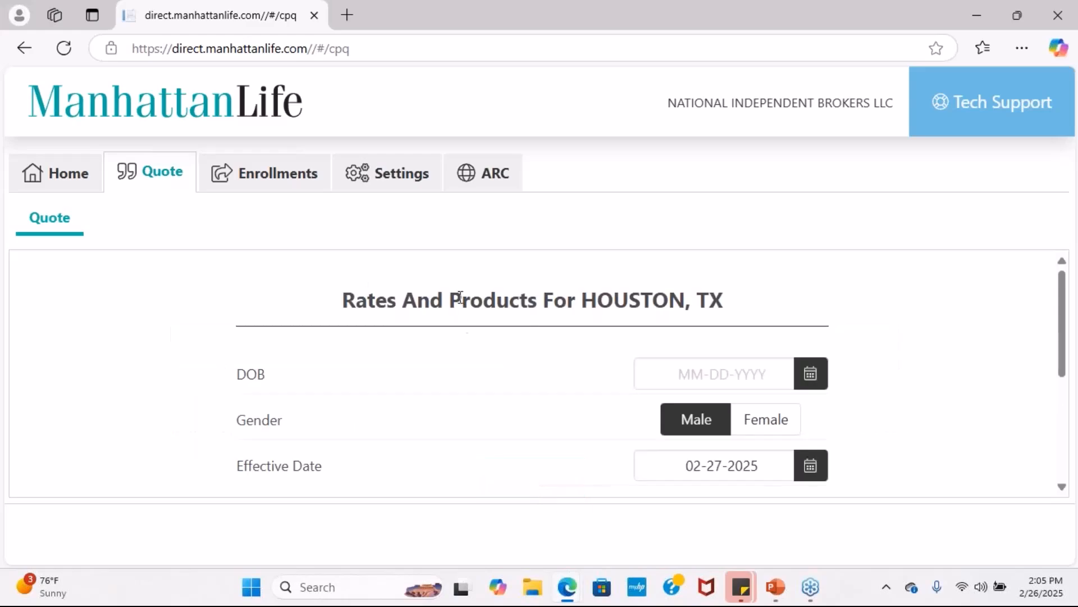
pyautogui.click(664, 368)
pyautogui.write('02-11-1957')
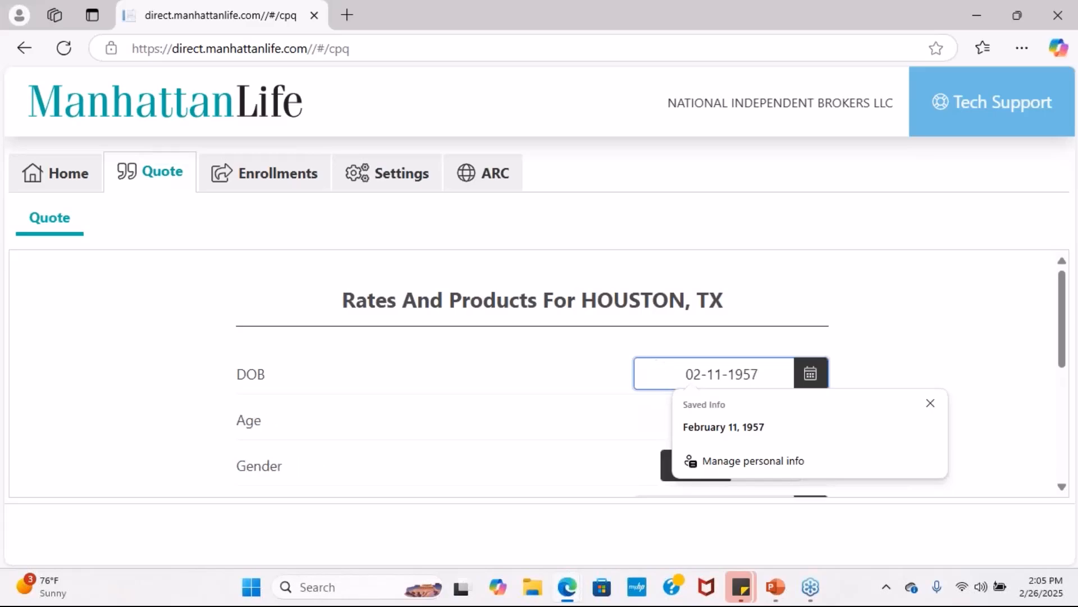
pyautogui.scroll(-3, 722, 326)
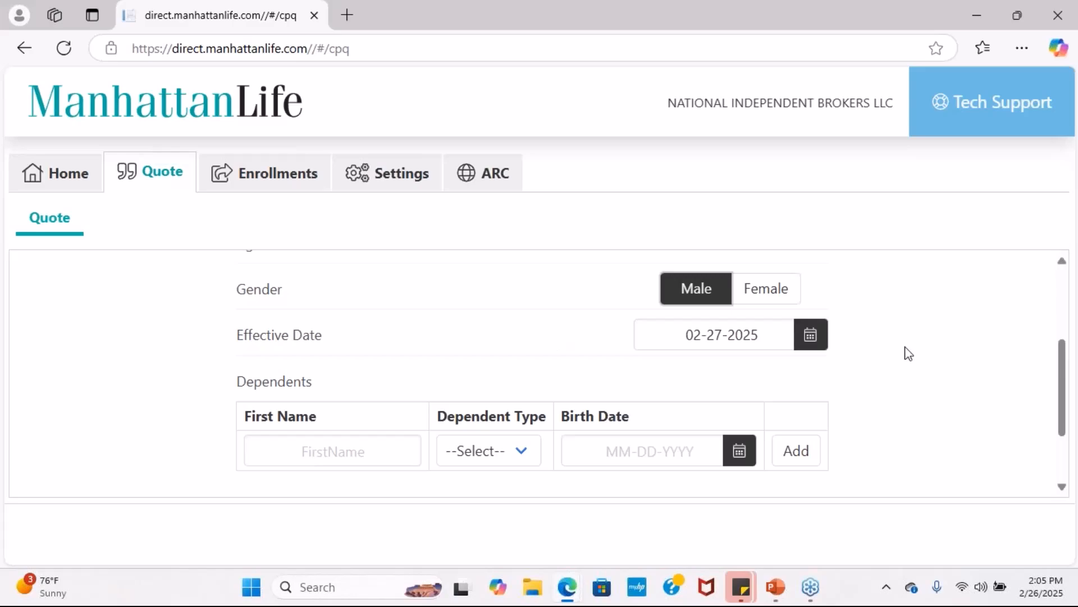
# - Set the effective date to March 5, 2025 in the calendar
pyautogui.click(810, 339)
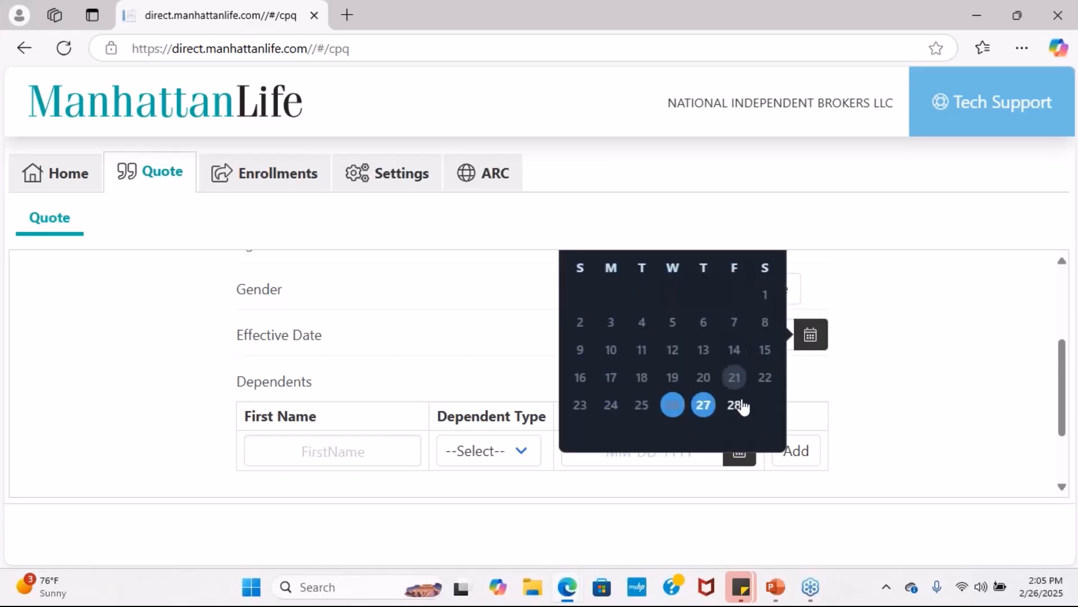
pyautogui.scroll(-2, 736, 380)
pyautogui.scroll(3, 746, 359)
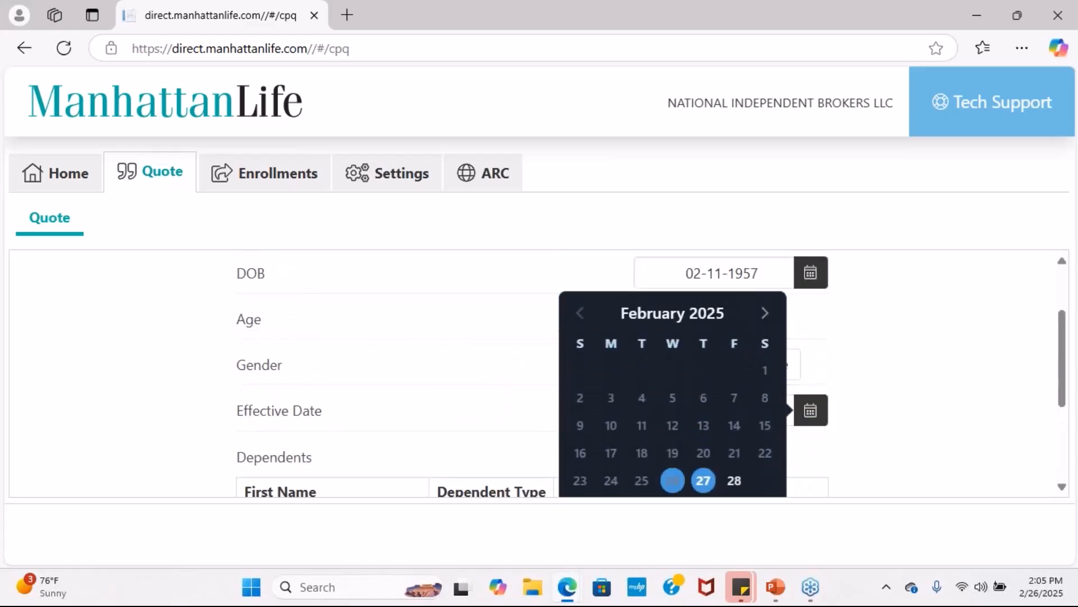
pyautogui.click(764, 314)
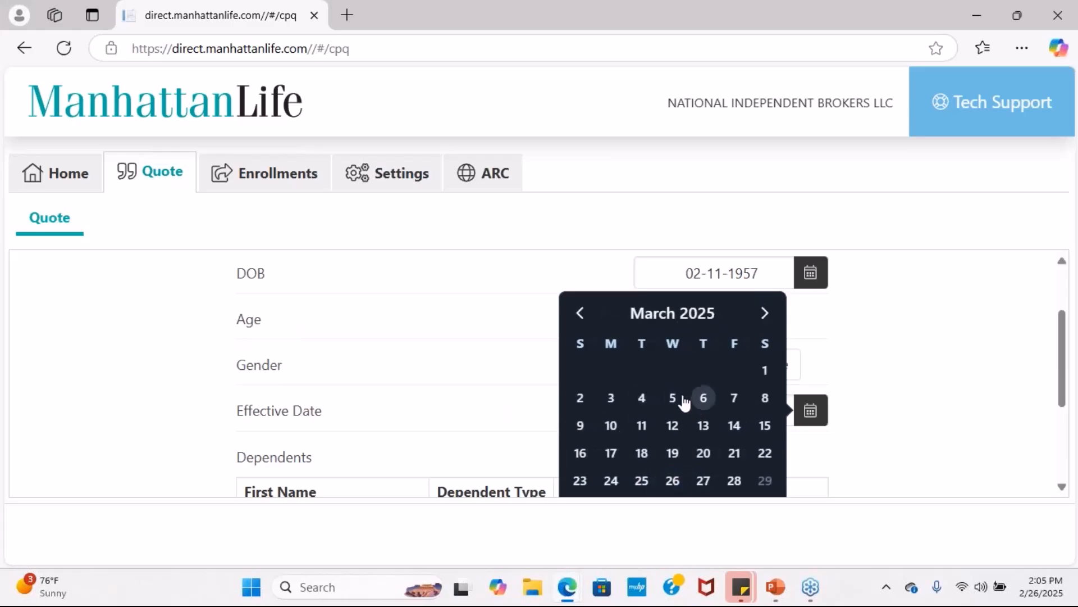
pyautogui.click(673, 397)
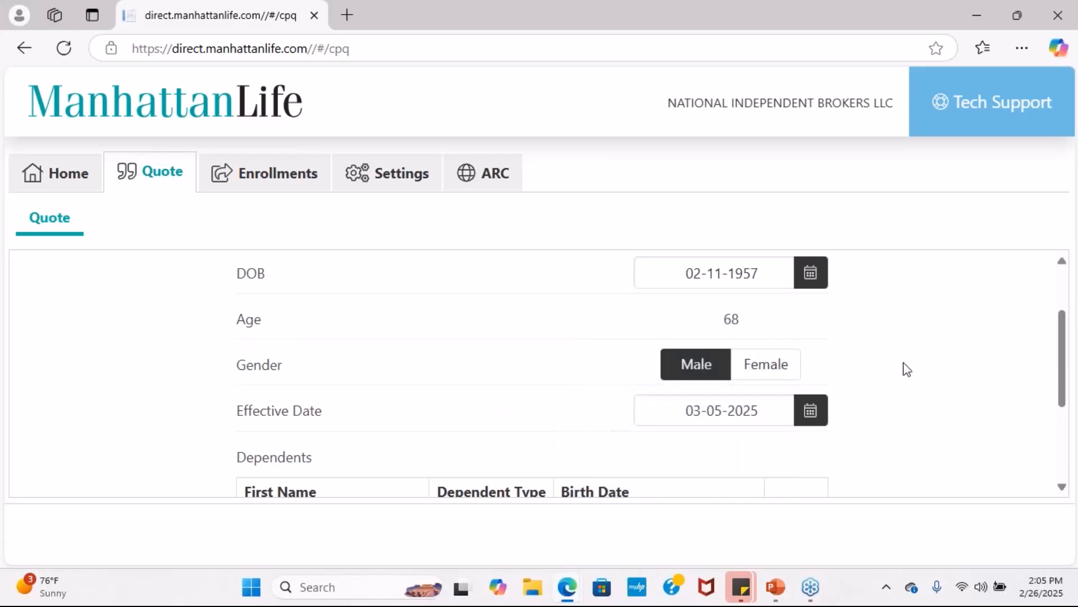
pyautogui.scroll(-1, 906, 371)
pyautogui.scroll(-3, 908, 374)
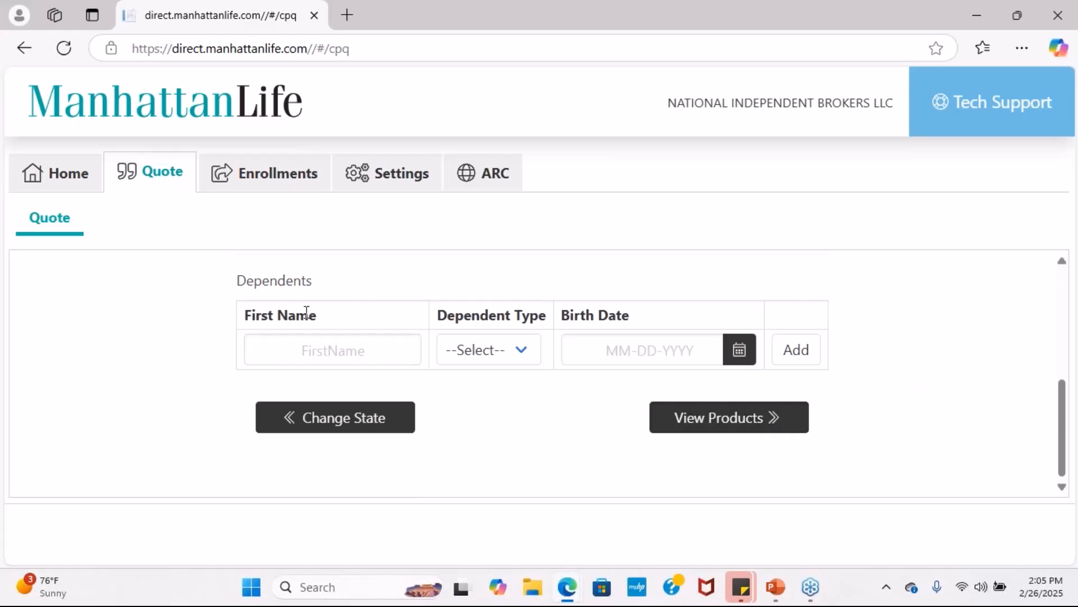
# - View the available products and choose OmniFlex Short-Term Care
pyautogui.click(751, 431)
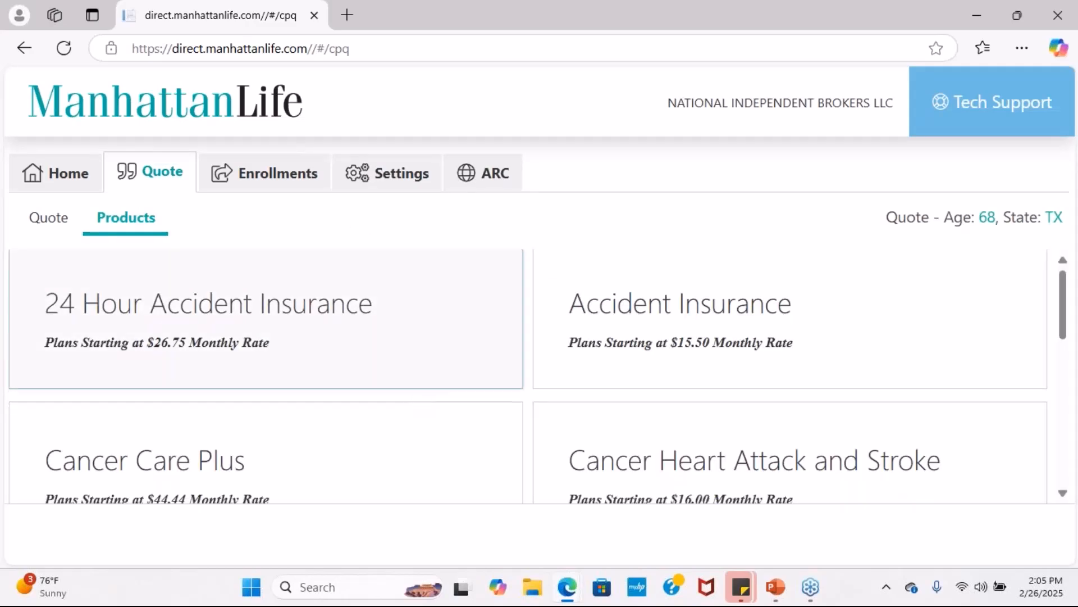
pyautogui.scroll(-8, 409, 401)
pyautogui.click(339, 436)
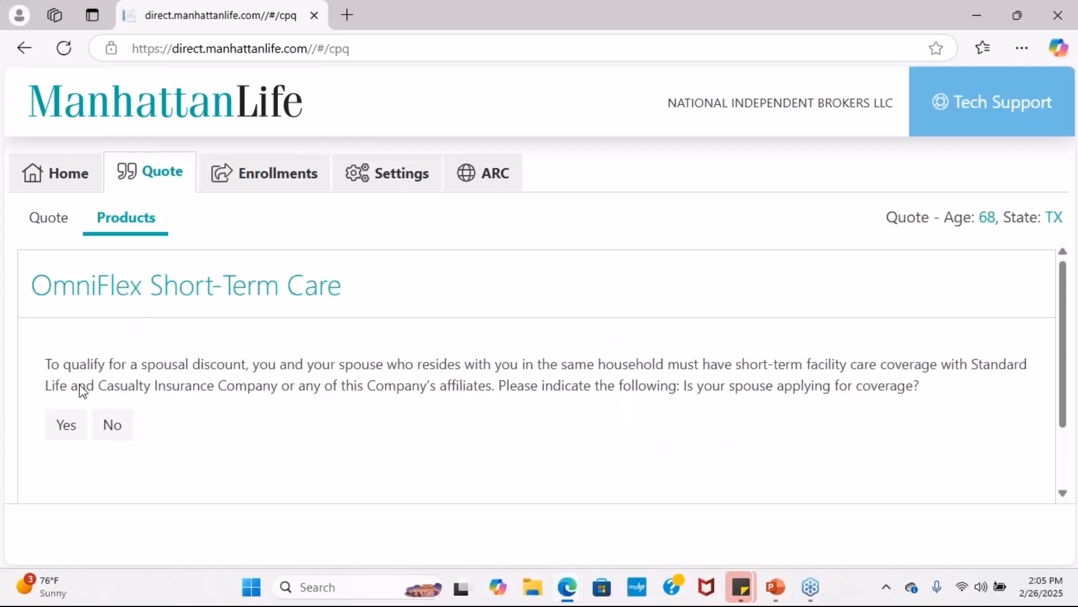
# - Answer No to both the spouse-applying and spouse-policy questions
pyautogui.click(112, 426)
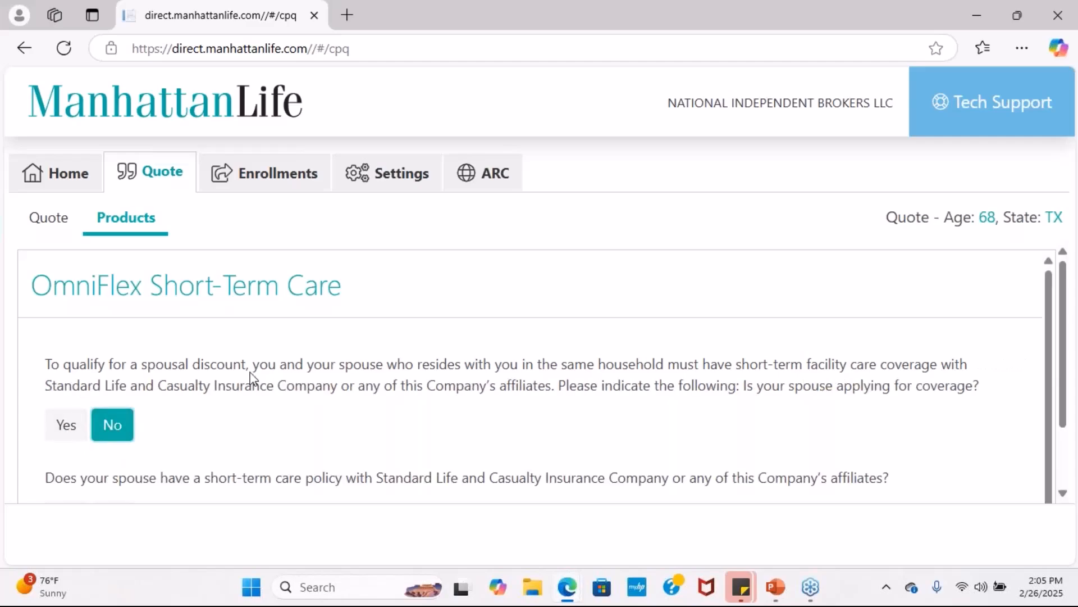
pyautogui.scroll(-1, 254, 379)
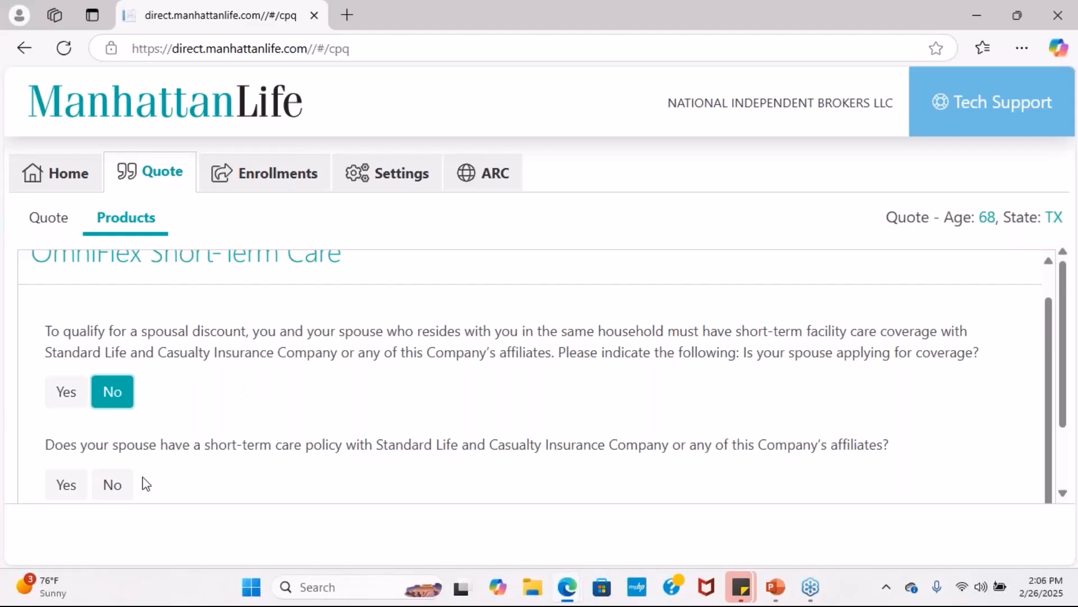
pyautogui.click(108, 489)
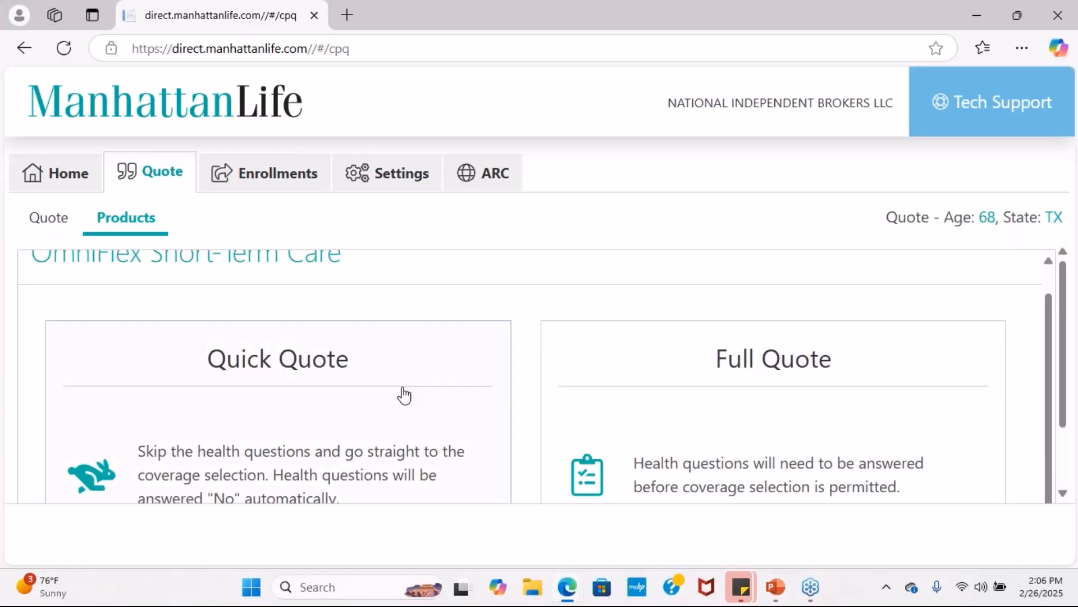
pyautogui.scroll(-1, 393, 430)
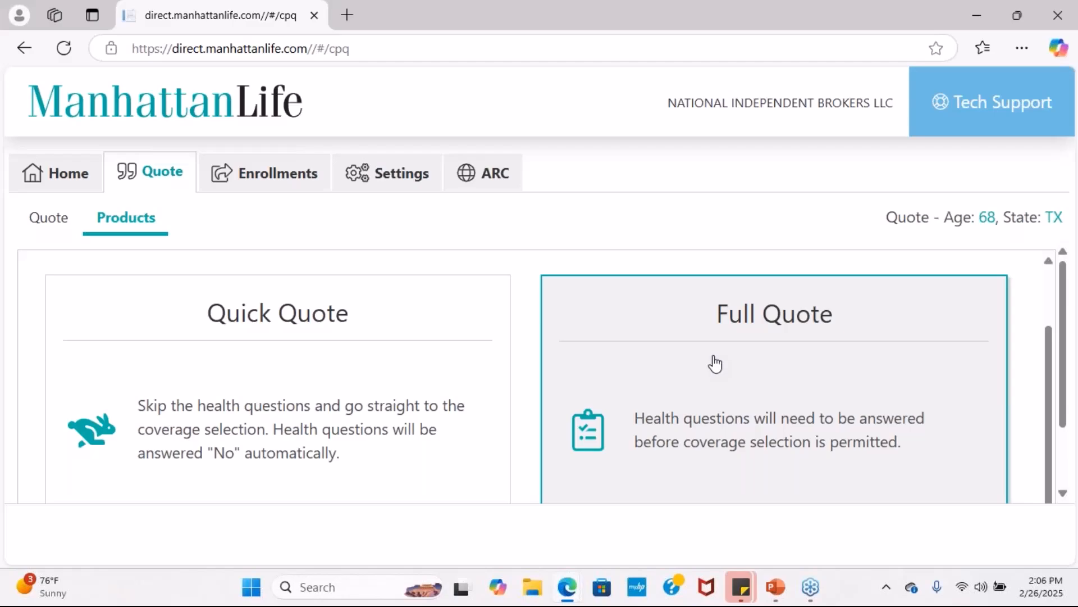
# - Choose the full quote and answer No to stroke, diabetes, lupus, amputation and COPD questions
pyautogui.click(714, 364)
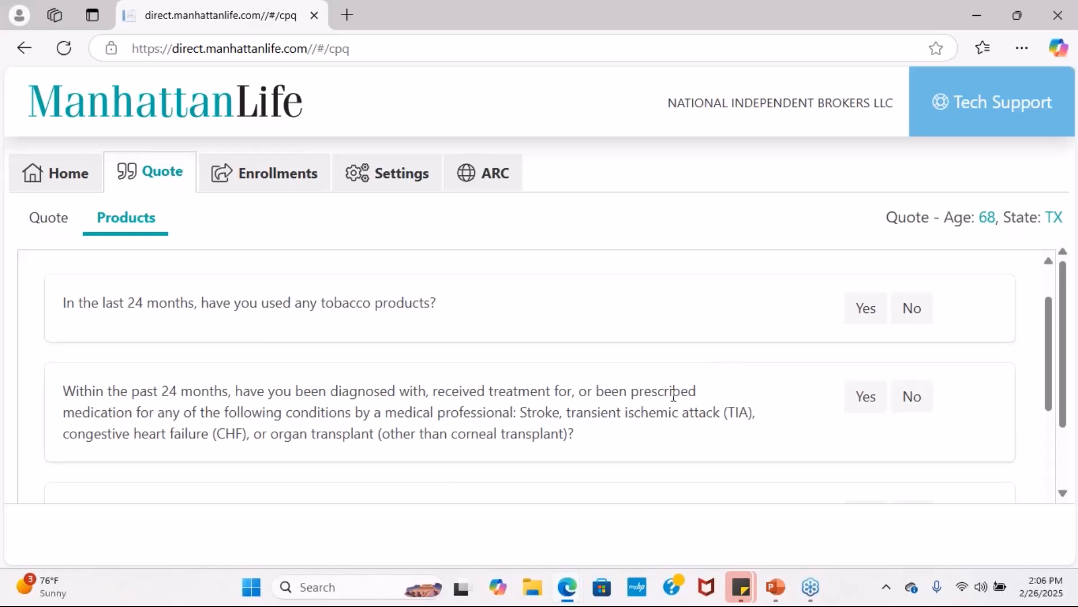
pyautogui.scroll(2, 673, 397)
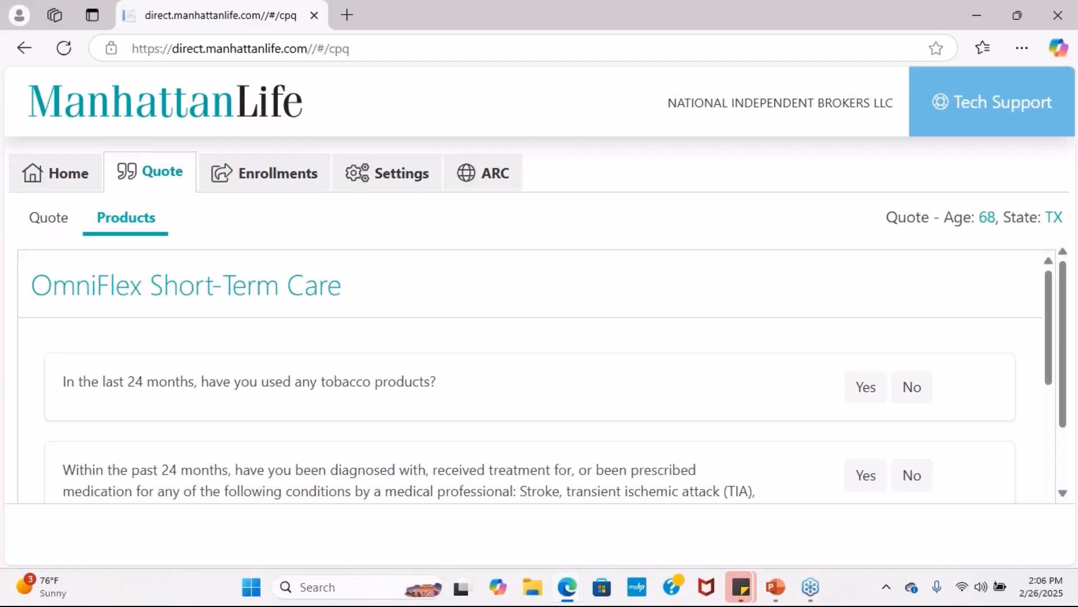
pyautogui.scroll(-3, 866, 321)
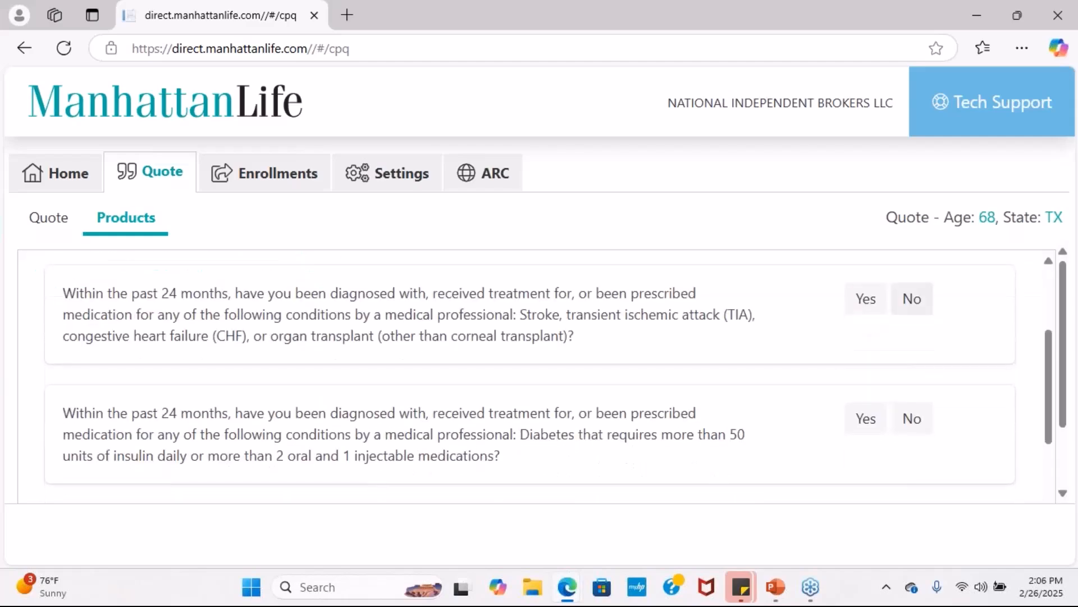
pyautogui.click(912, 298)
pyautogui.click(914, 418)
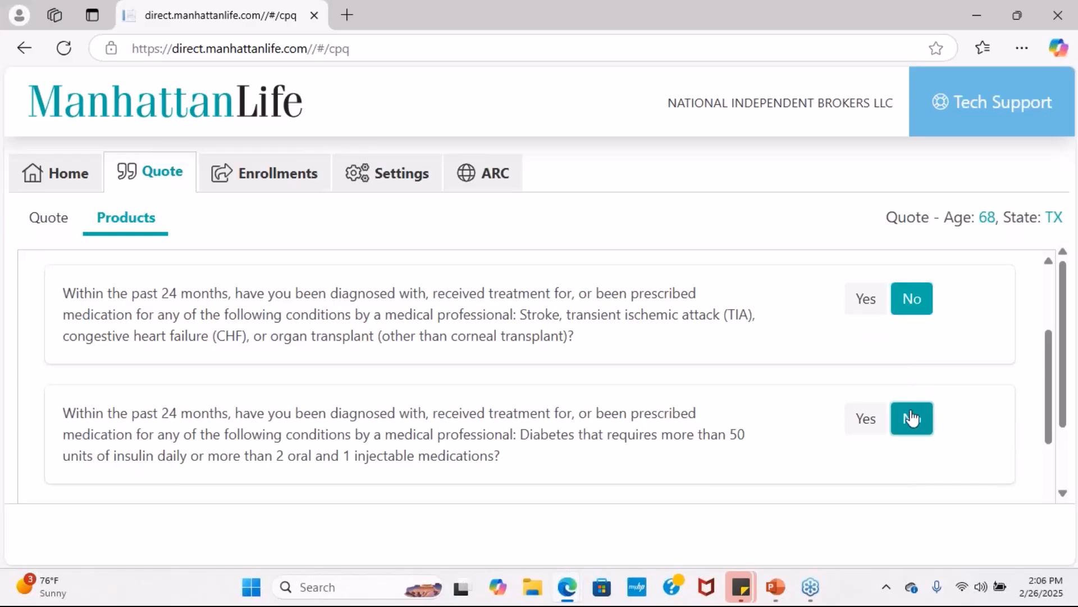
pyautogui.scroll(-3, 912, 419)
pyautogui.click(912, 371)
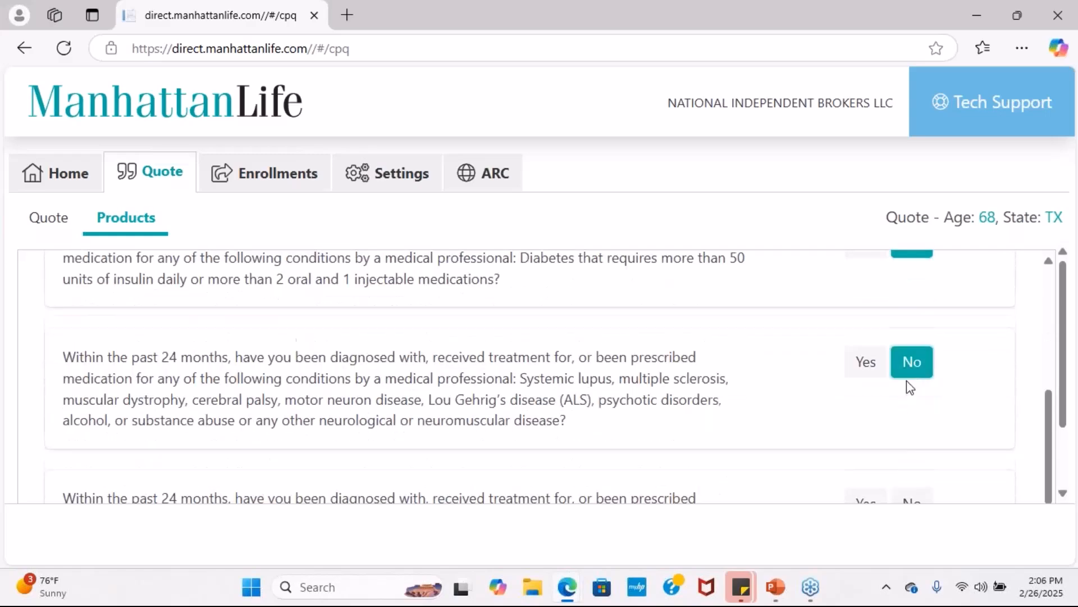
pyautogui.scroll(-3, 909, 387)
pyautogui.click(912, 336)
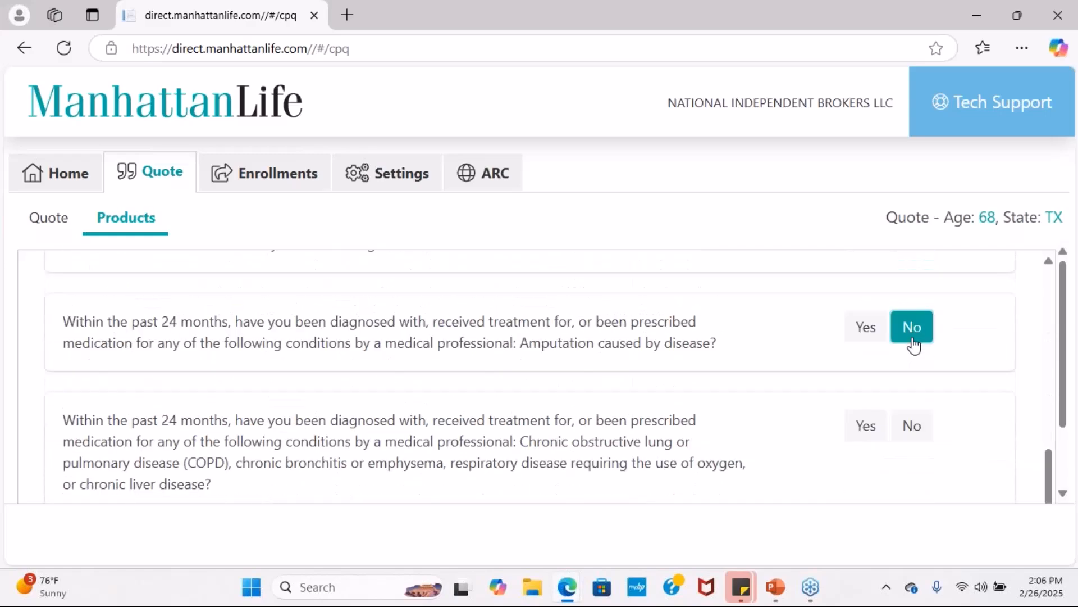
pyautogui.click(920, 428)
pyautogui.scroll(-2, 922, 428)
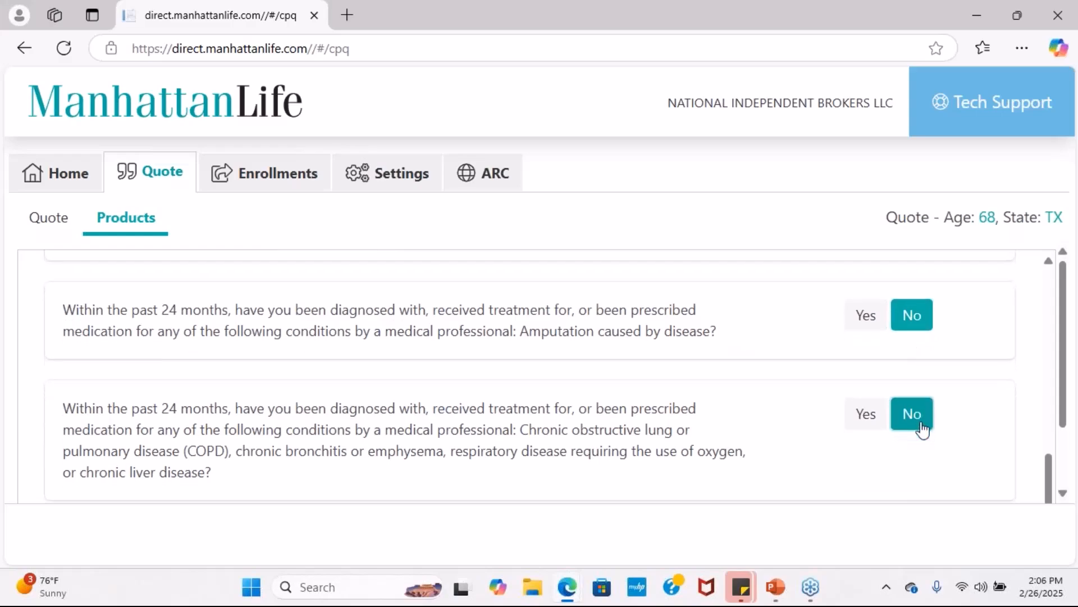
# - Review the health questions and answer No to the 24-month tobacco use question
pyautogui.scroll(2, 922, 428)
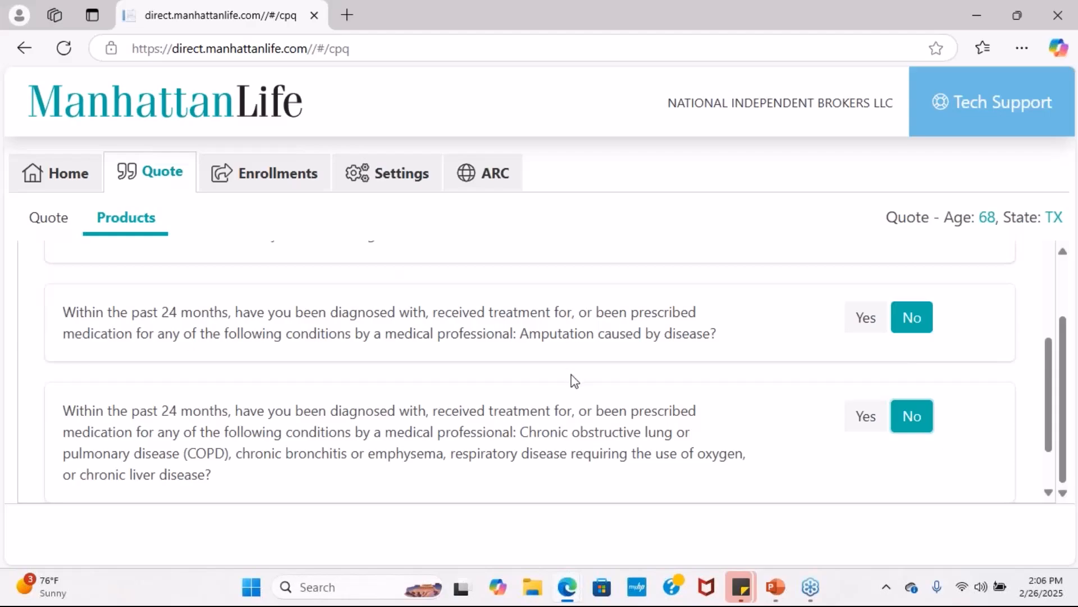
pyautogui.scroll(2, 574, 381)
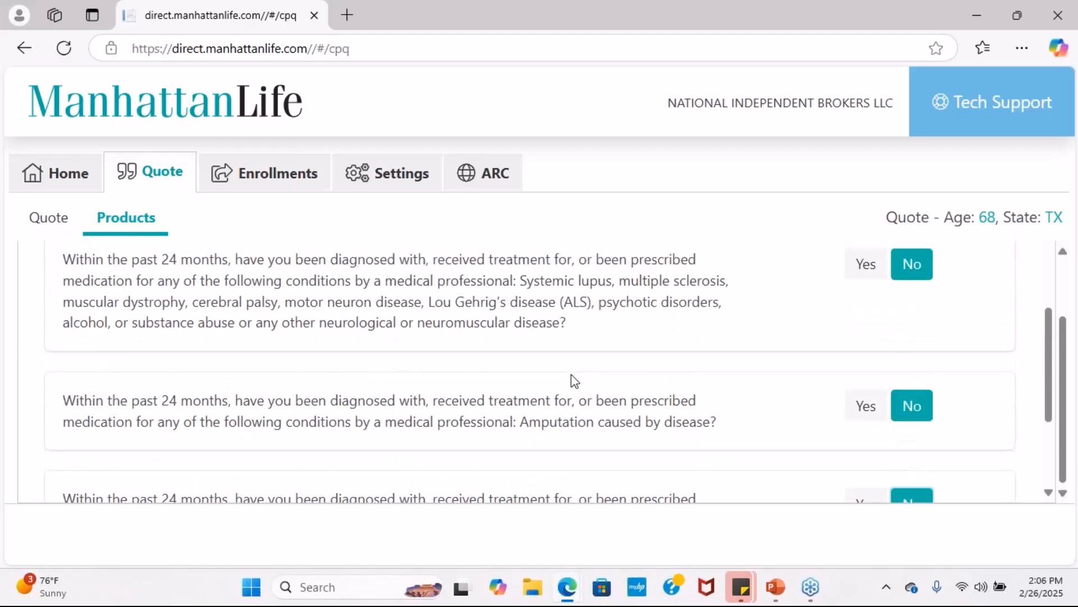
pyautogui.scroll(2, 574, 380)
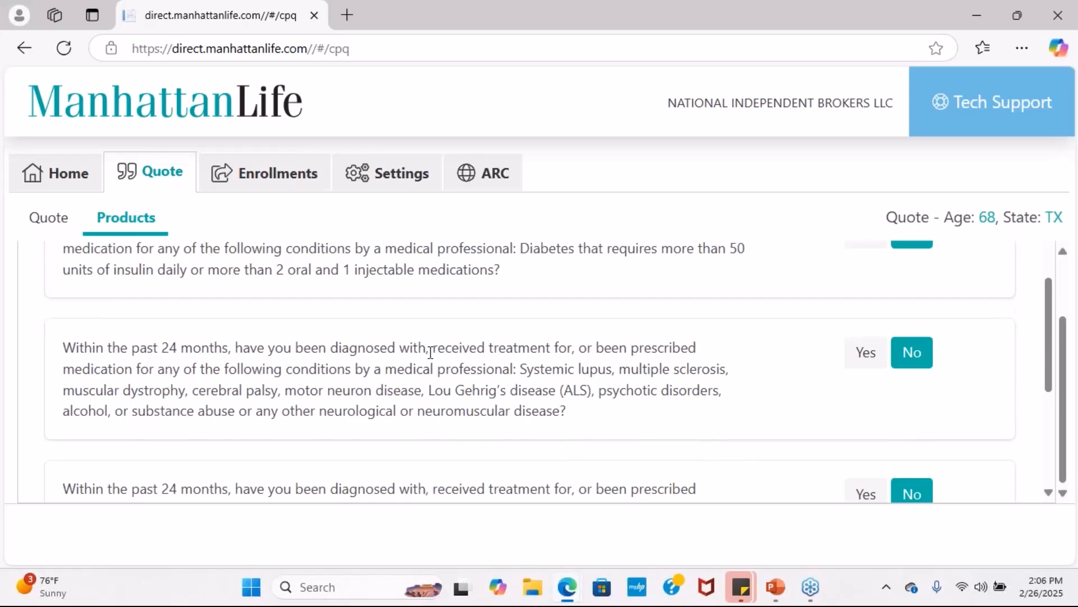
pyautogui.scroll(4, 430, 353)
pyautogui.scroll(-4, 430, 353)
pyautogui.scroll(-3, 647, 365)
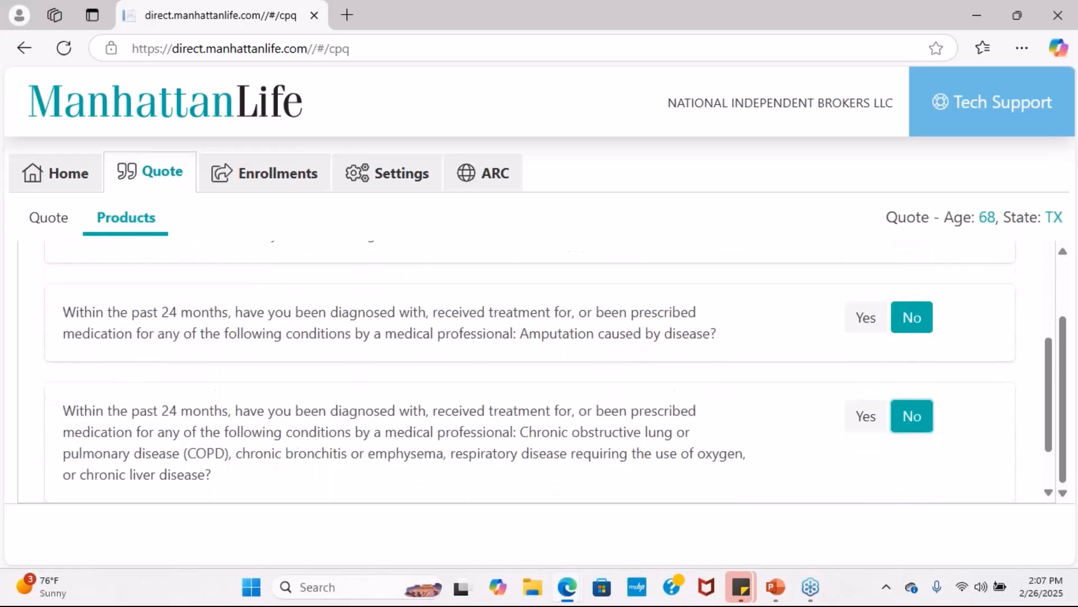
pyautogui.scroll(-2, 529, 365)
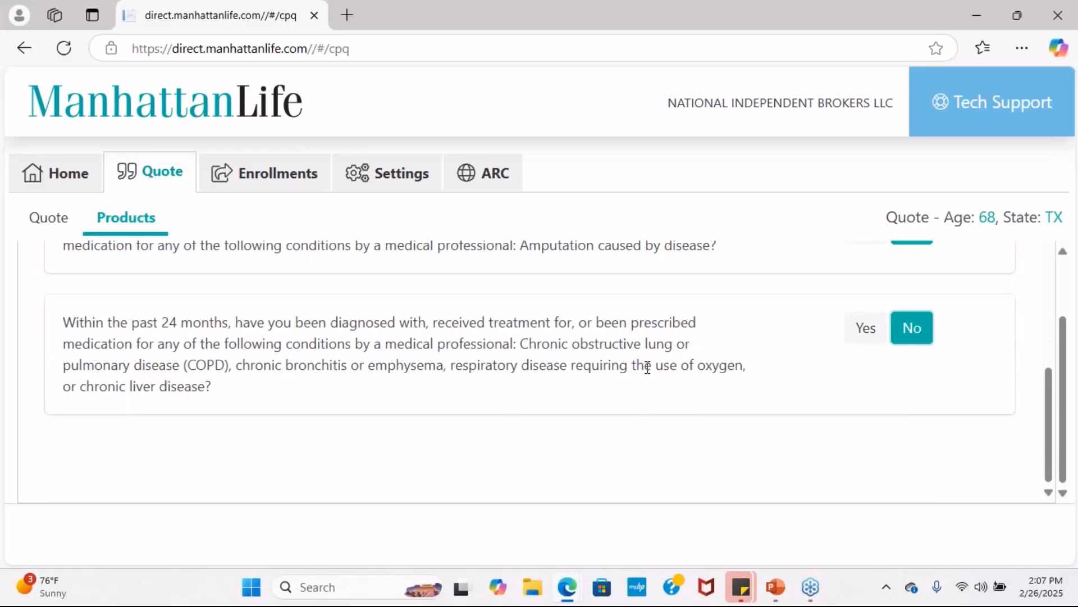
pyautogui.scroll(5, 647, 368)
pyautogui.scroll(-2, 651, 374)
pyautogui.scroll(-2, 650, 373)
pyautogui.scroll(4, 650, 374)
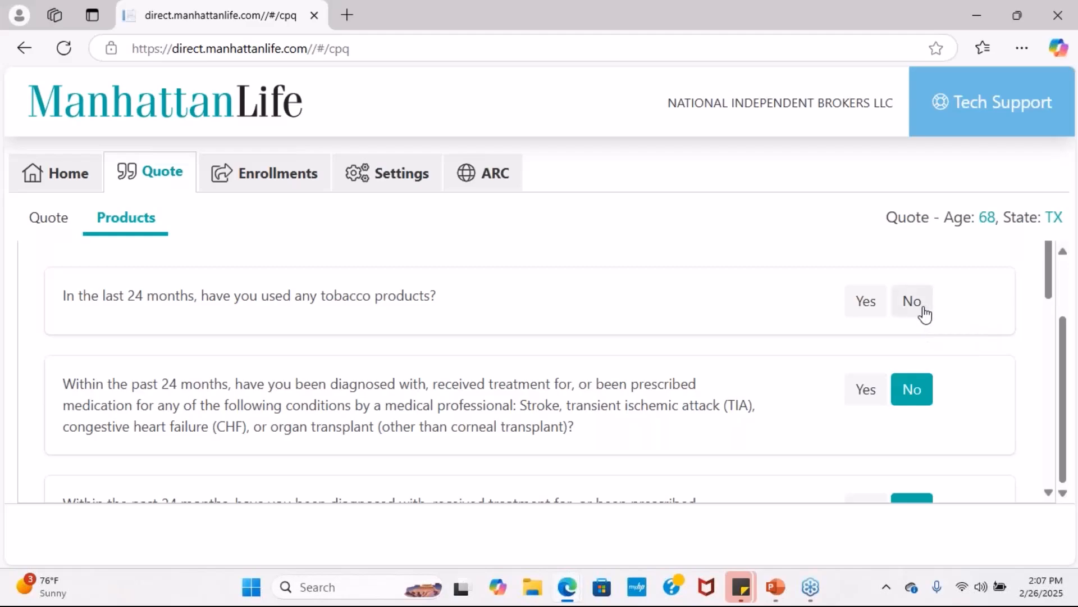
pyautogui.click(916, 308)
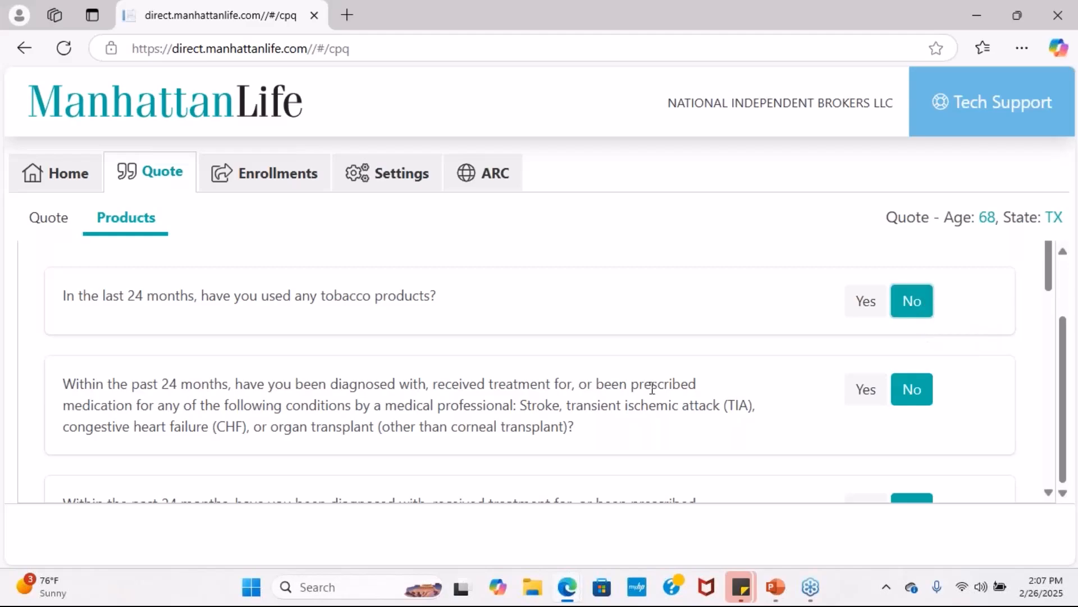
pyautogui.scroll(-10, 652, 387)
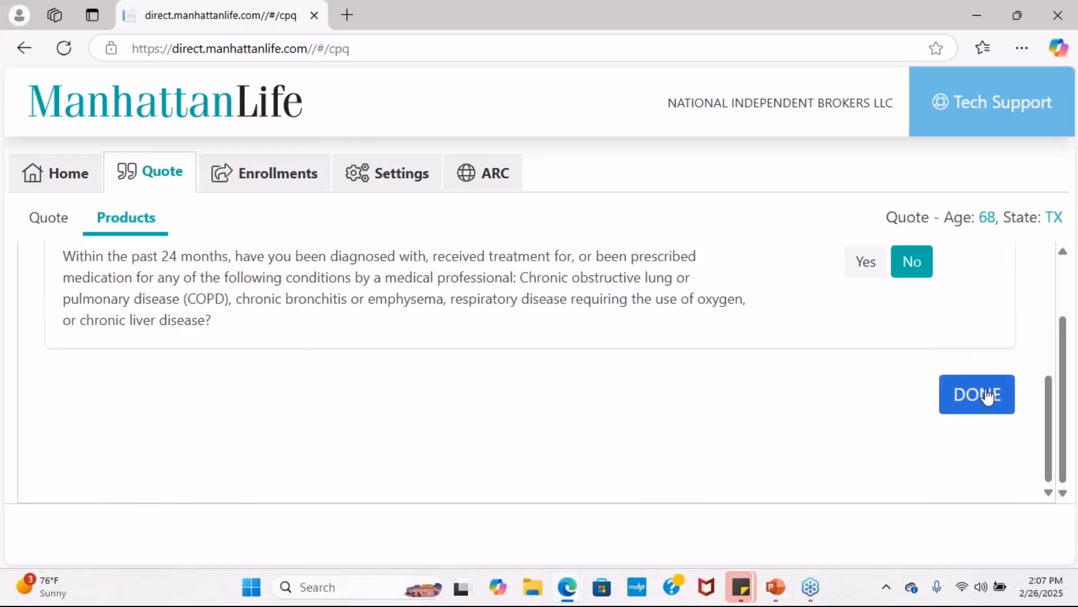
# - Finish the health questions, then set a $200 daily benefit with a 360-day benefit period
pyautogui.click(990, 400)
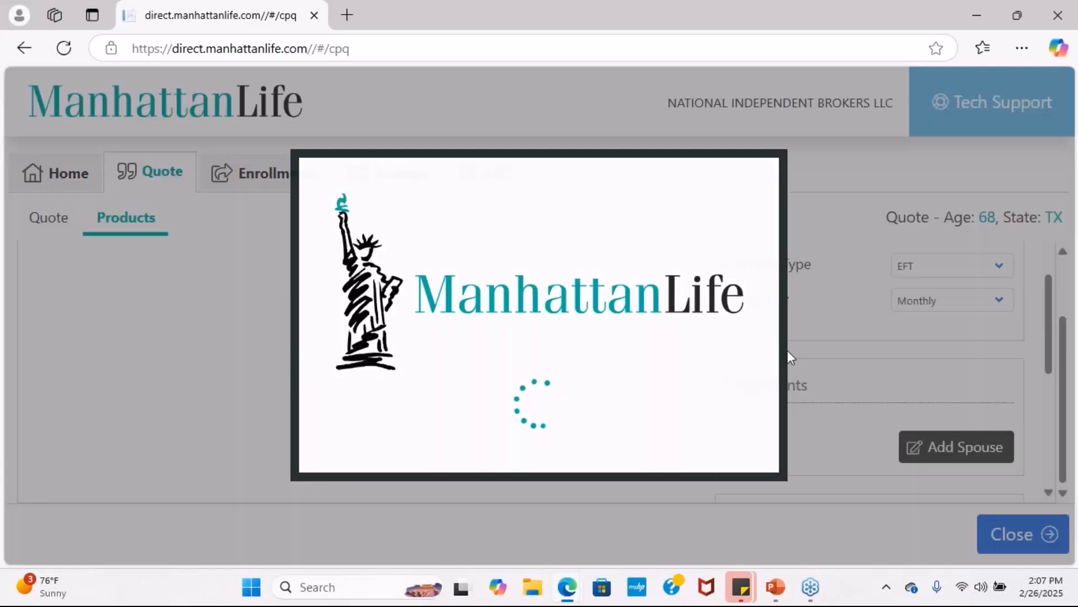
pyautogui.scroll(5, 177, 438)
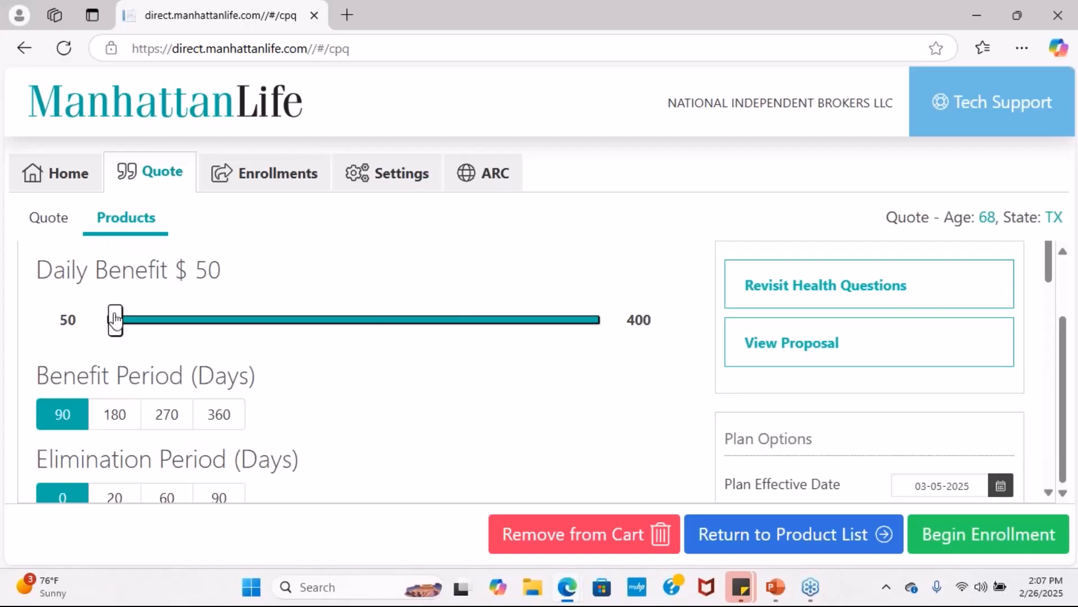
pyautogui.click(116, 325)
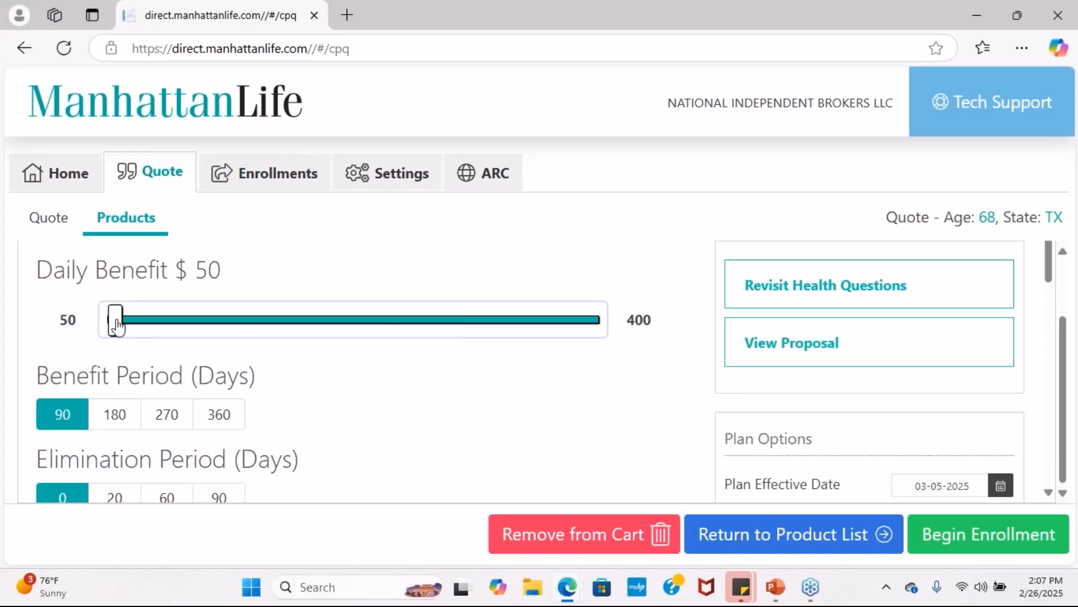
pyautogui.moveTo(117, 325); pyautogui.dragTo(317, 353)
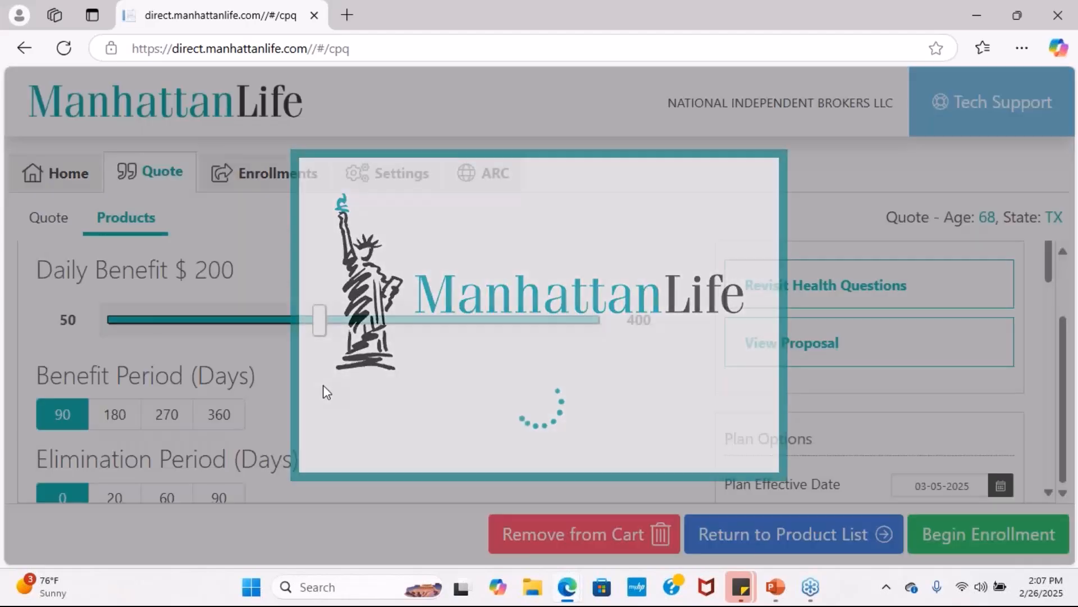
pyautogui.scroll(-2, 285, 402)
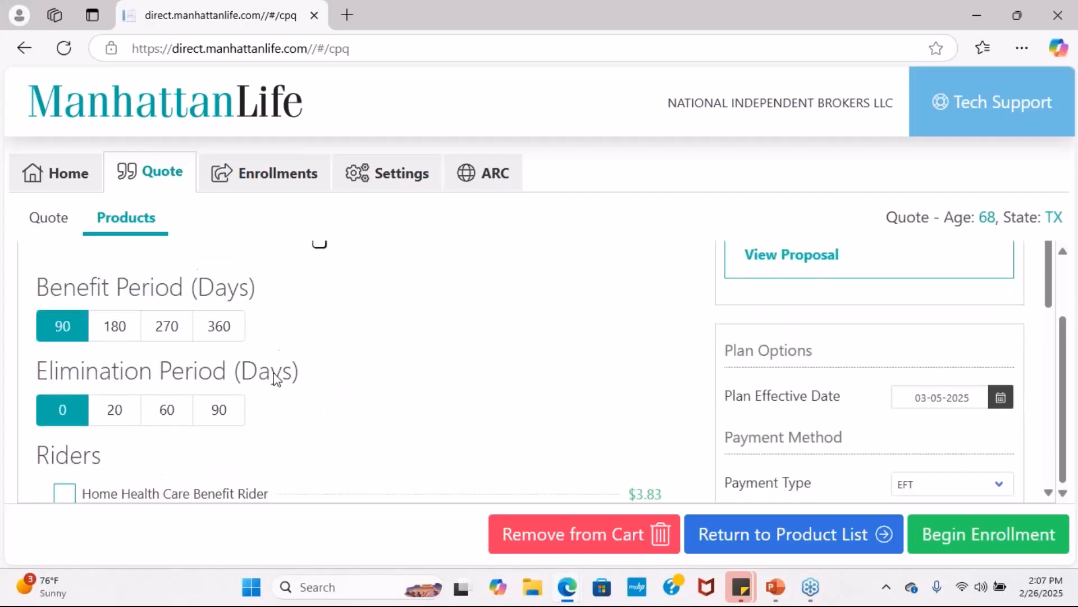
pyautogui.click(229, 332)
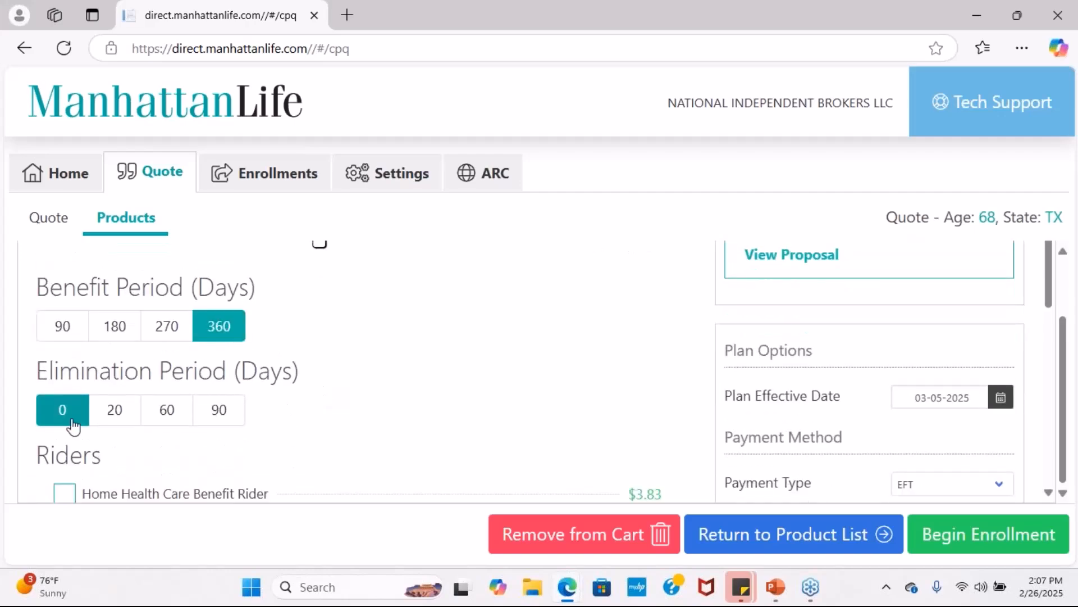
# - Add the Home Health Care Benefit Rider at $150 with a 360-day benefit period
pyautogui.scroll(-2, 406, 380)
pyautogui.scroll(-2, 408, 380)
pyautogui.click(65, 316)
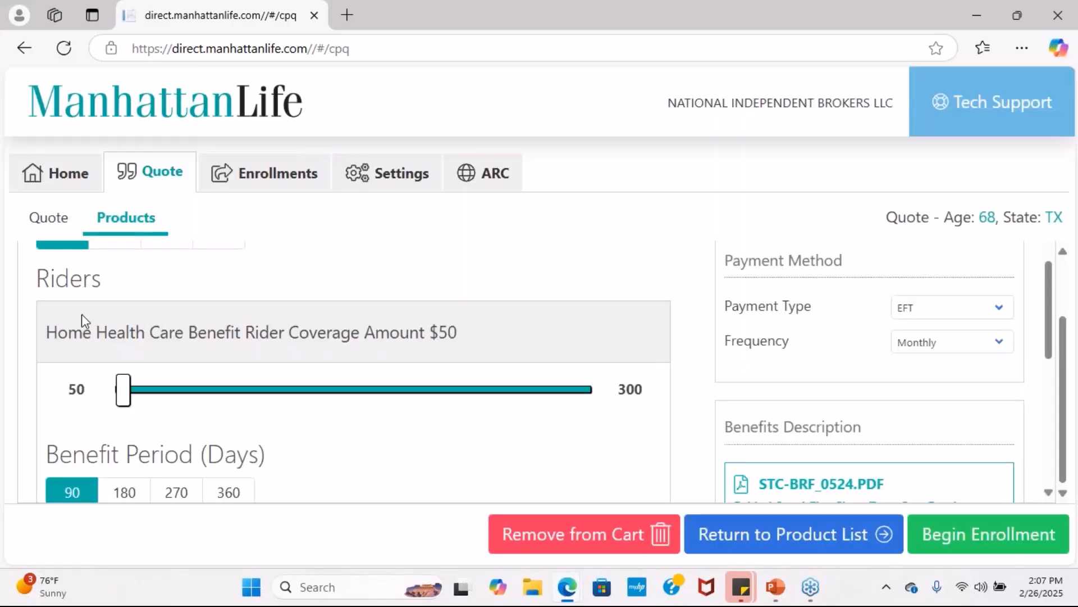
pyautogui.scroll(-2, 84, 315)
pyautogui.moveTo(123, 309); pyautogui.dragTo(307, 312)
pyautogui.scroll(-2, 314, 351)
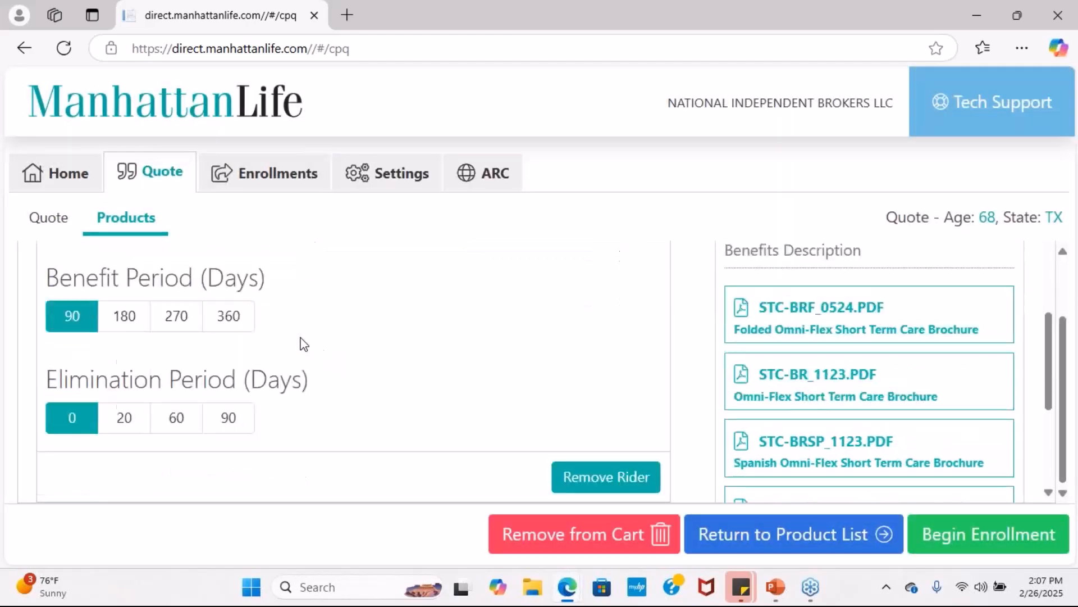
pyautogui.click(234, 319)
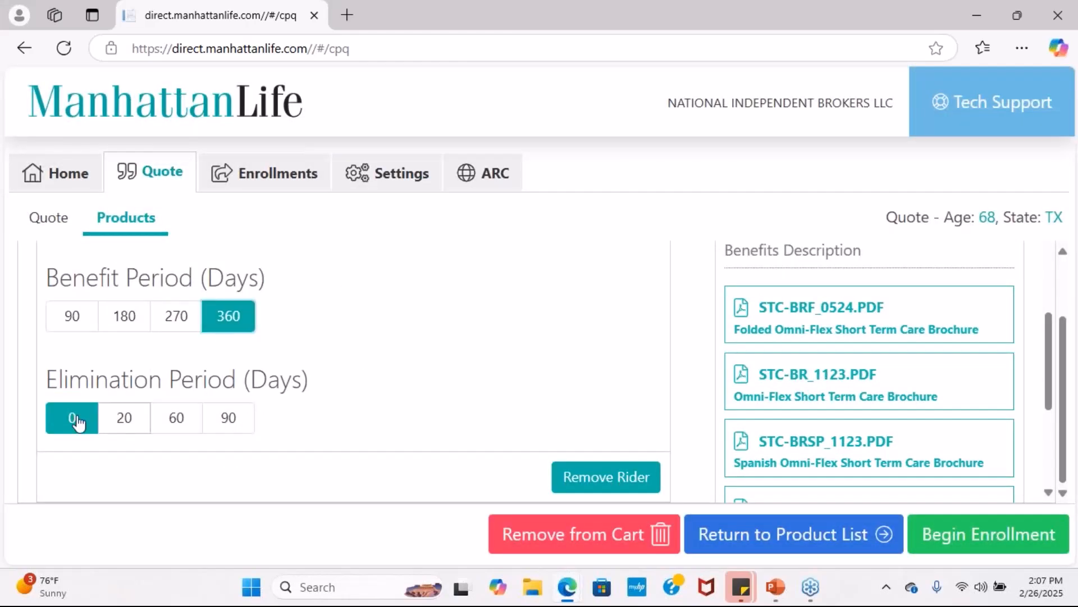
pyautogui.scroll(-2, 299, 340)
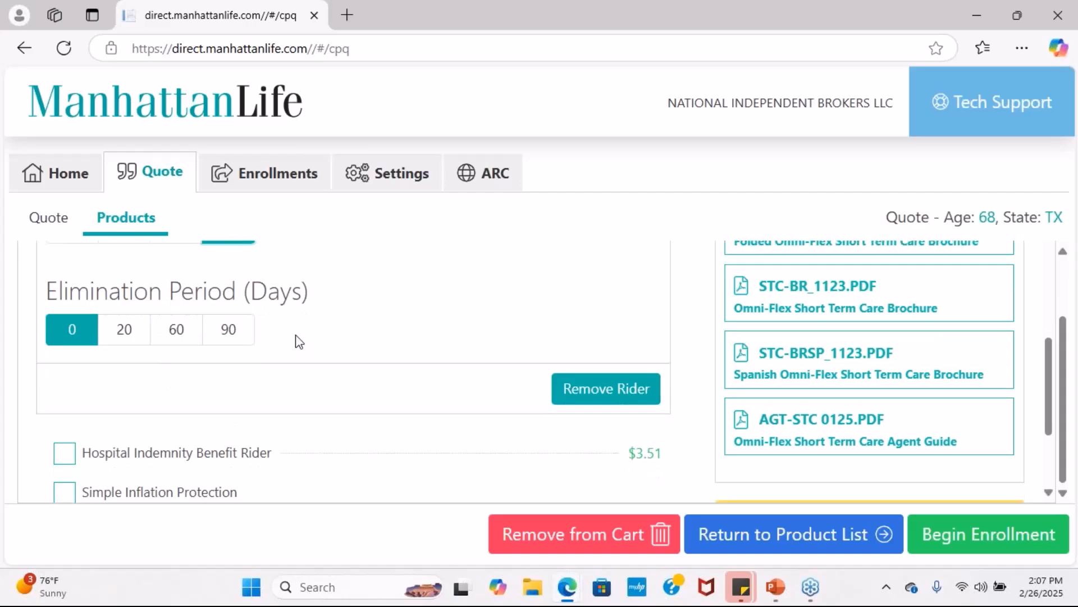
pyautogui.scroll(-3, 298, 340)
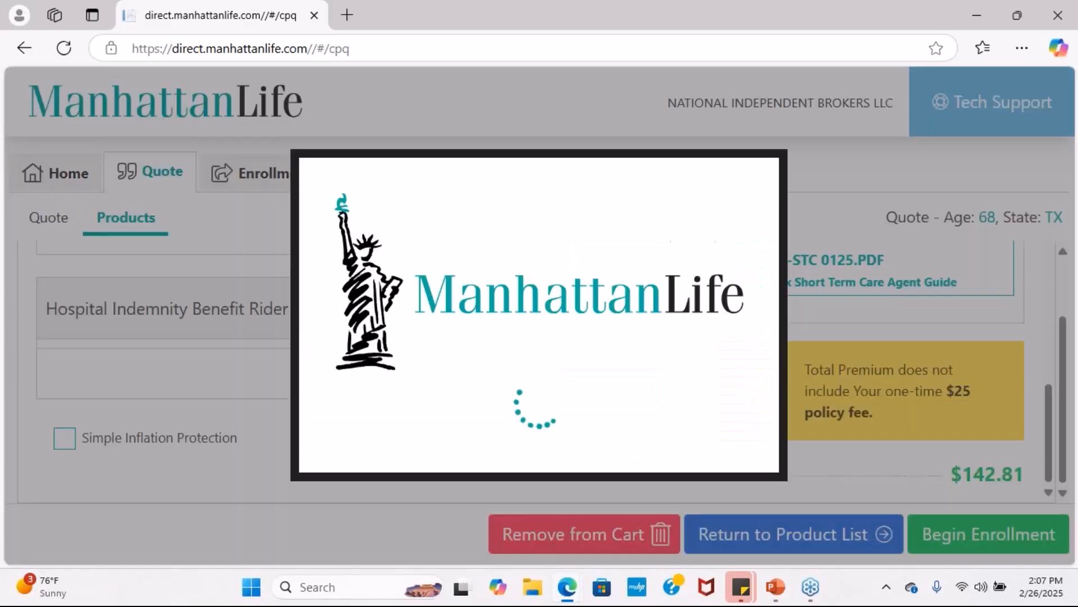
# - Add a raised Hospital Indemnity rider and Simple Inflation Protection, bringing the total to $223.96
pyautogui.click(64, 294)
pyautogui.moveTo(125, 374); pyautogui.dragTo(308, 403)
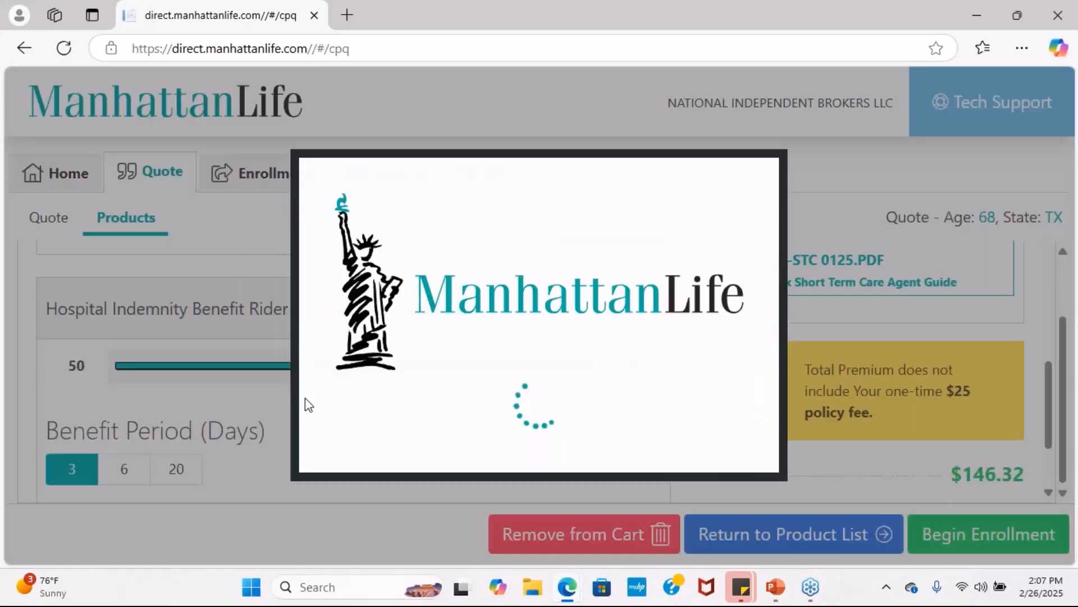
pyautogui.scroll(-2, 46, 362)
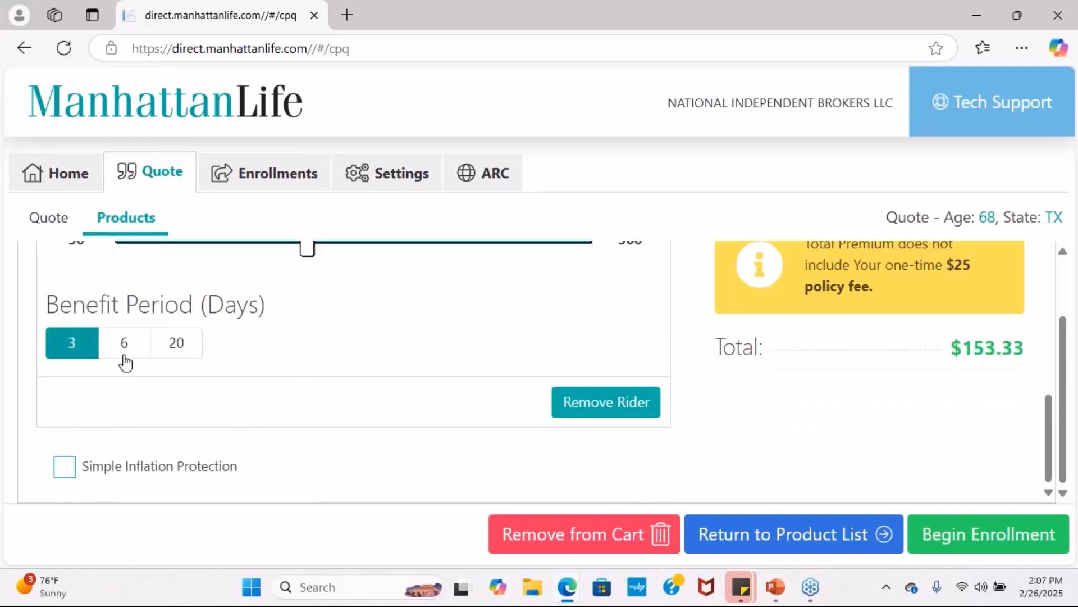
pyautogui.click(66, 467)
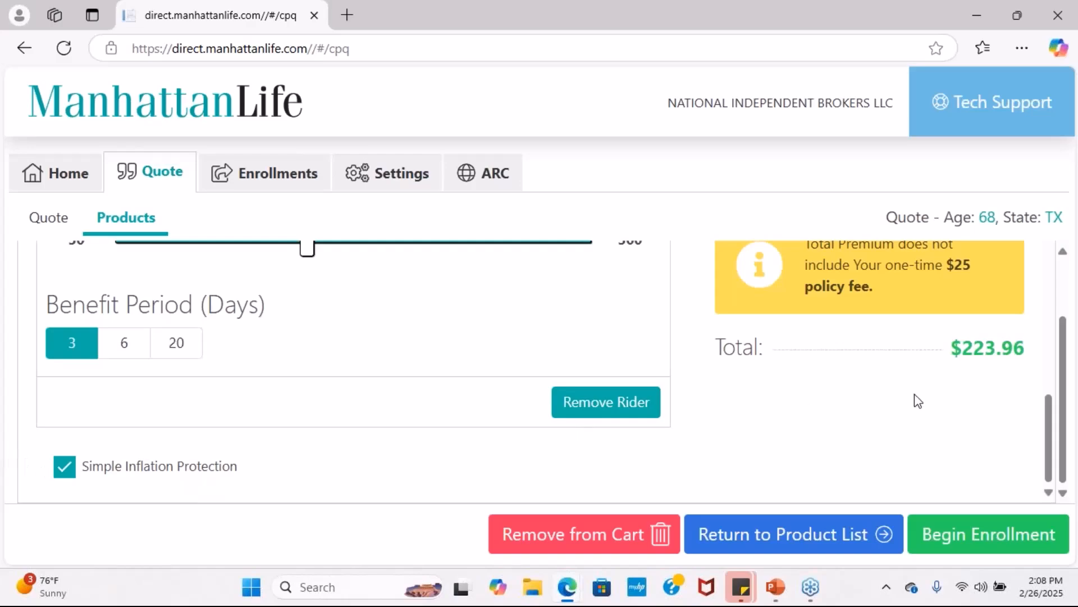
pyautogui.scroll(5, 918, 400)
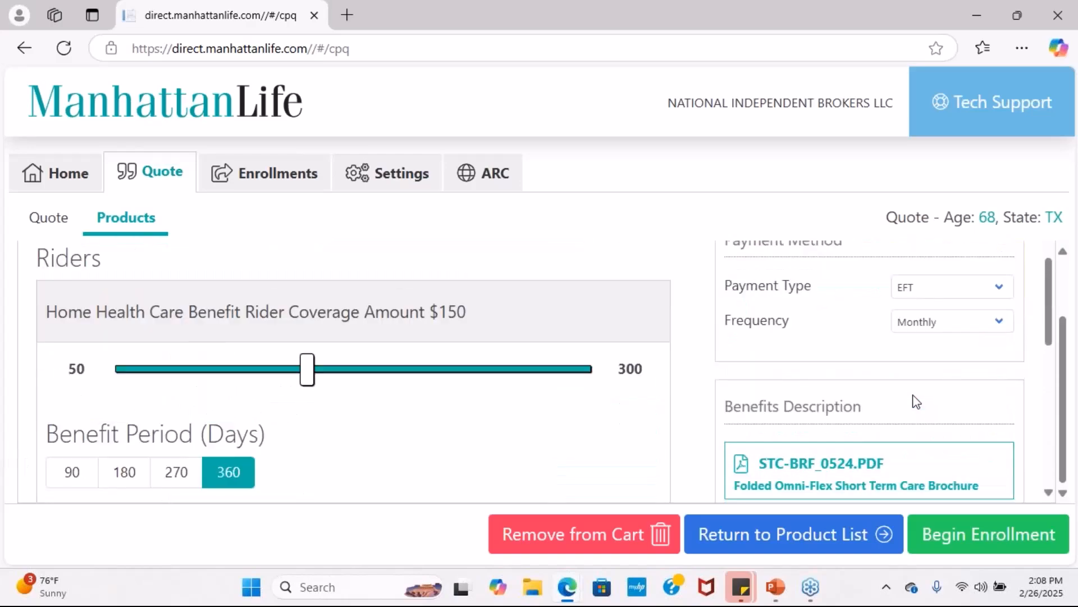
pyautogui.scroll(5, 912, 394)
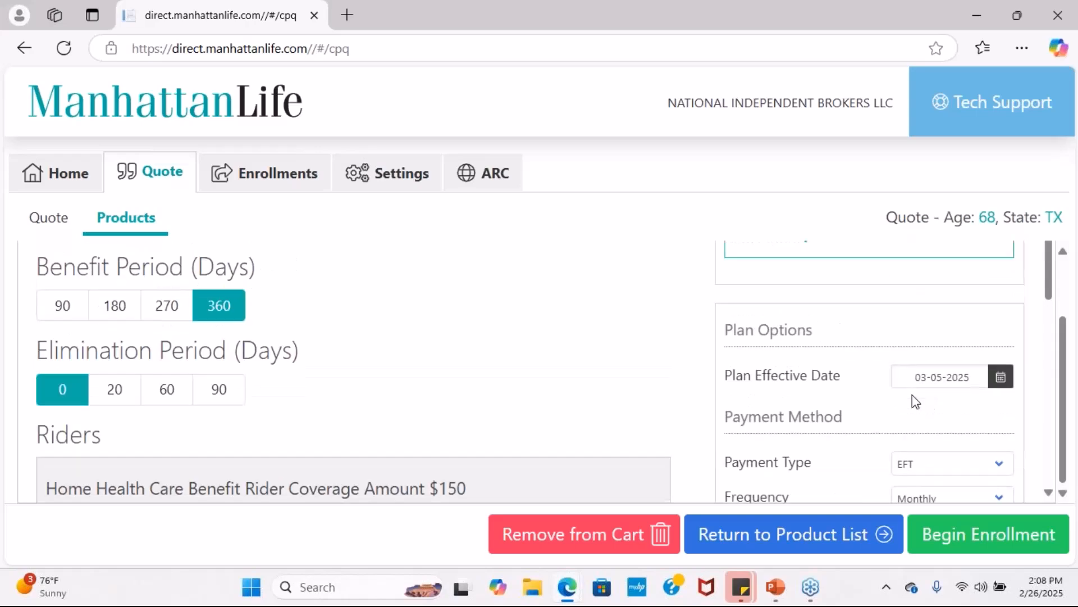
# - Begin the enrollment and start entering the applicant's first name
pyautogui.click(991, 533)
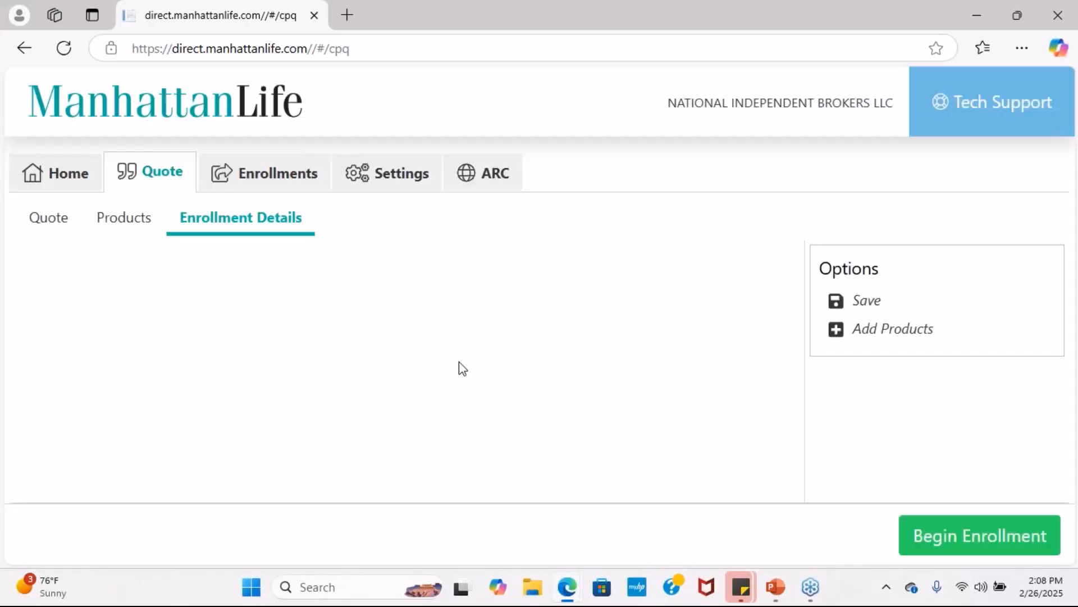
pyautogui.click(76, 387)
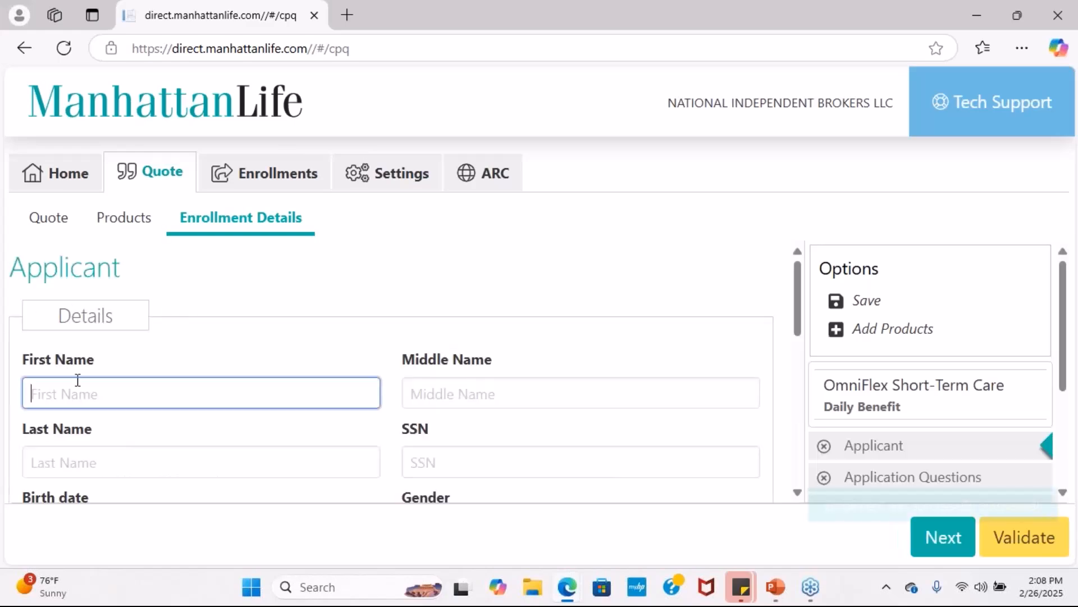
pyautogui.write('JOen')
pyautogui.press('BackSpace')
pyautogui.press('BackSpace')
pyautogui.press('BackSpace')
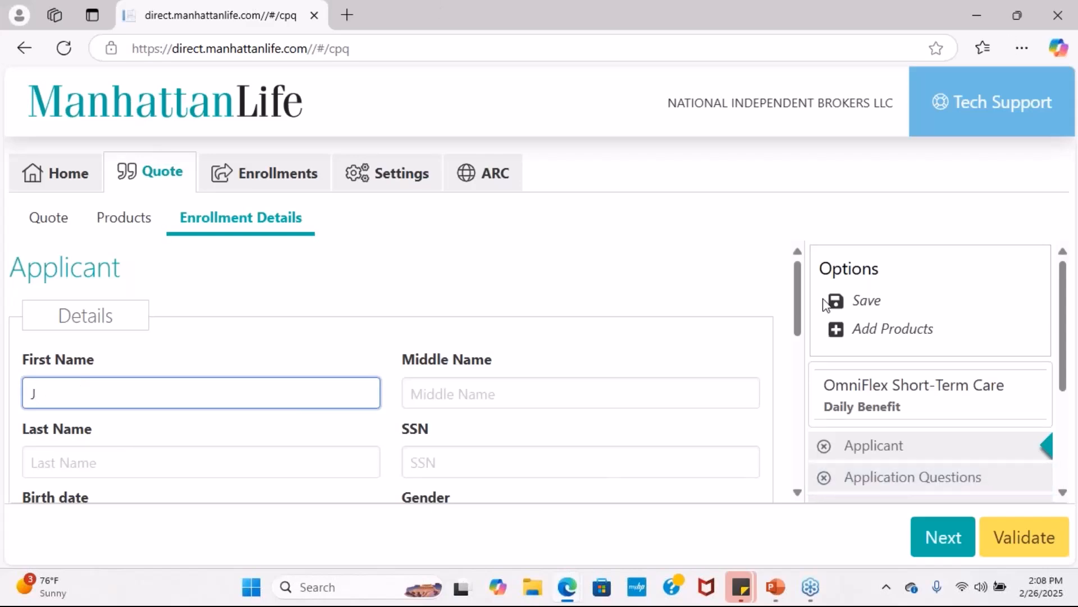
# - Save the enrollment under the applicant's name
pyautogui.click(858, 304)
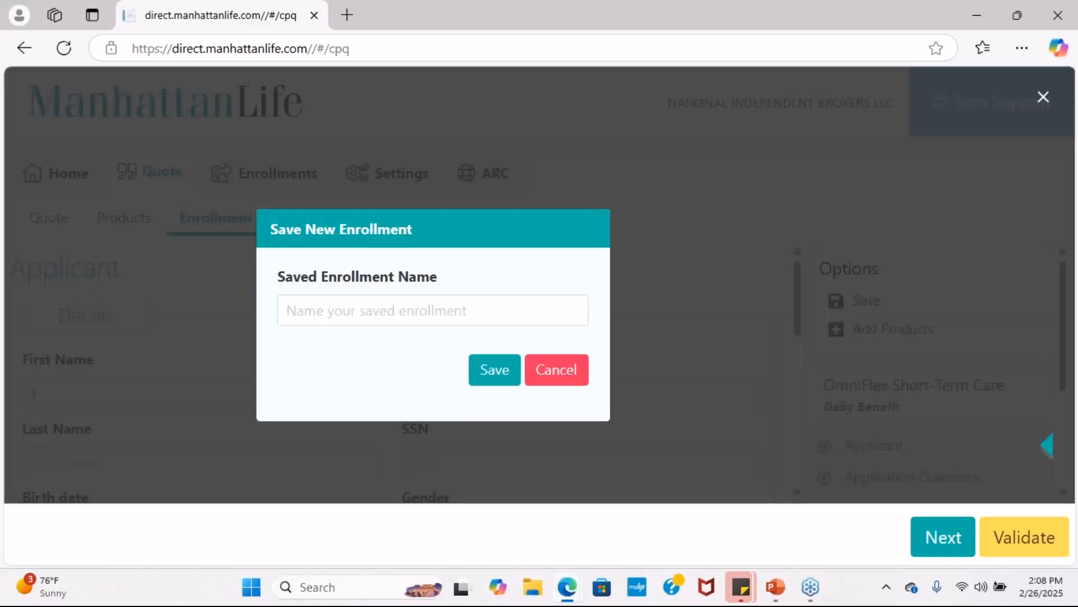
pyautogui.click(458, 316)
pyautogui.write('JO')
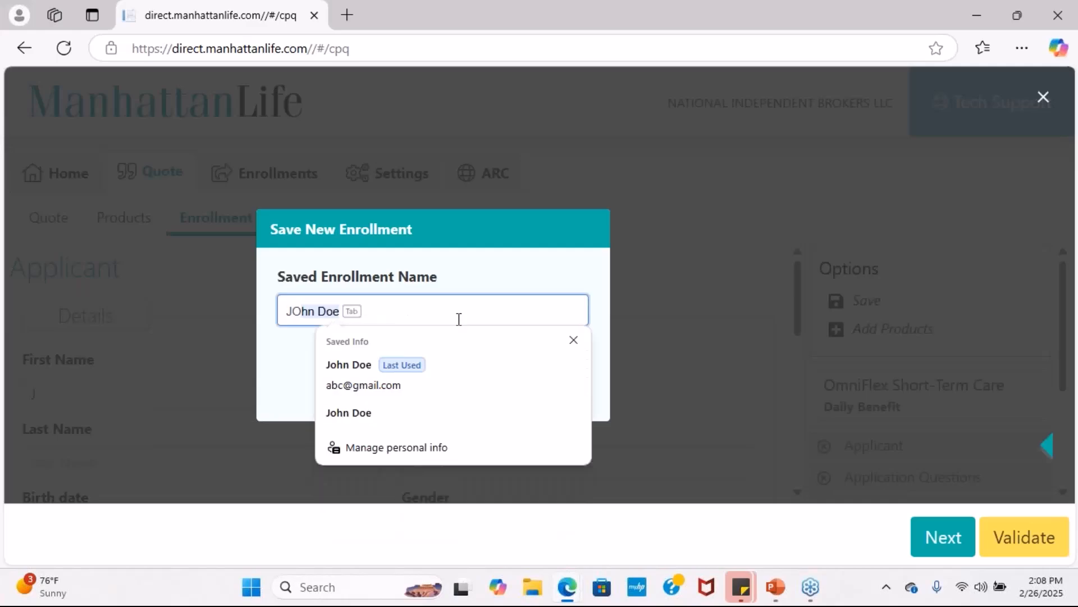
pyautogui.click(469, 366)
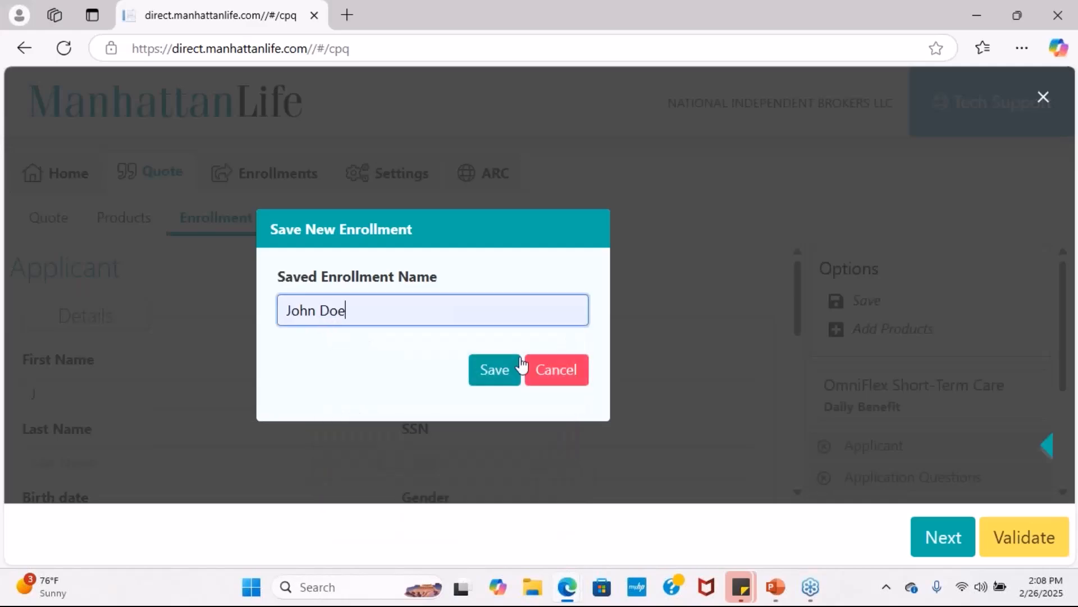
pyautogui.click(492, 373)
pyautogui.click(492, 374)
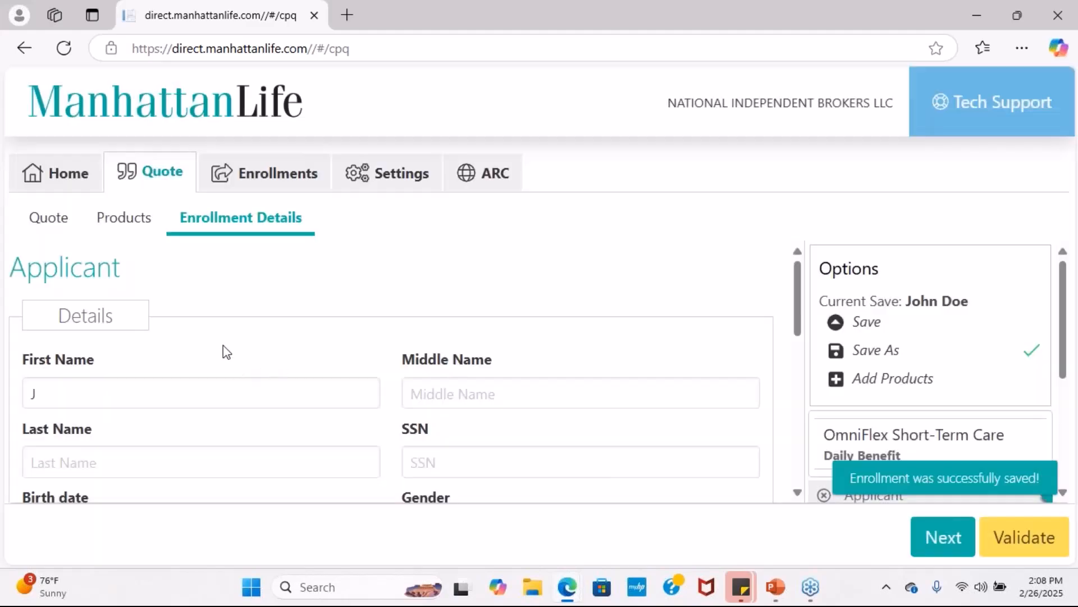
# - Enter the applicant's first name, last name and Social Security number
pyautogui.click(195, 393)
pyautogui.write('ohn')
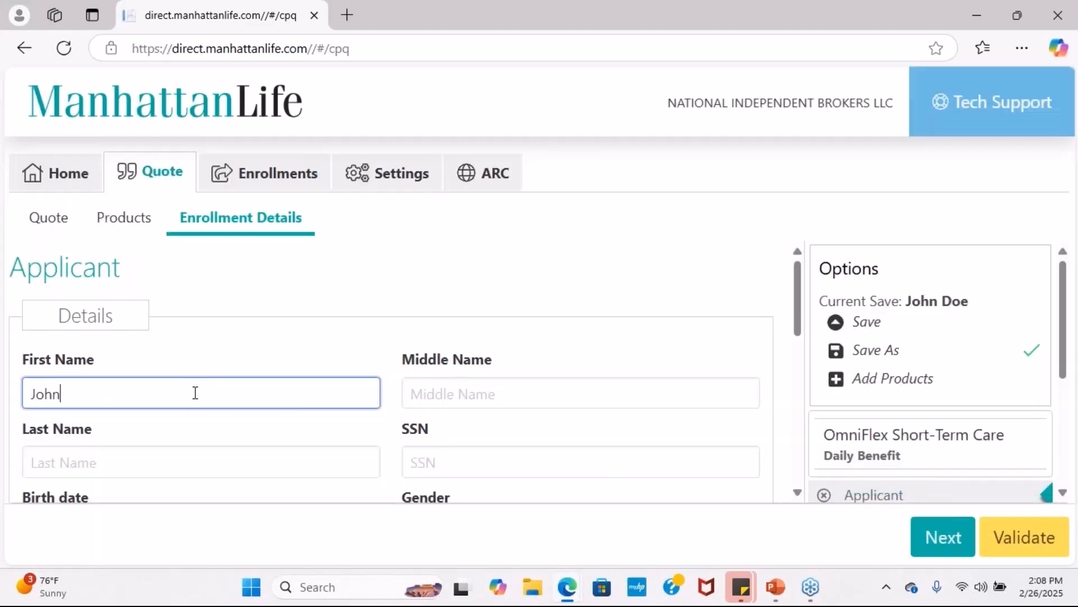
pyautogui.press('Tab')
pyautogui.write('Doe')
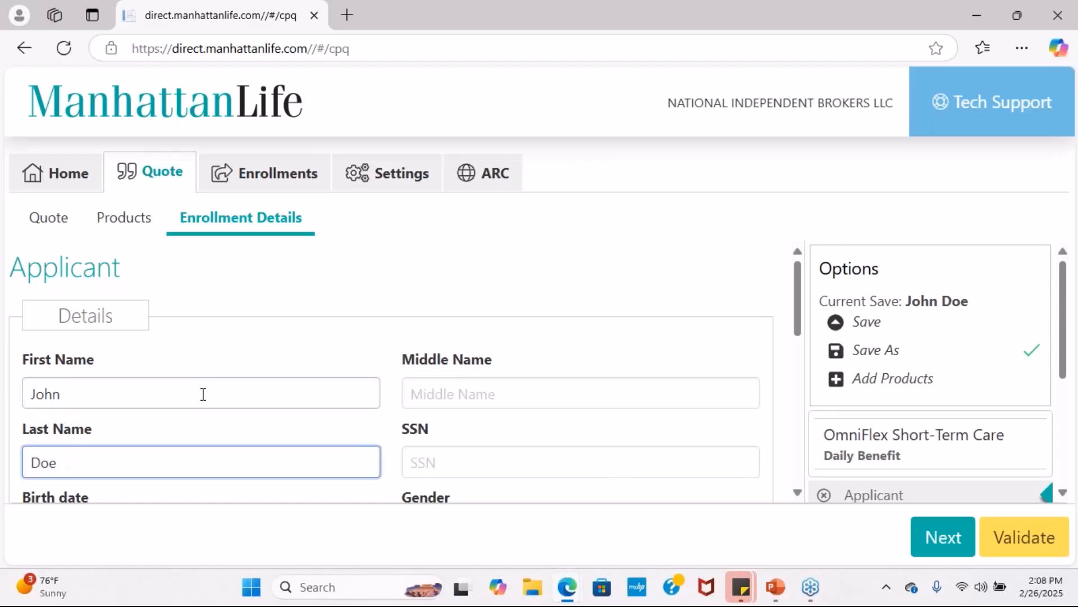
pyautogui.click(510, 453)
pyautogui.write('11')
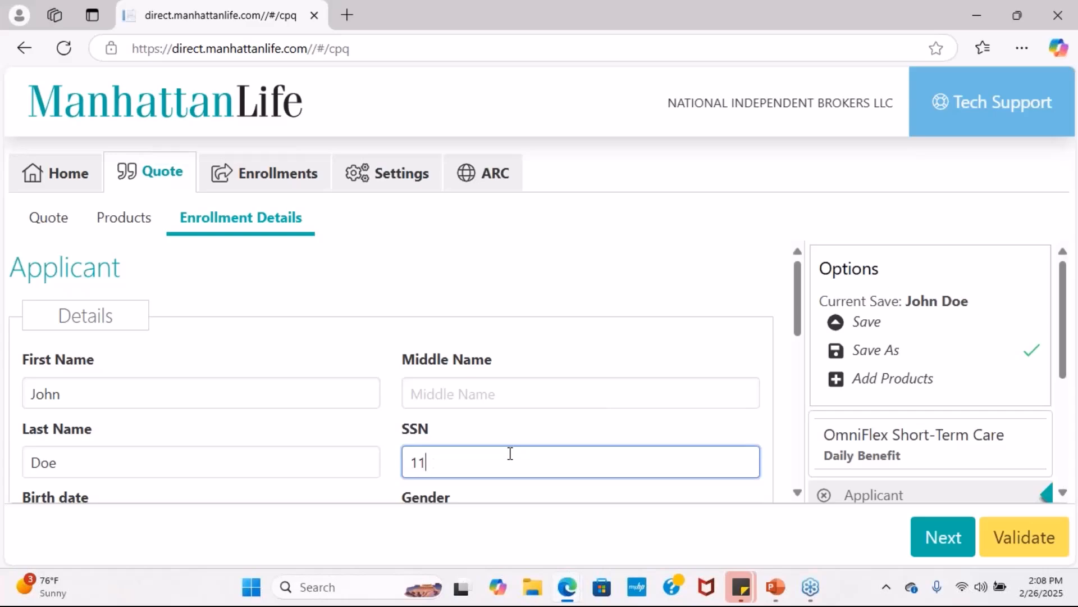
pyautogui.write('1-22-333')
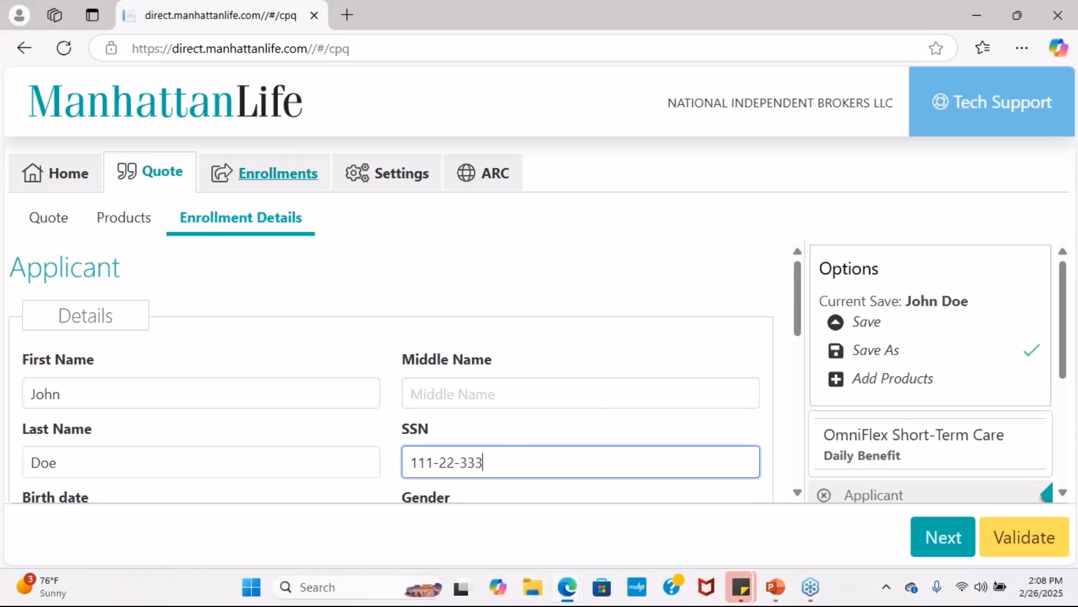
pyautogui.scroll(-1, 281, 298)
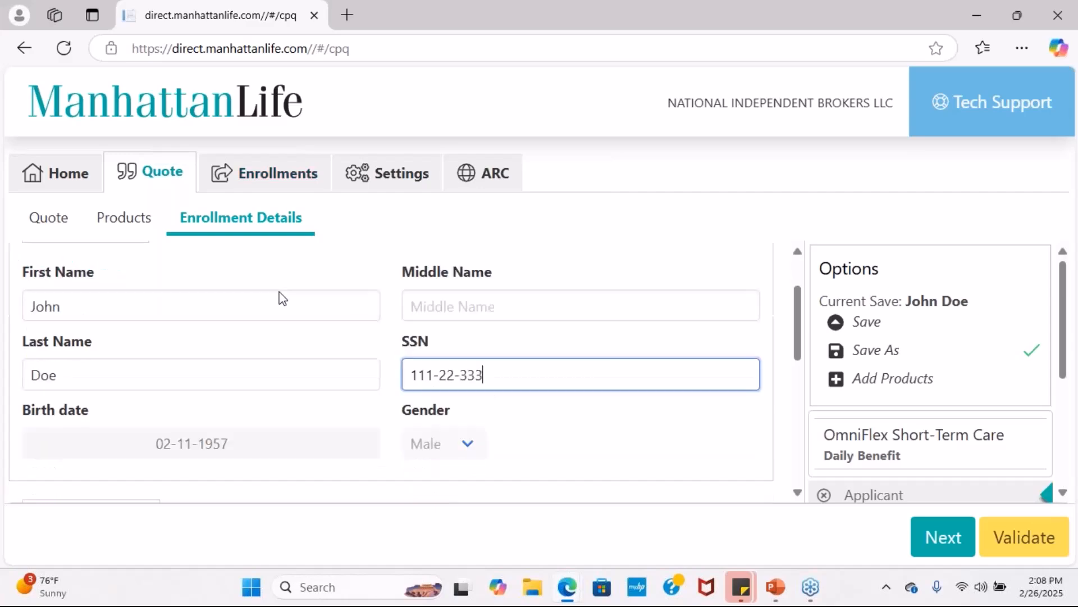
pyautogui.write('3')
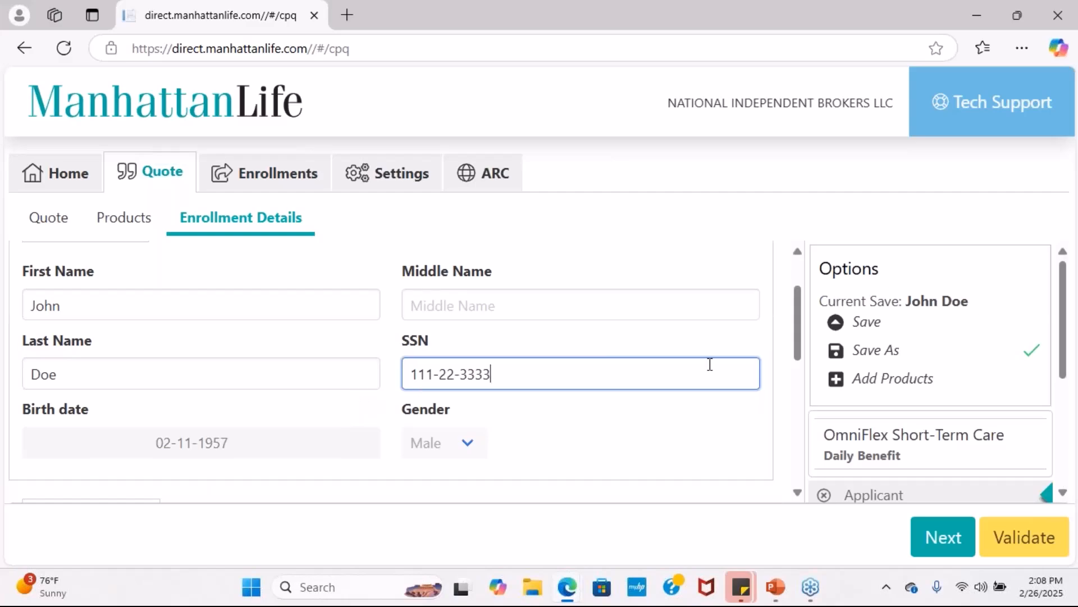
pyautogui.scroll(-2, 709, 368)
# - Fill in the applicant's street address and phone number, then continue past the Applicant section
pyautogui.click(116, 419)
pyautogui.write('123')
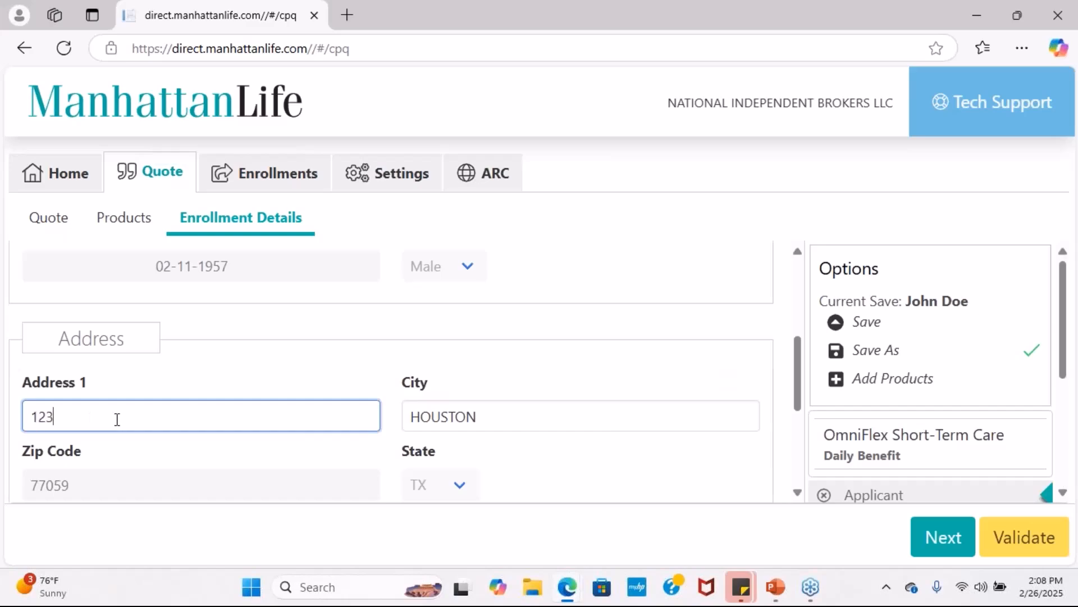
pyautogui.write(' Sesa')
pyautogui.press('BackSpace')
pyautogui.write('same St')
pyautogui.write('re')
pyautogui.write('eet')
pyautogui.scroll(-3, 309, 448)
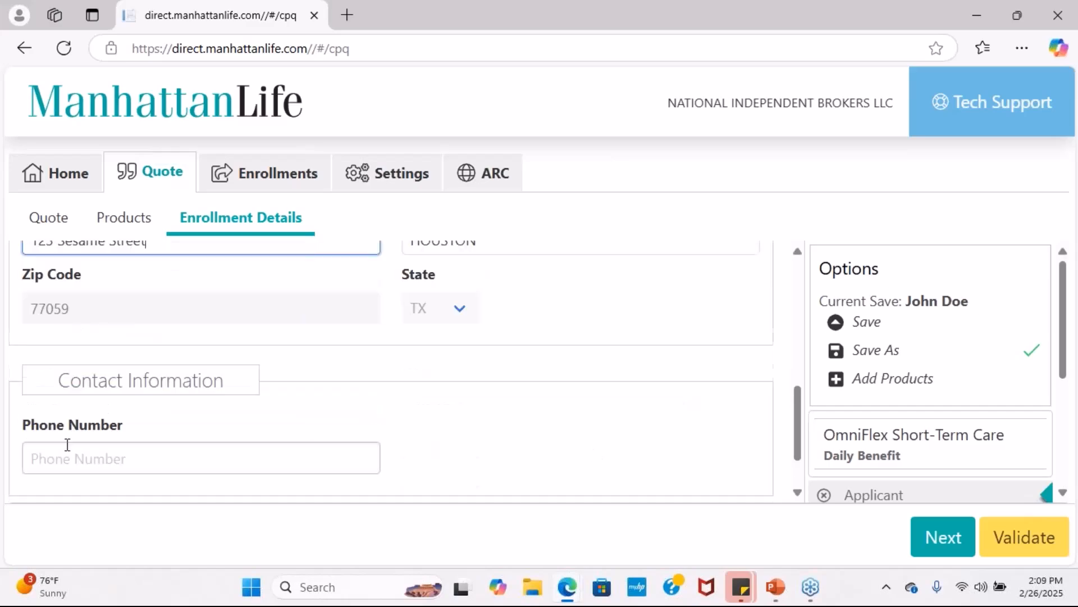
pyautogui.click(84, 391)
pyautogui.write('1')
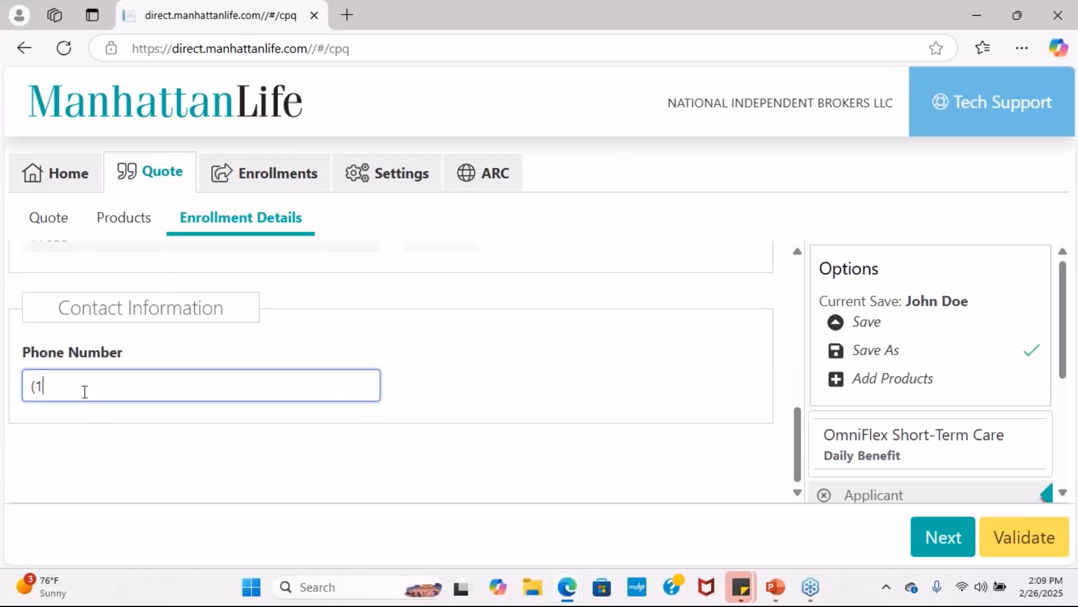
pyautogui.write('23) 465-9554')
pyautogui.click(946, 536)
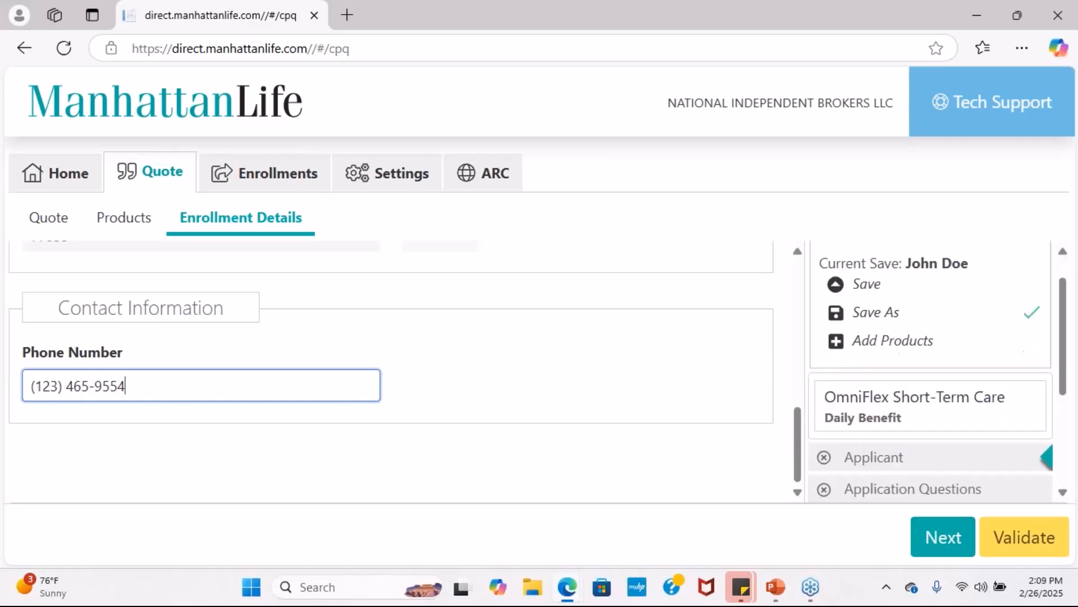
# - Advance to Application Questions and answer No to the similar-coverage question
pyautogui.click(949, 543)
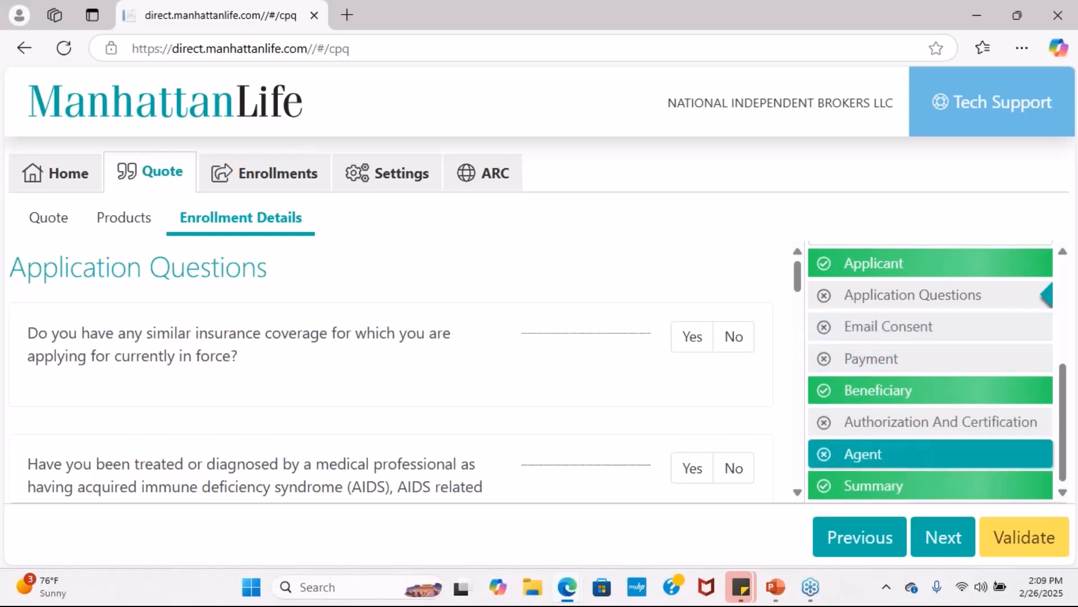
pyautogui.scroll(-2, 504, 319)
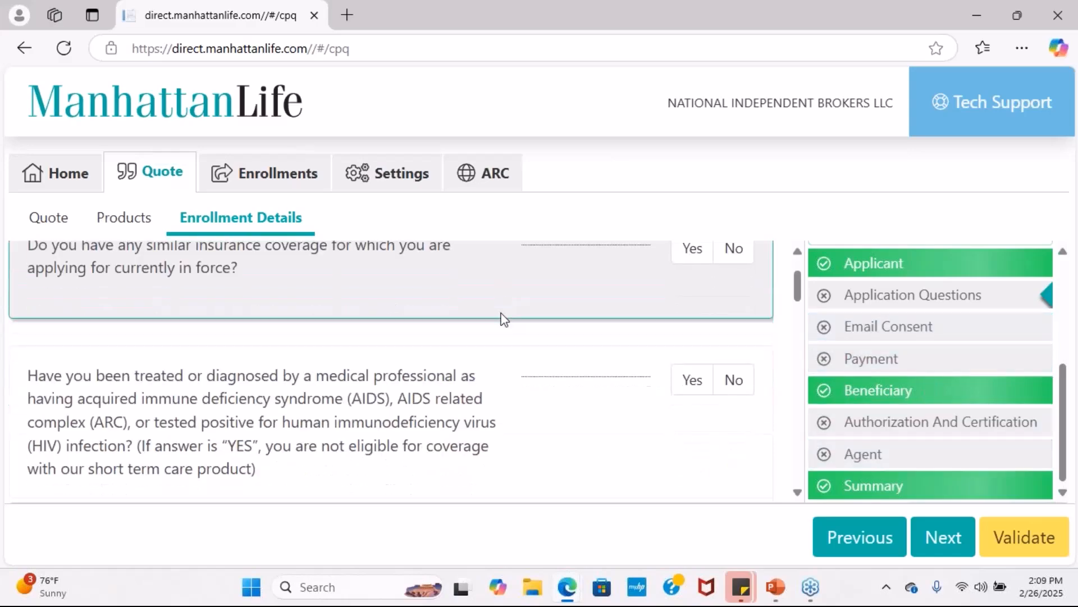
pyautogui.click(747, 263)
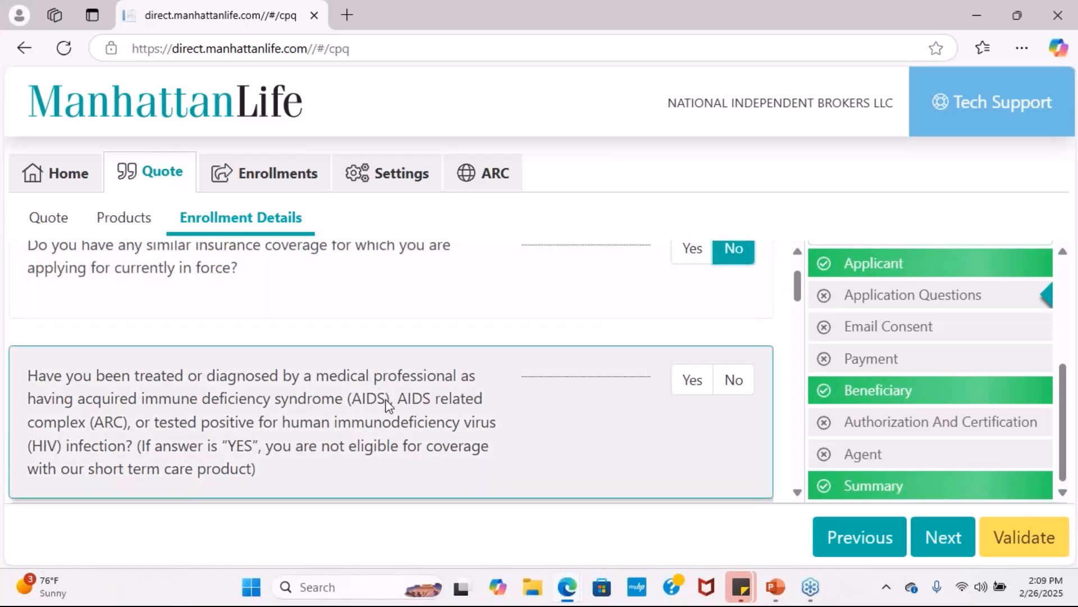
pyautogui.scroll(-6, 387, 404)
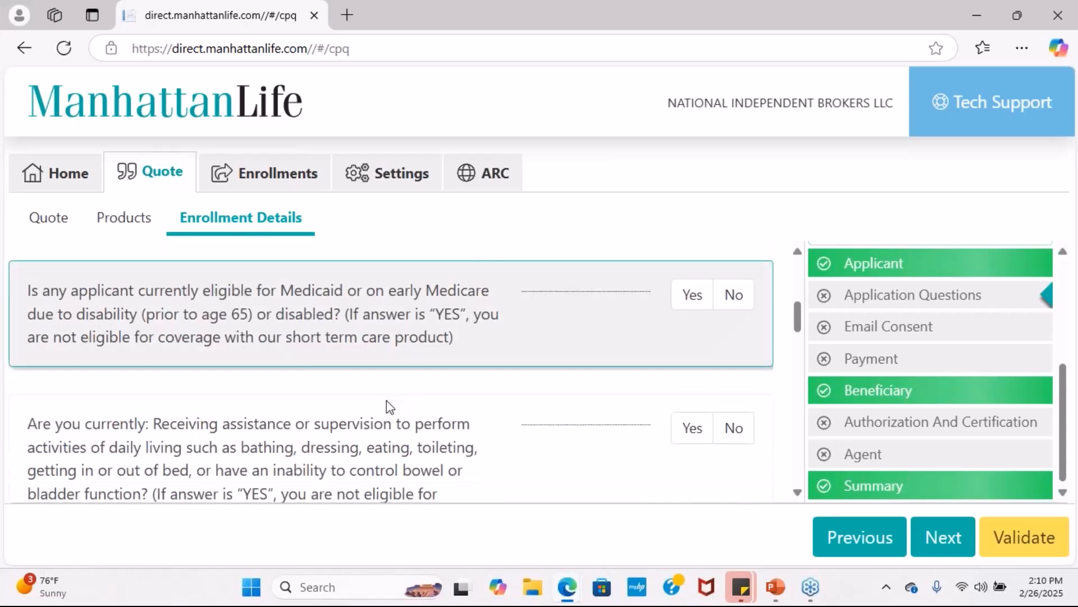
pyautogui.scroll(-3, 390, 405)
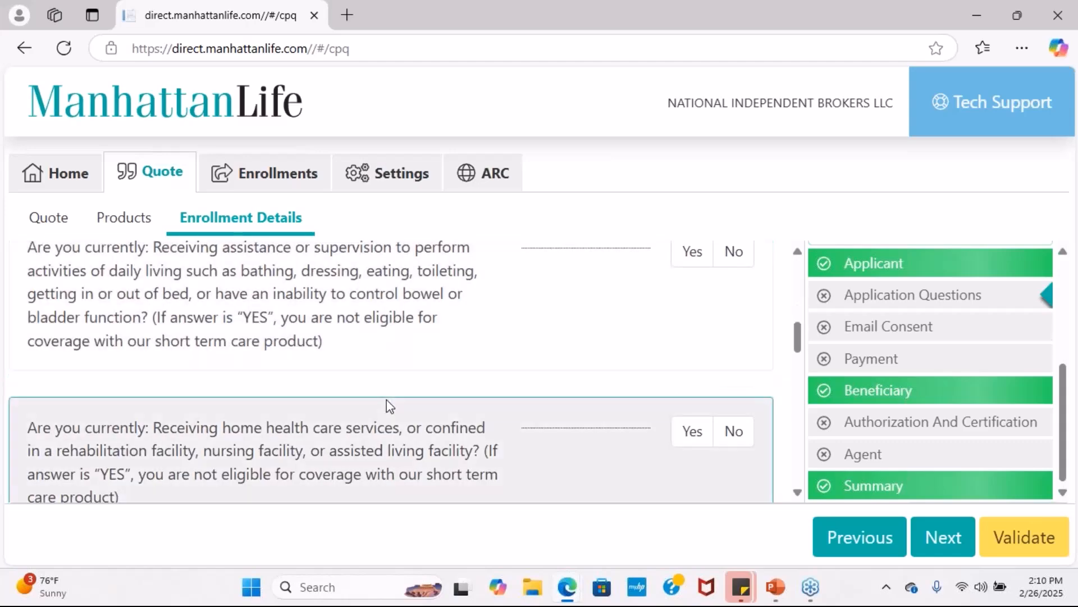
pyautogui.scroll(-6, 387, 400)
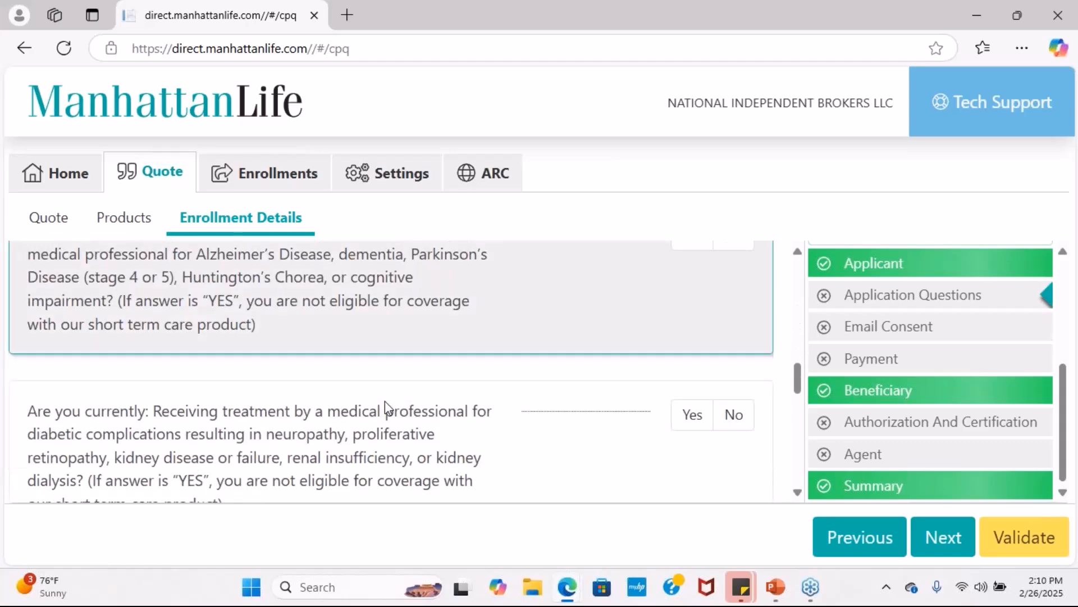
pyautogui.scroll(2, 385, 401)
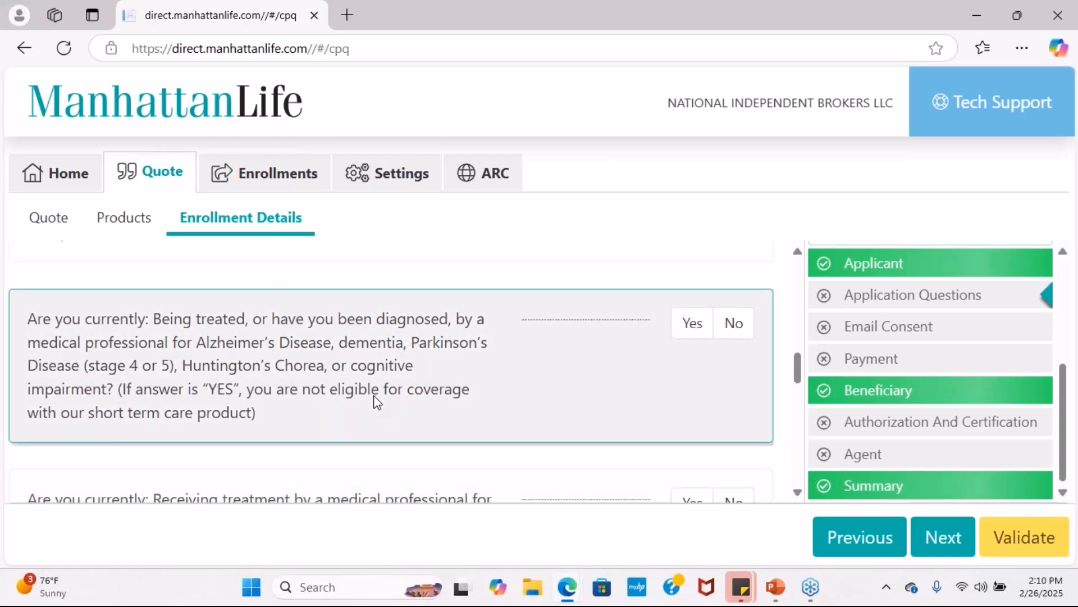
pyautogui.scroll(-5, 375, 398)
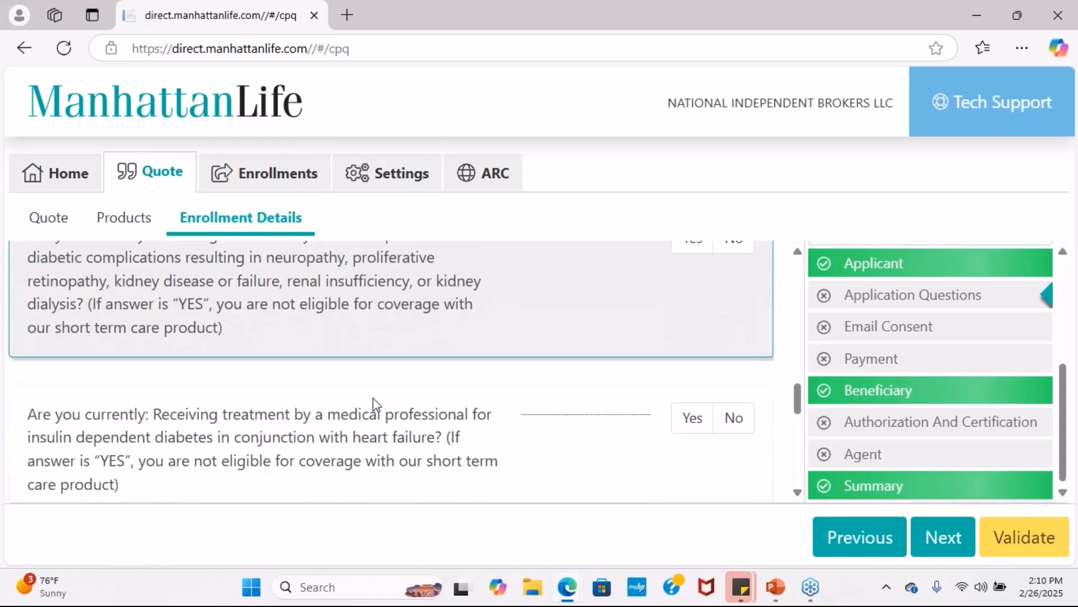
pyautogui.scroll(-5, 373, 398)
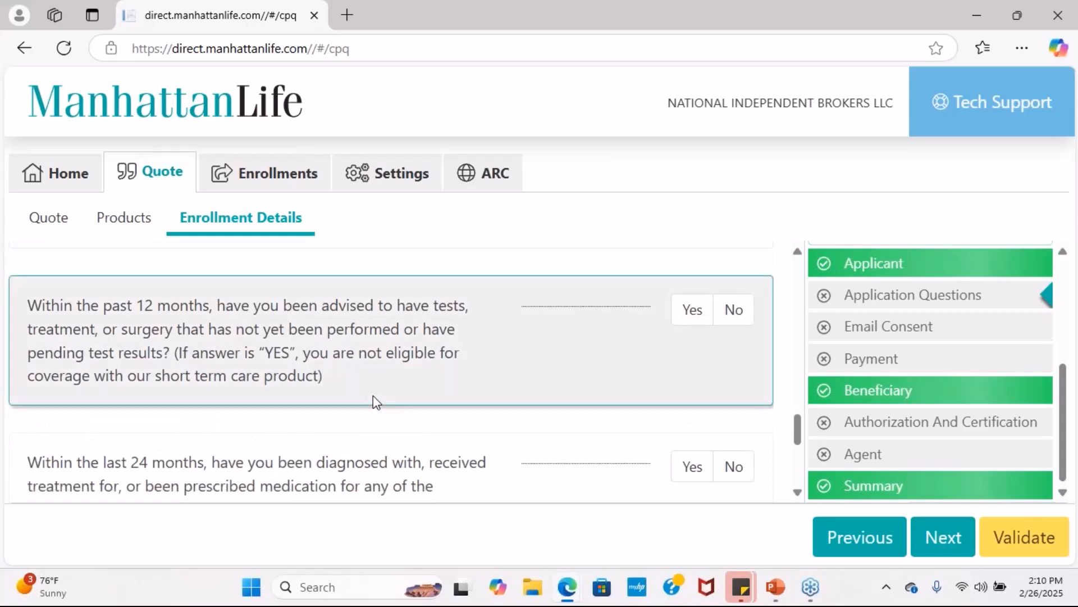
pyautogui.scroll(-5, 373, 397)
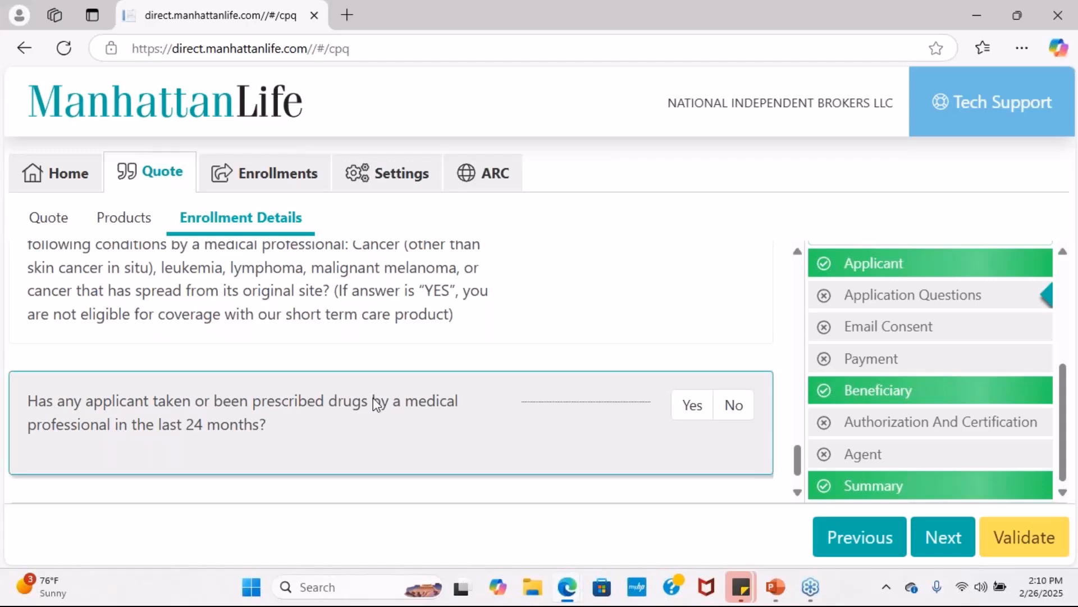
pyautogui.scroll(6, 373, 399)
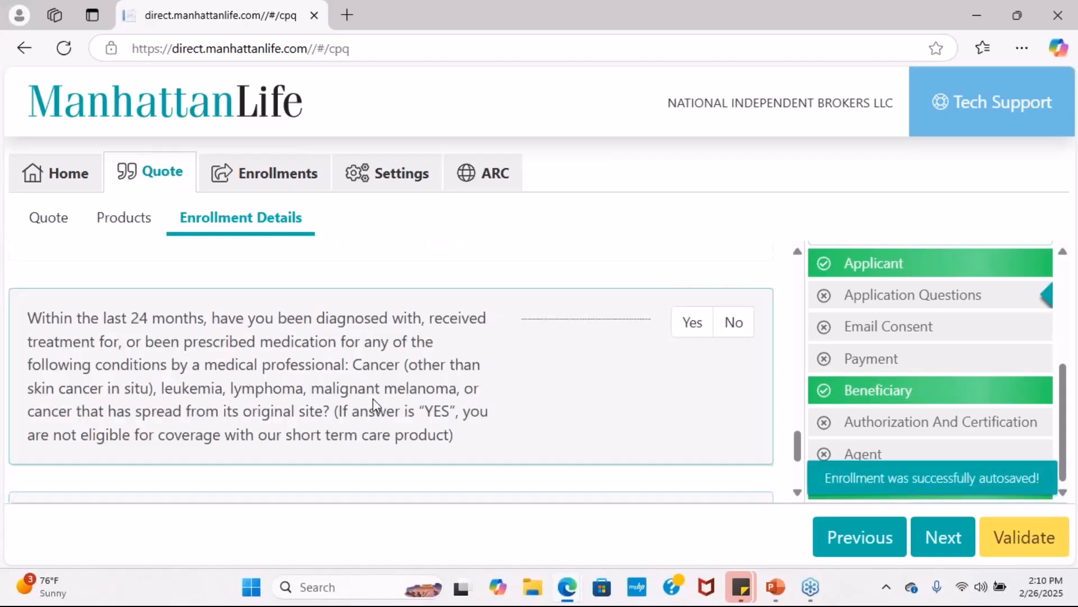
pyautogui.scroll(6, 373, 399)
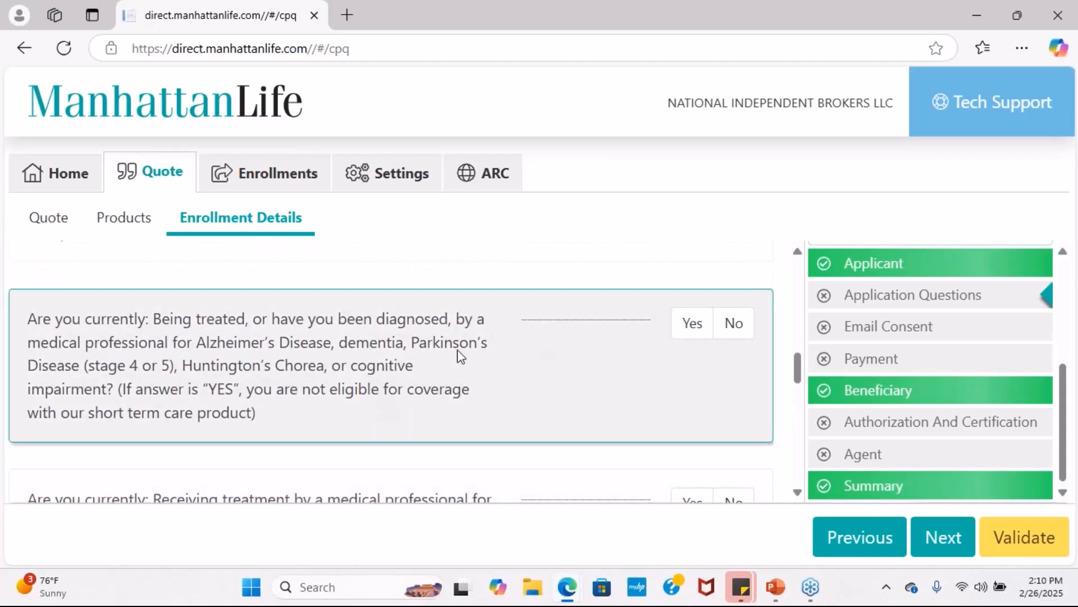
# - Answer No to the dementia, daily-living, Medicaid and home health care questions
pyautogui.click(736, 328)
pyautogui.scroll(-6, 730, 348)
pyautogui.scroll(1, 732, 347)
pyautogui.click(736, 338)
pyautogui.scroll(8, 736, 338)
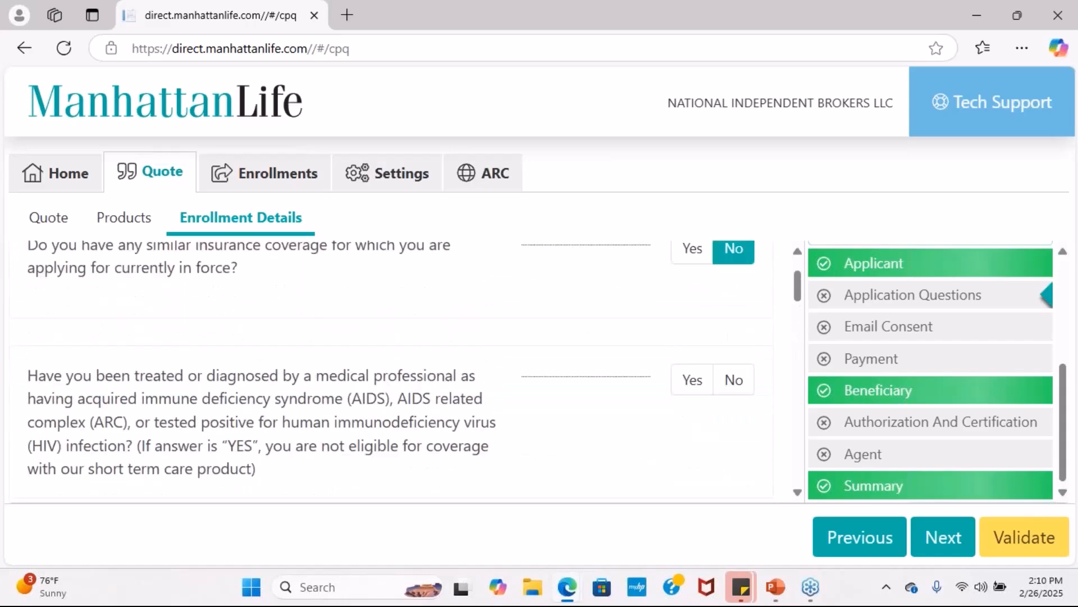
pyautogui.scroll(-5, 736, 382)
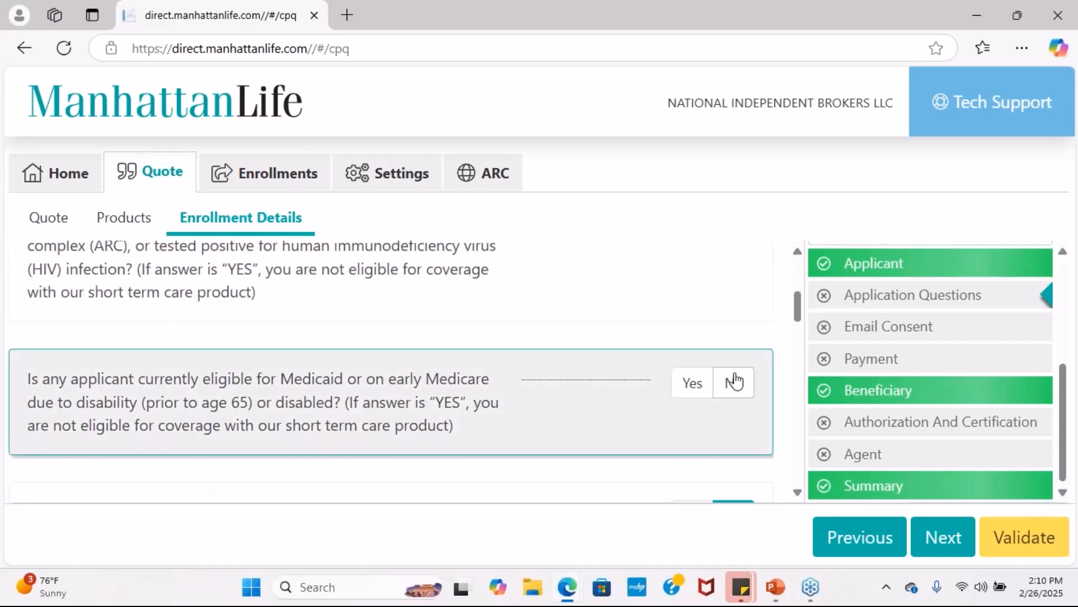
pyautogui.click(734, 382)
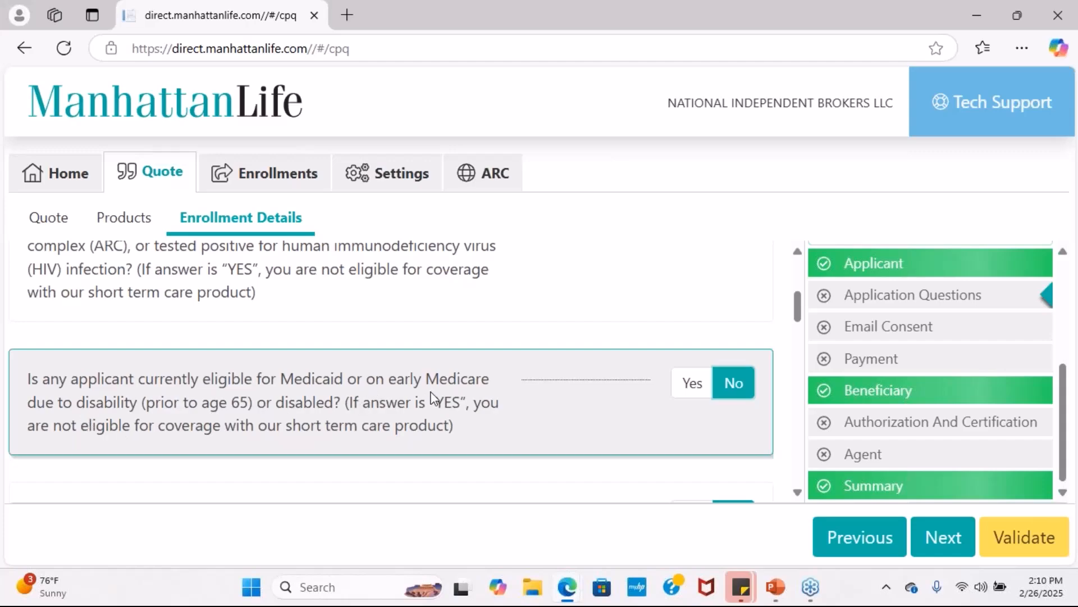
pyautogui.scroll(-5, 464, 400)
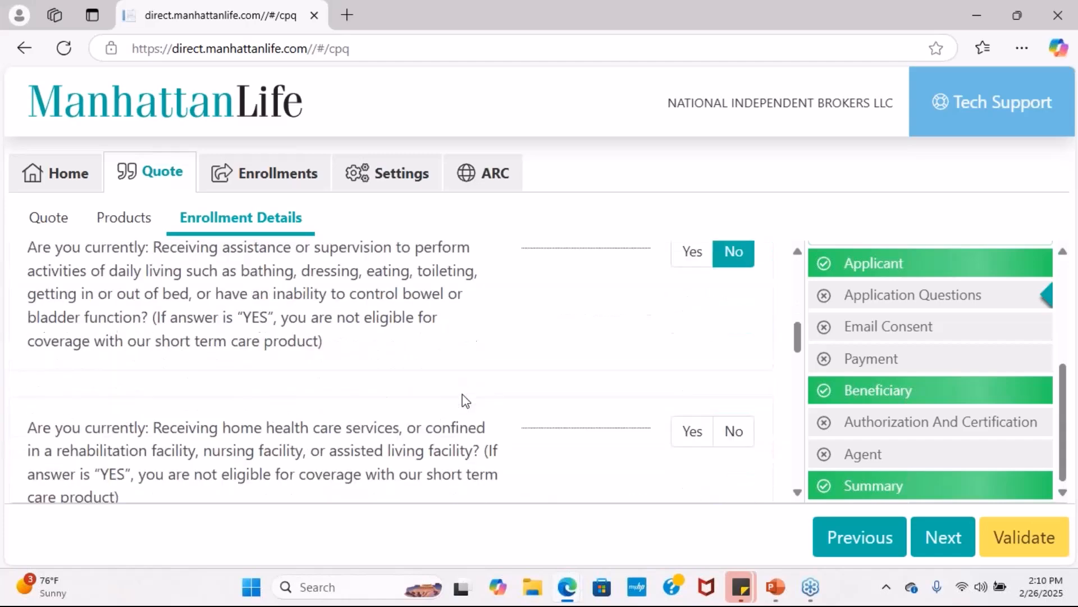
pyautogui.click(734, 431)
# - Answer No to the Alzheimer's, diabetes, pending-tests, cancer and prescribed-drugs questions
pyautogui.click(742, 413)
pyautogui.click(727, 417)
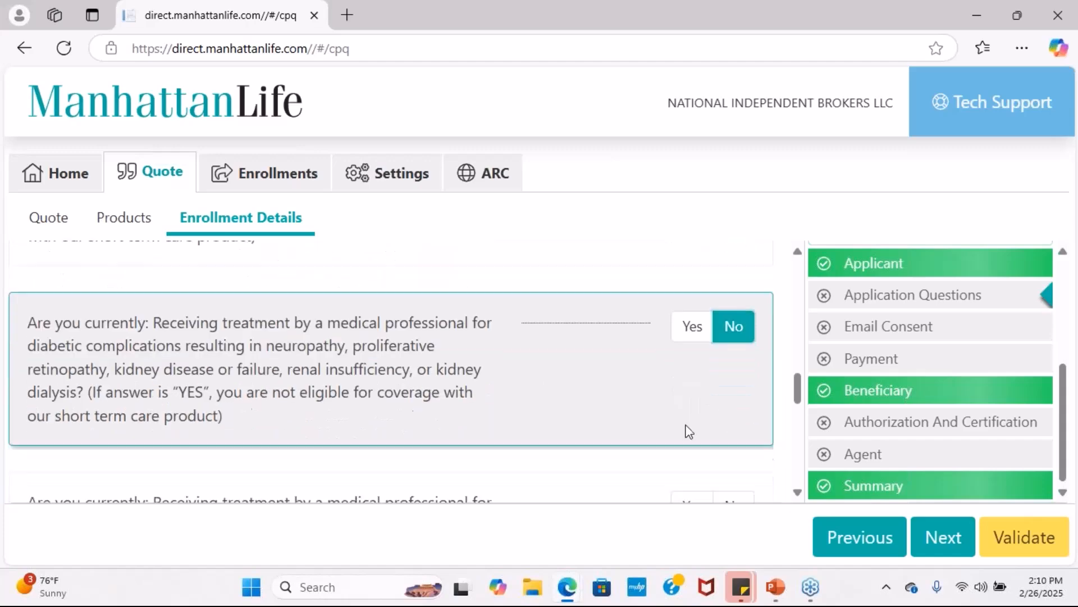
pyautogui.scroll(-2, 723, 420)
pyautogui.click(732, 331)
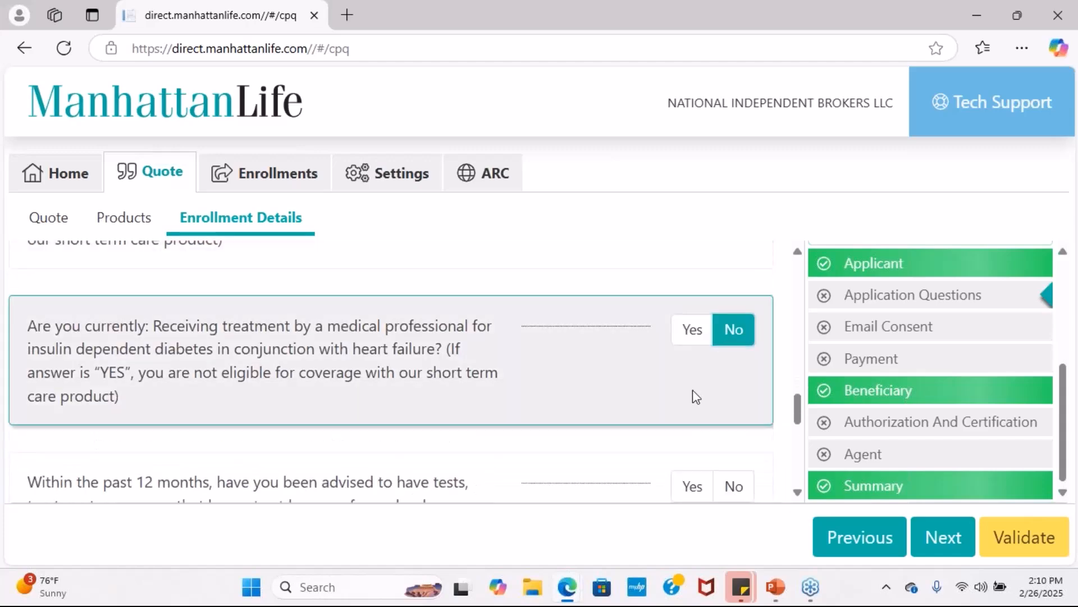
pyautogui.click(731, 397)
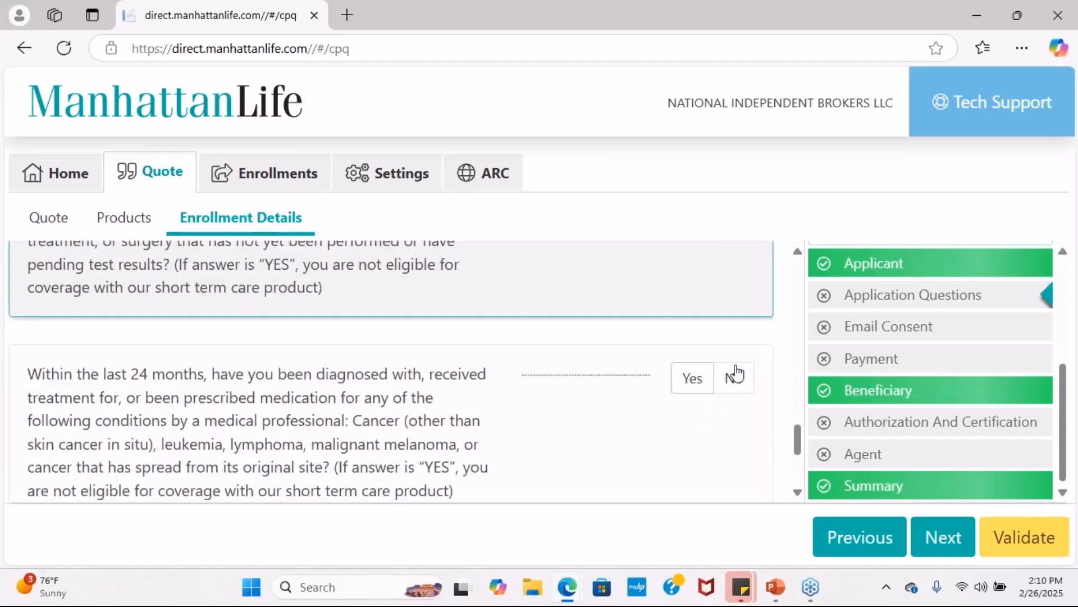
pyautogui.click(735, 375)
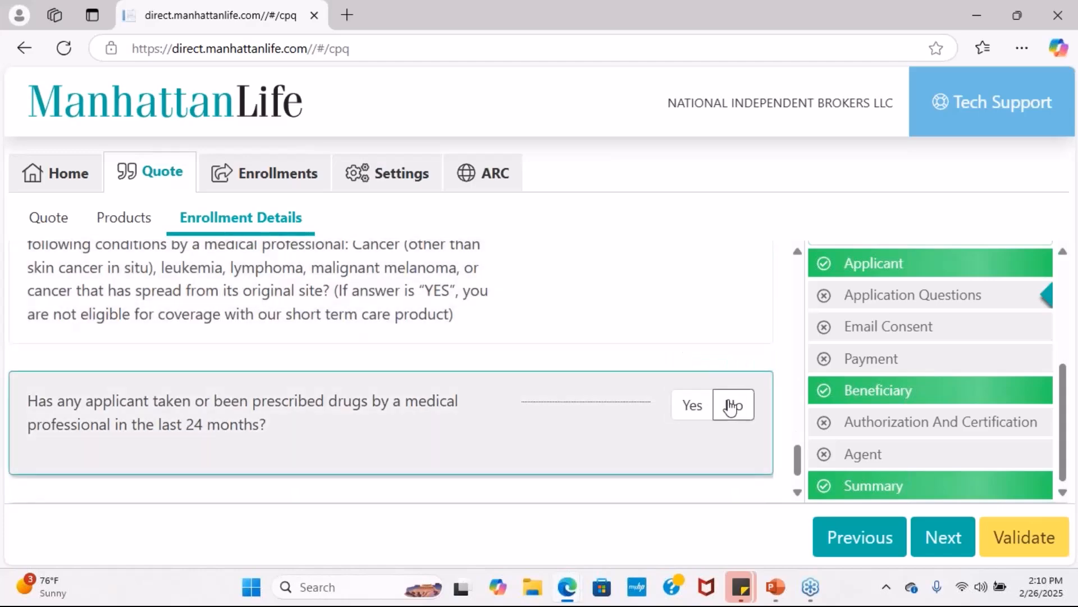
pyautogui.click(731, 406)
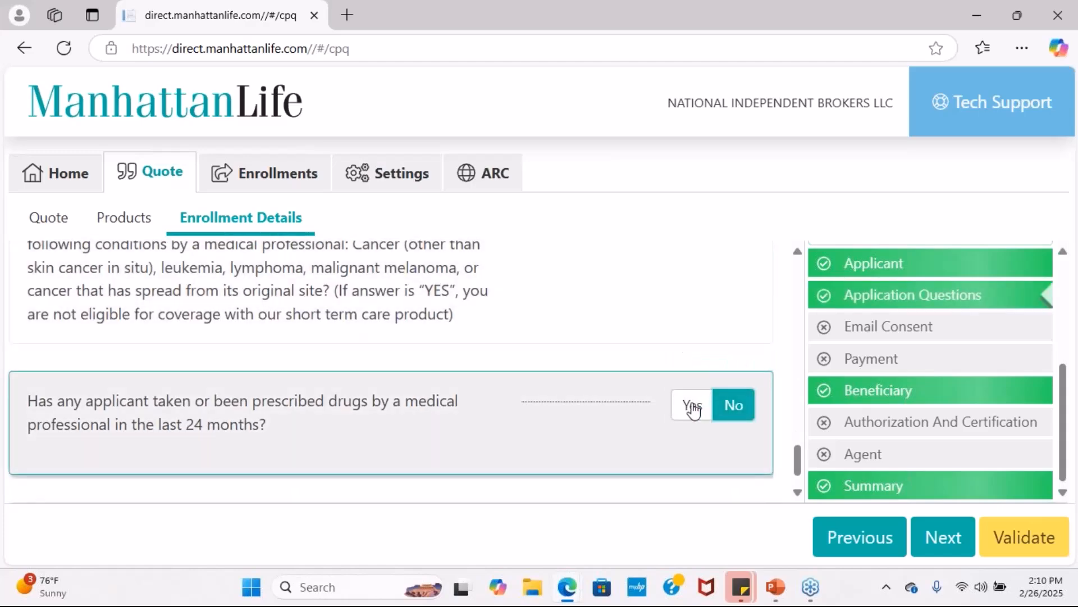
# - Switch the prescribed-drugs answer to Yes and reach the empty prescription medication row
pyautogui.click(693, 406)
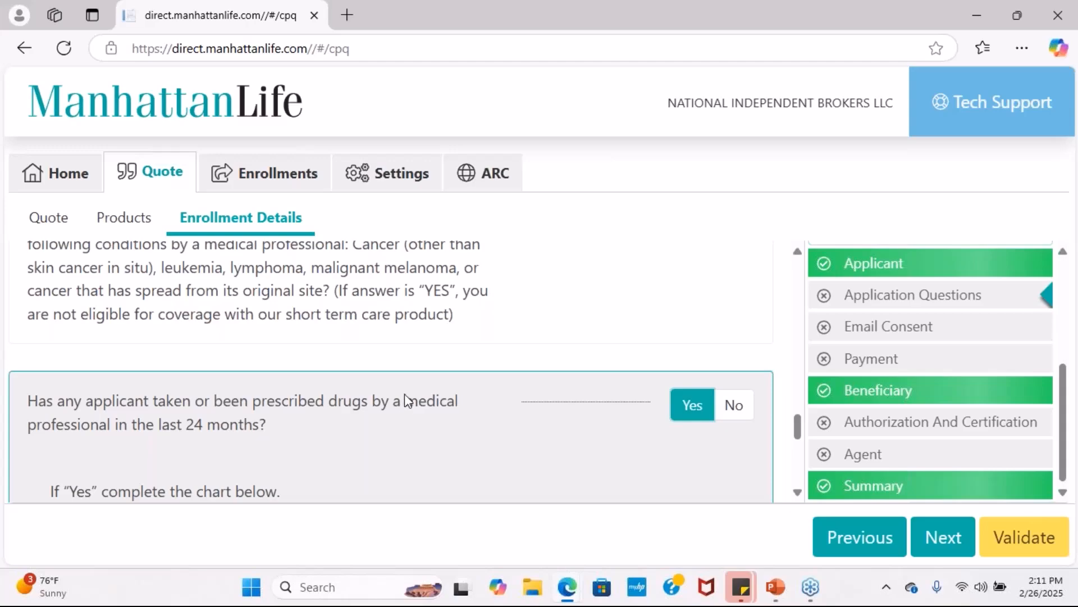
pyautogui.scroll(-1, 405, 396)
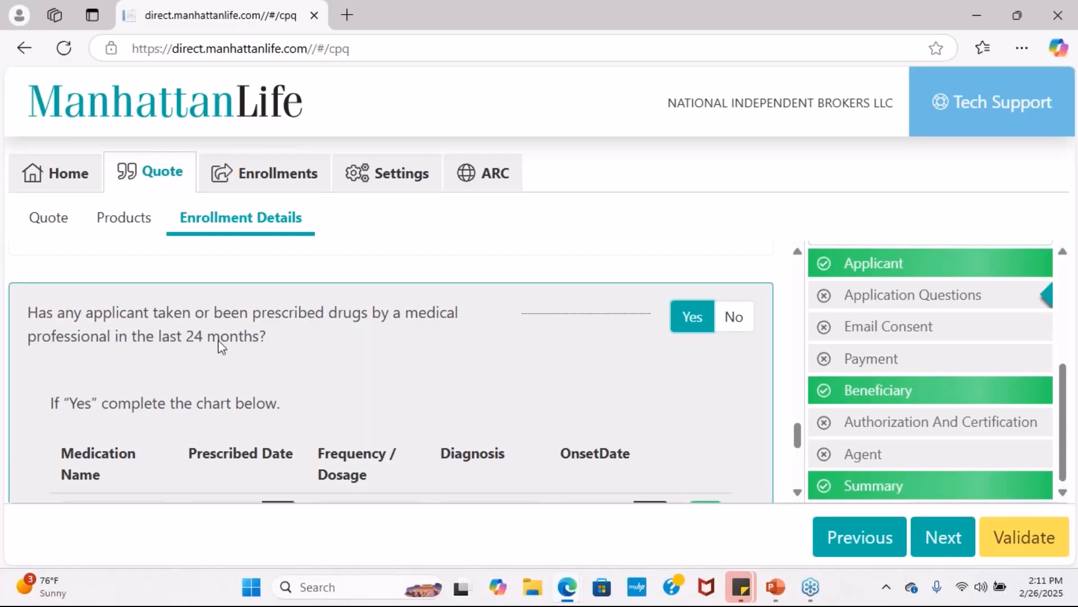
pyautogui.scroll(-2, 169, 348)
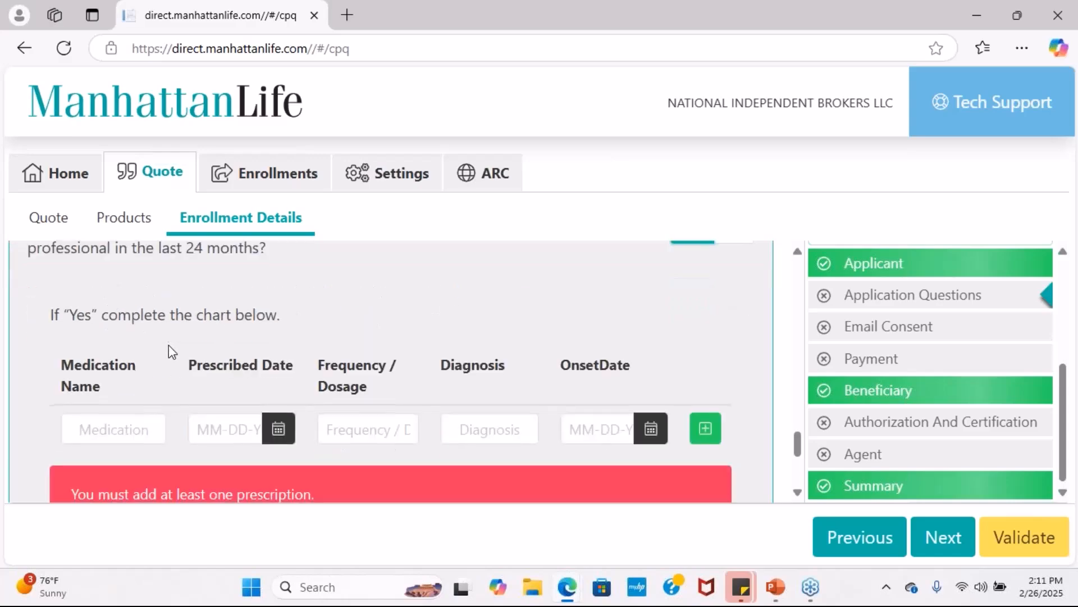
pyautogui.click(126, 430)
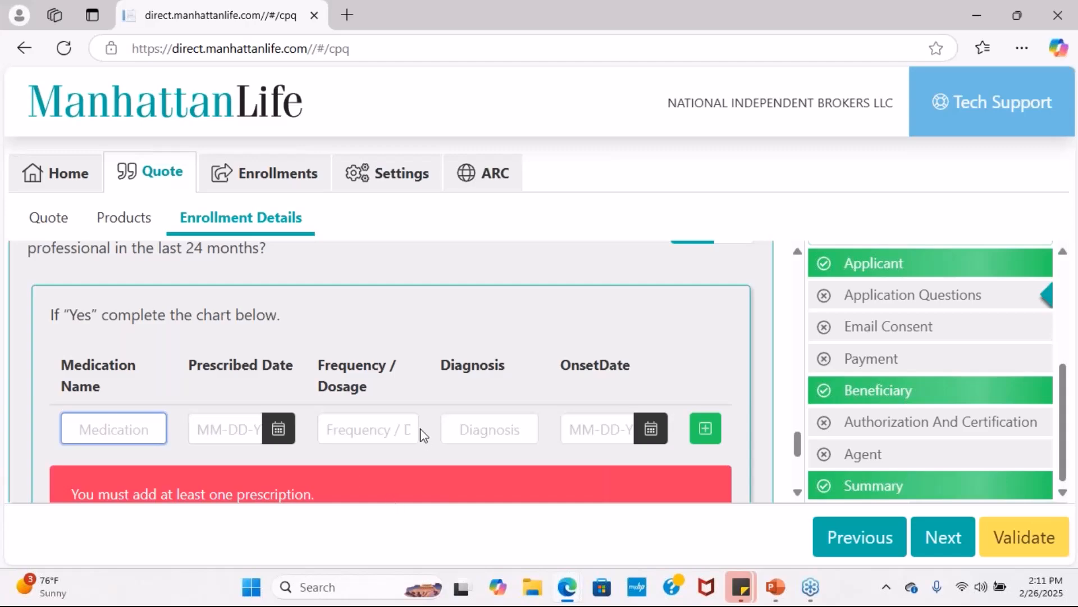
pyautogui.scroll(5, 421, 430)
pyautogui.scroll(2, 420, 435)
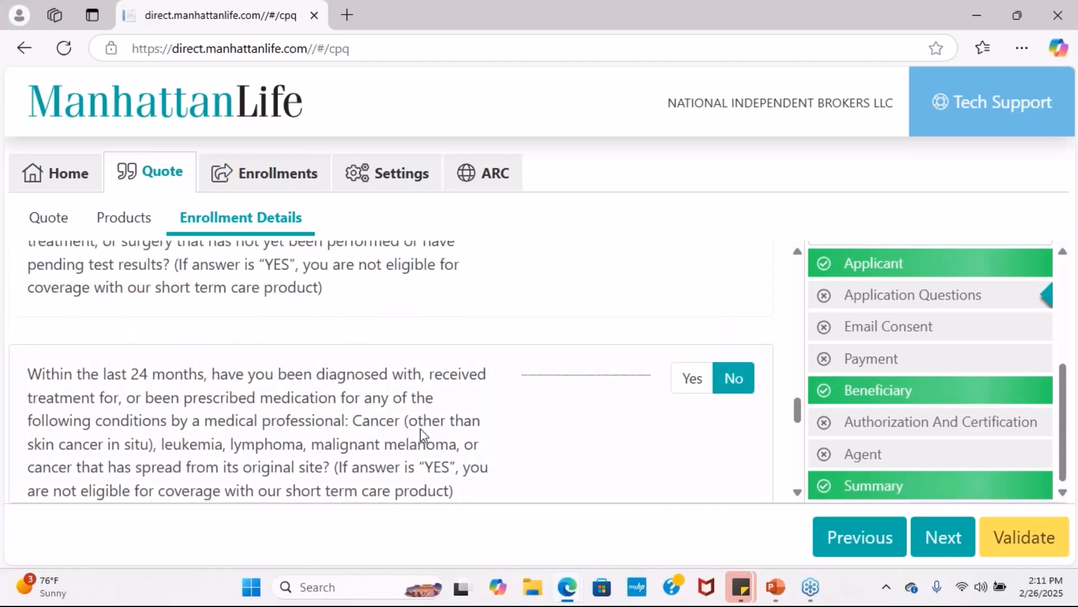
pyautogui.scroll(2, 115, 475)
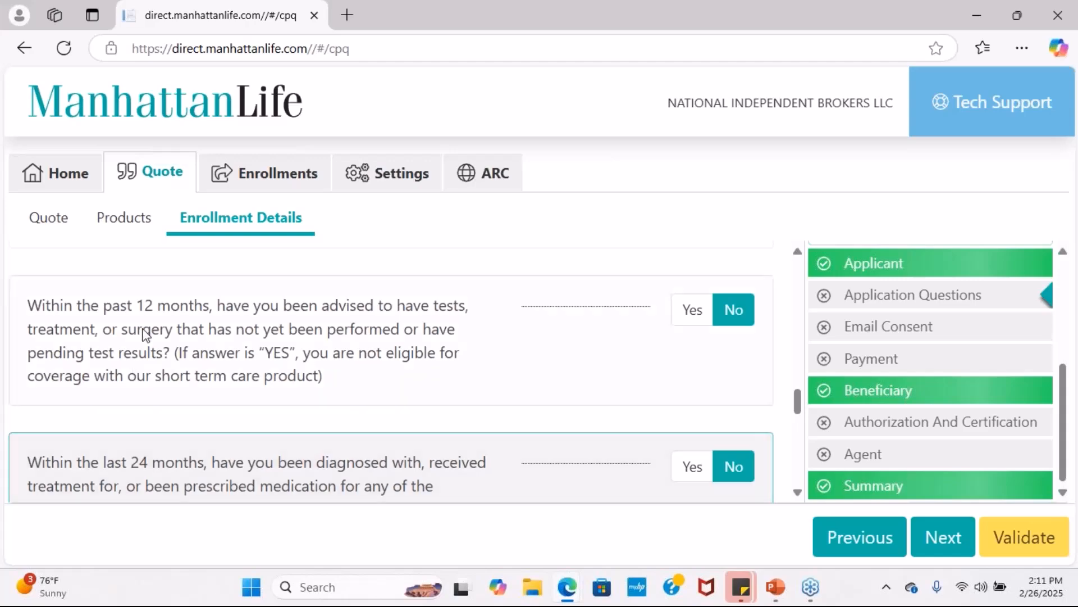
pyautogui.scroll(-4, 146, 348)
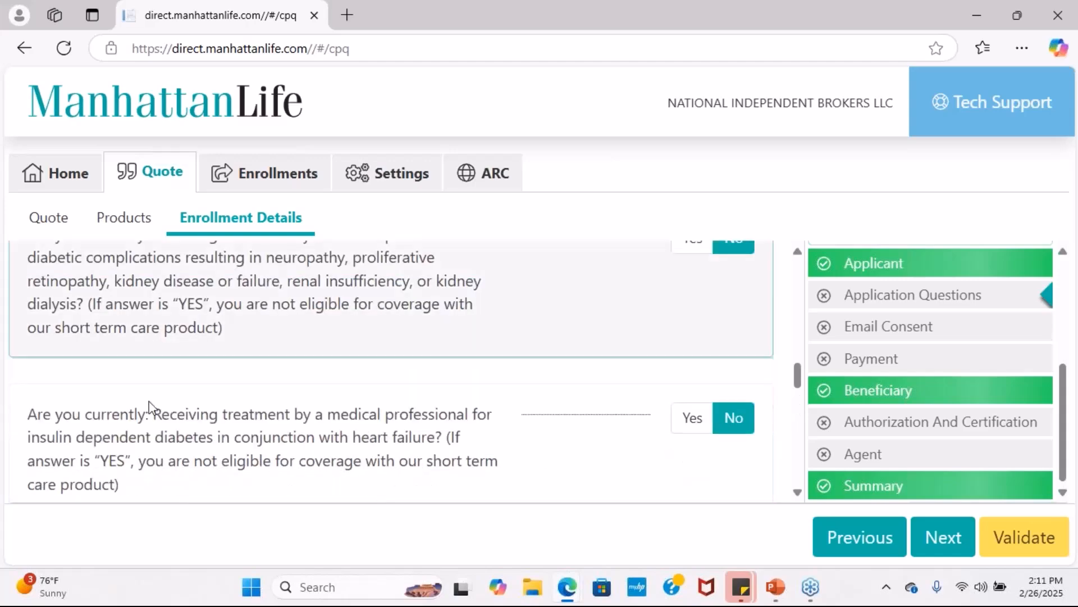
pyautogui.scroll(-10, 150, 407)
pyautogui.scroll(2, 213, 482)
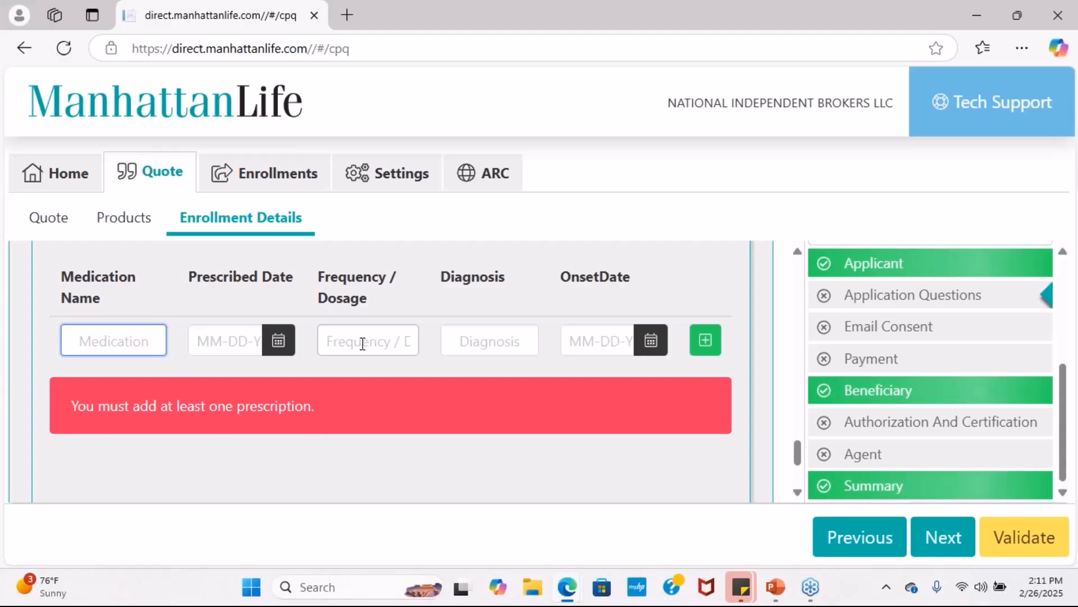
# - Start a prescription row with medication asa, prescribed 01-01-2020
pyautogui.click(464, 345)
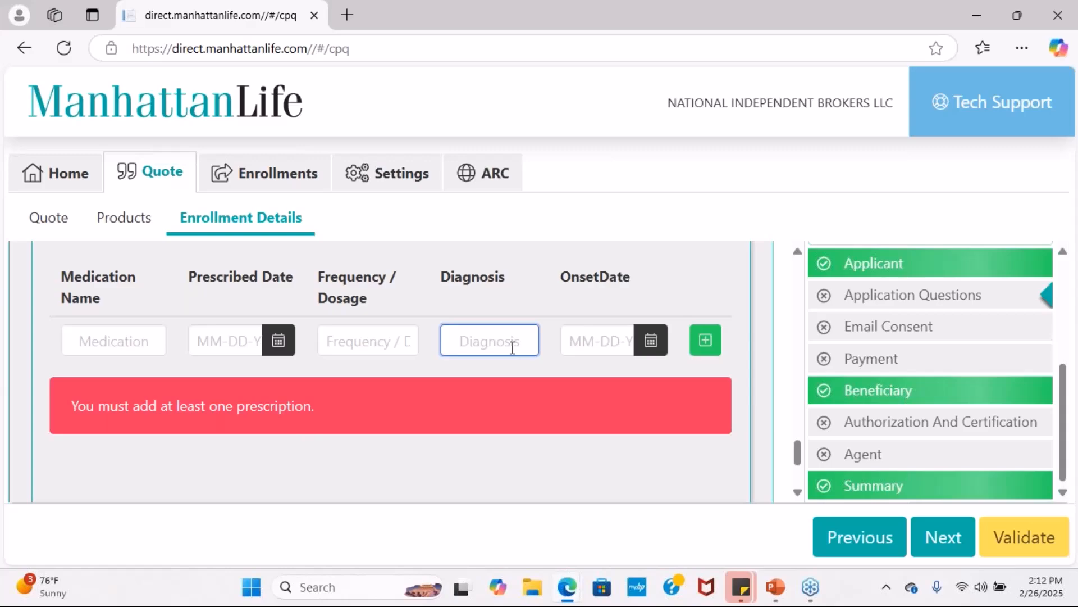
pyautogui.click(114, 340)
pyautogui.write('asa')
pyautogui.click(220, 333)
pyautogui.write('01-')
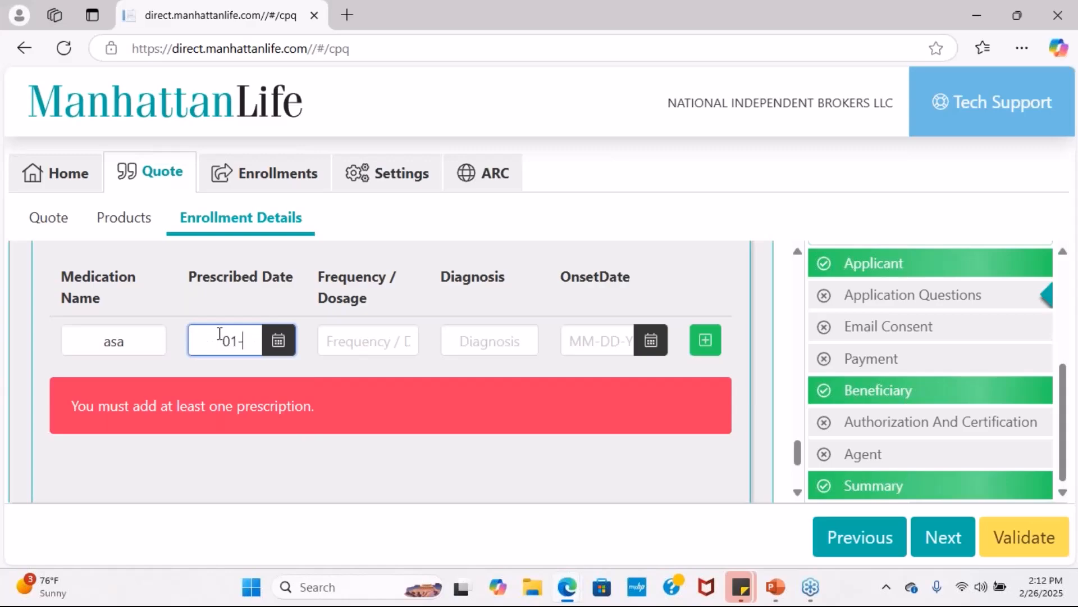
pyautogui.write('01-202')
# - Enter frequency 'once a day', diagnosis 'a fib', onset 01-01-2020, and add the prescription
pyautogui.press('Tab')
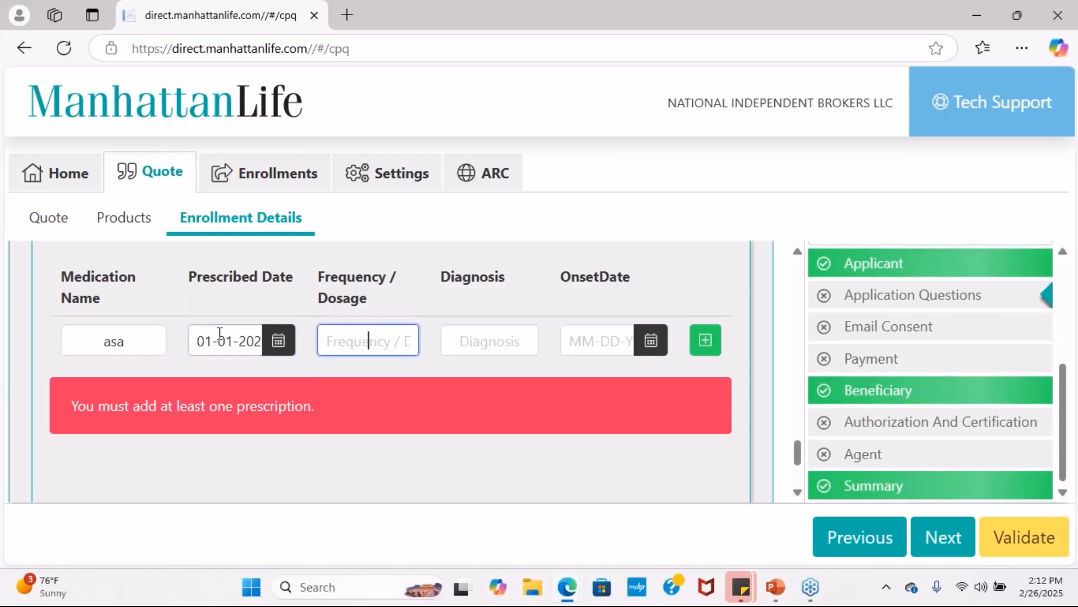
pyautogui.write('once a day')
pyautogui.press('Tab')
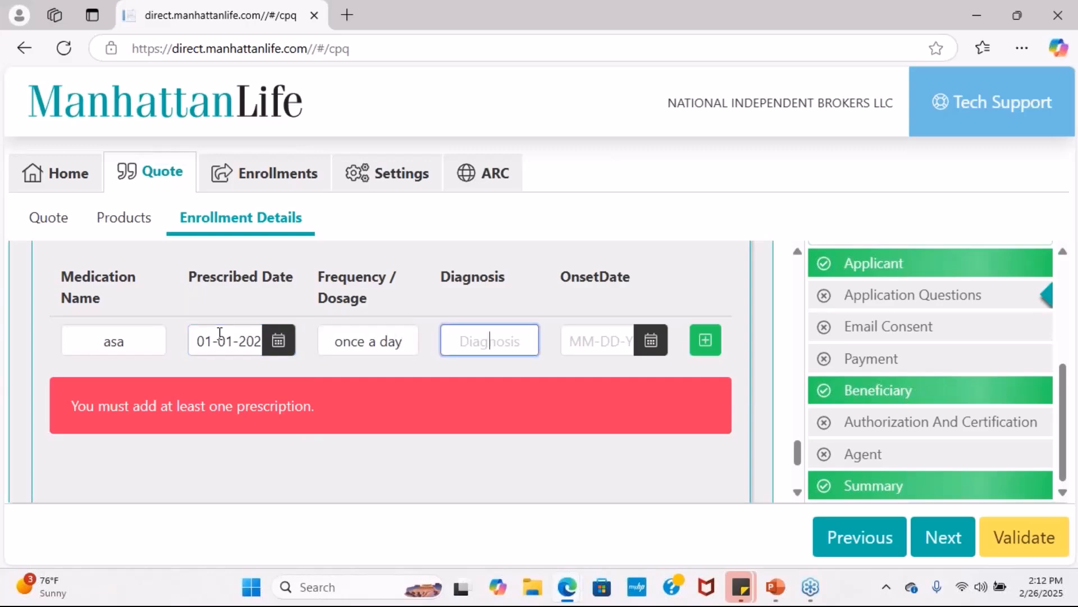
pyautogui.write('a fib')
pyautogui.press('Tab')
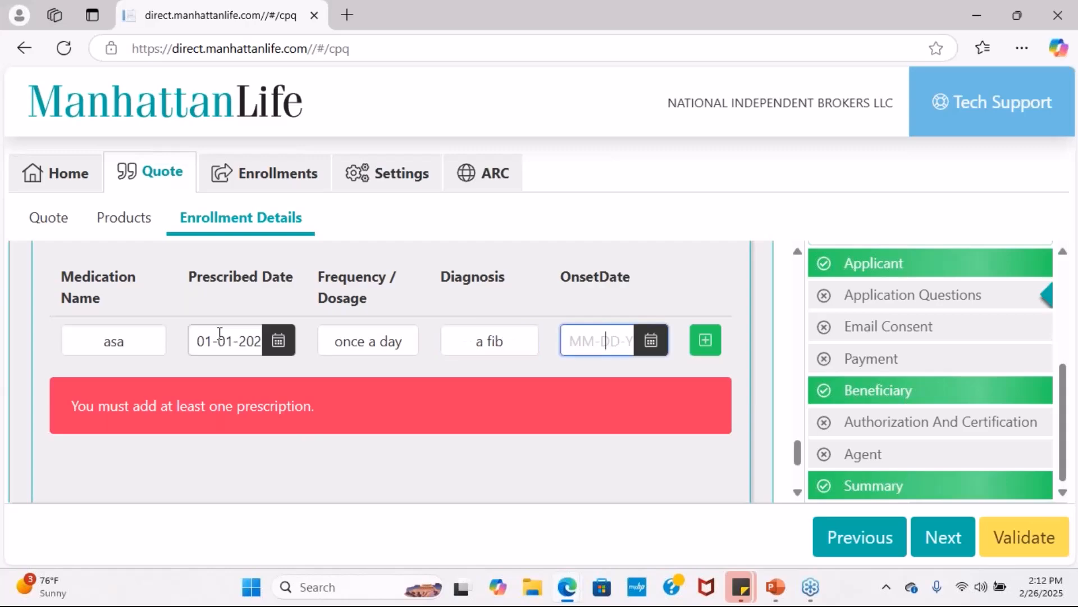
pyautogui.write('01-01-202')
pyautogui.click(706, 347)
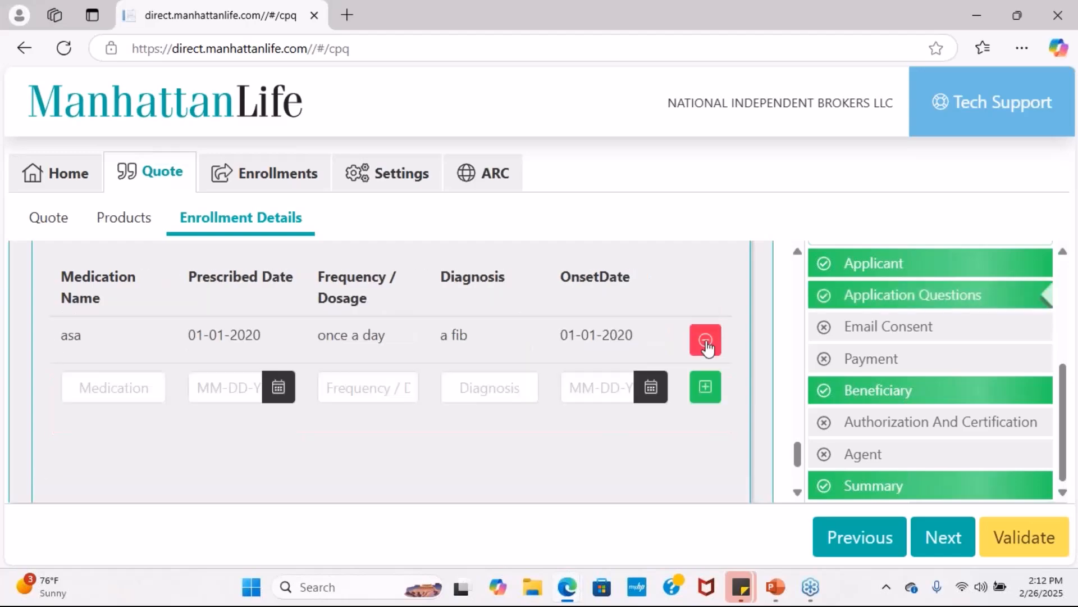
pyautogui.click(138, 375)
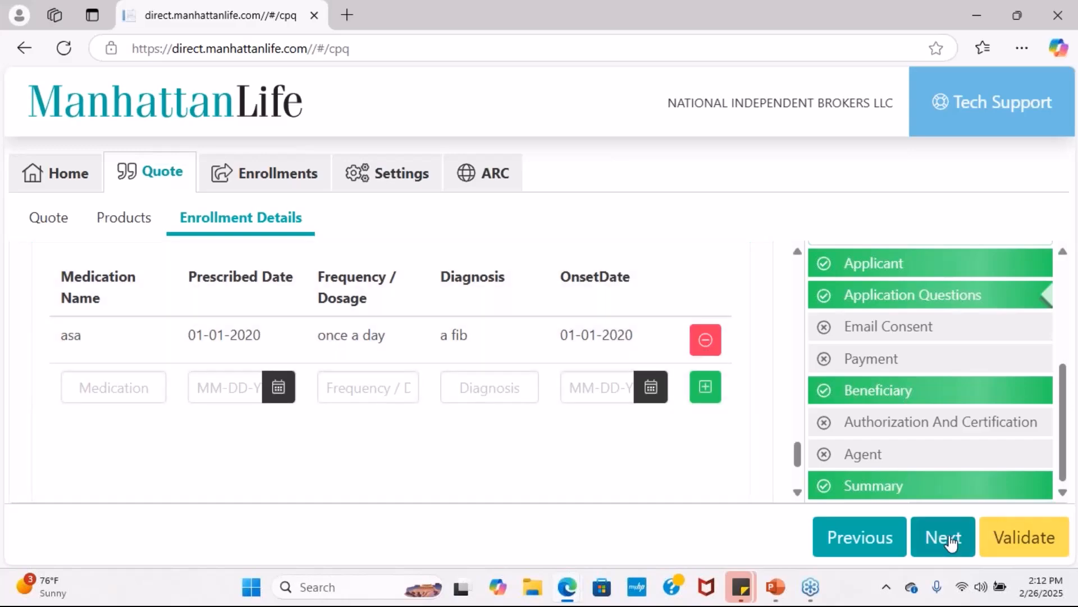
# - Go to Email Consent and select 'I decline to give consent'
pyautogui.click(949, 538)
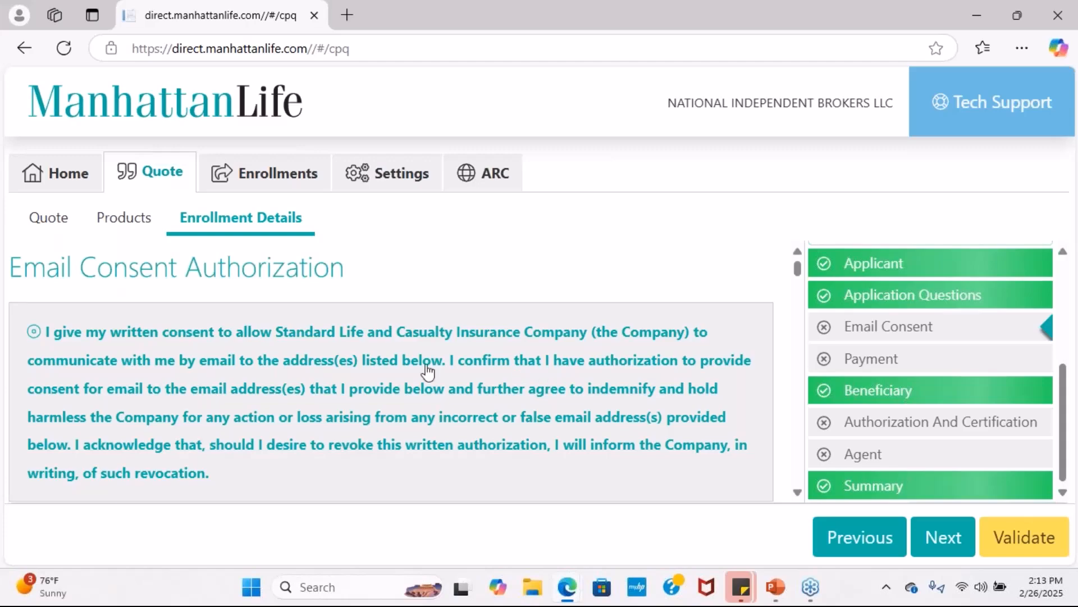
pyautogui.scroll(-3, 109, 359)
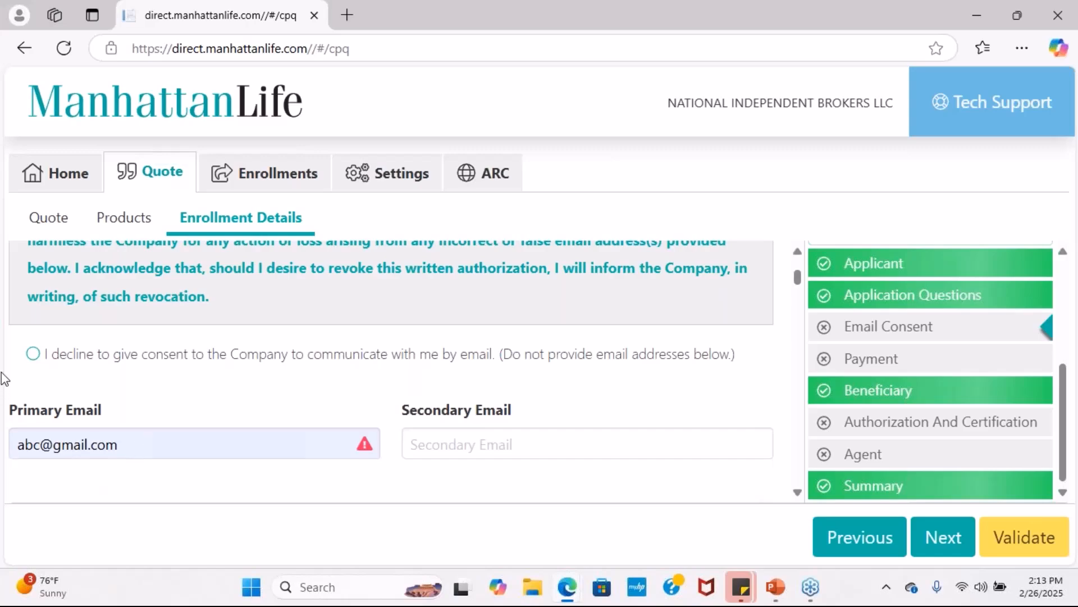
pyautogui.click(37, 363)
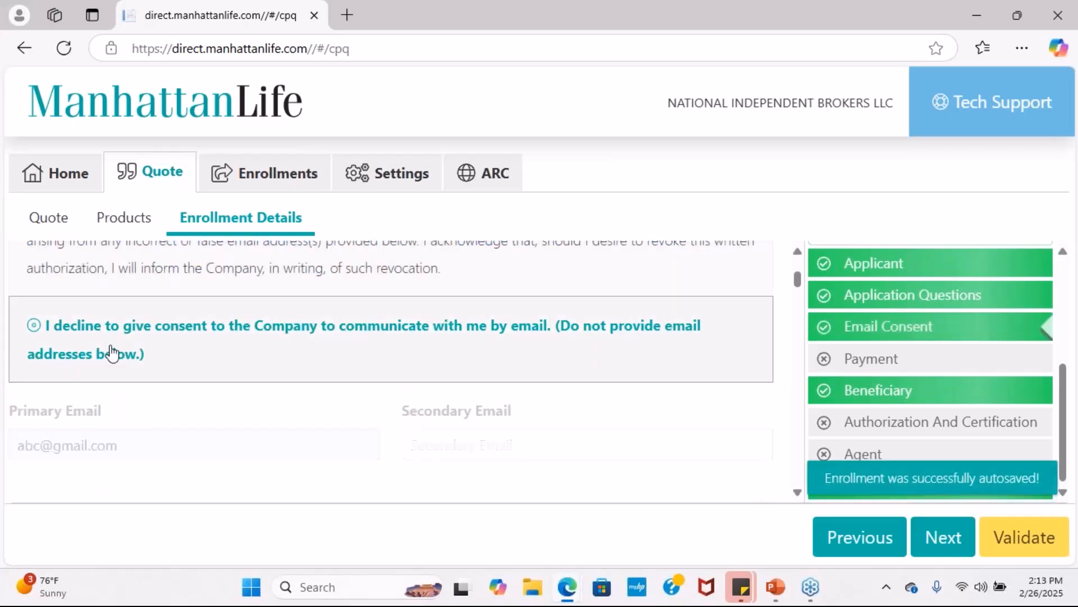
pyautogui.scroll(-1, 112, 359)
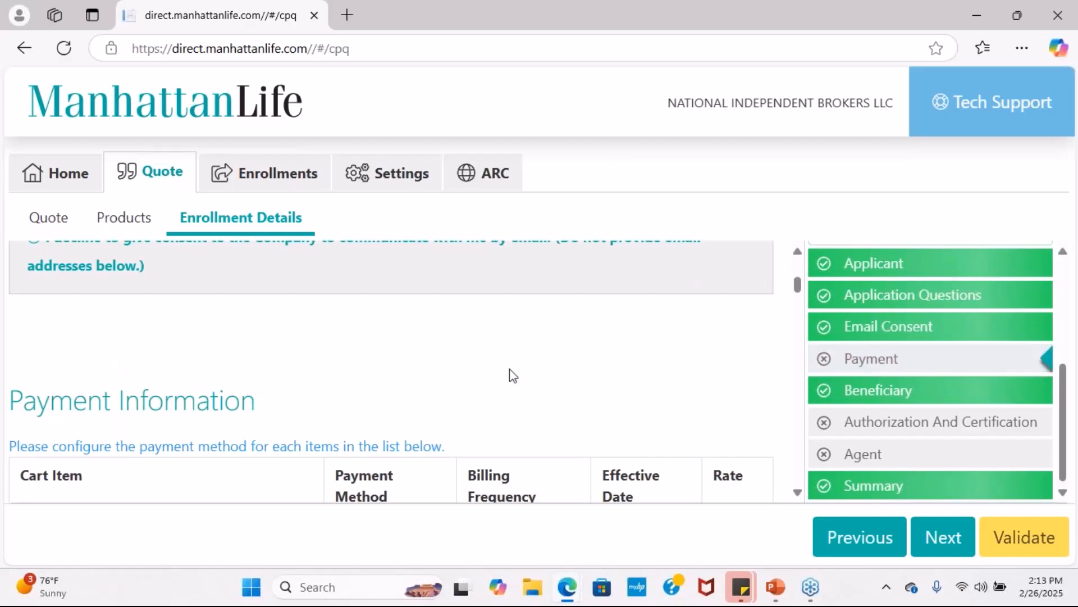
# - Choose DirectBilling payment with Quarterly billing for OmniFlex, giving a $672.14 rate
pyautogui.scroll(-2, 511, 377)
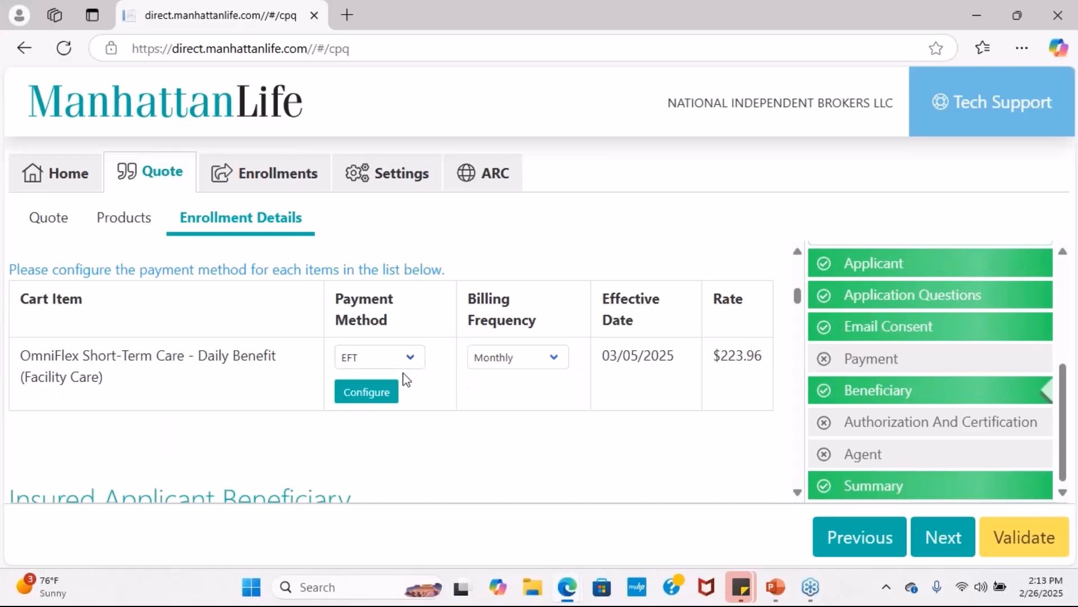
pyautogui.click(416, 367)
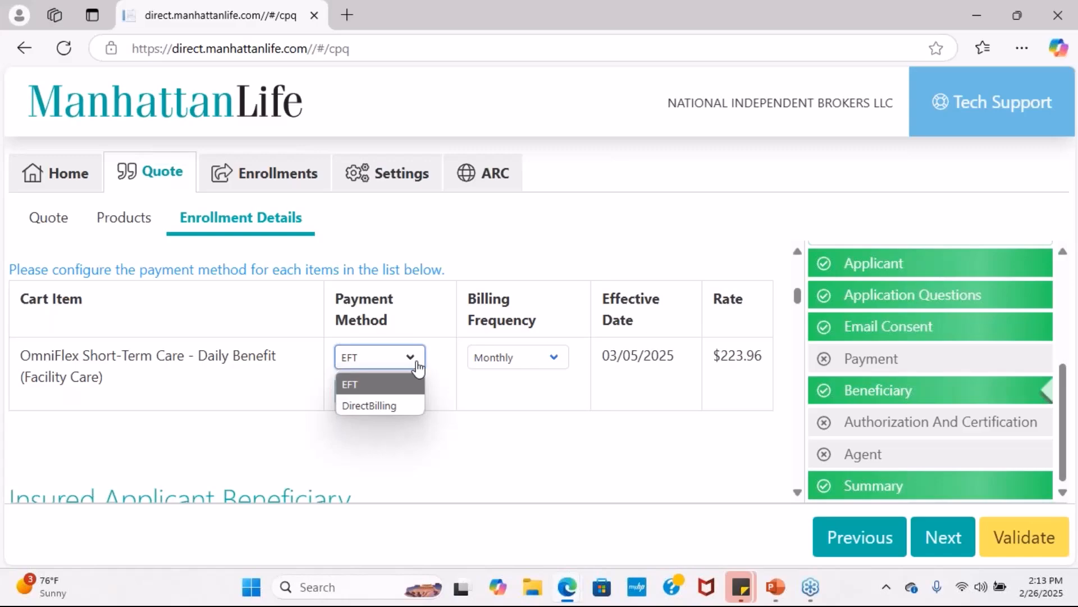
pyautogui.click(416, 366)
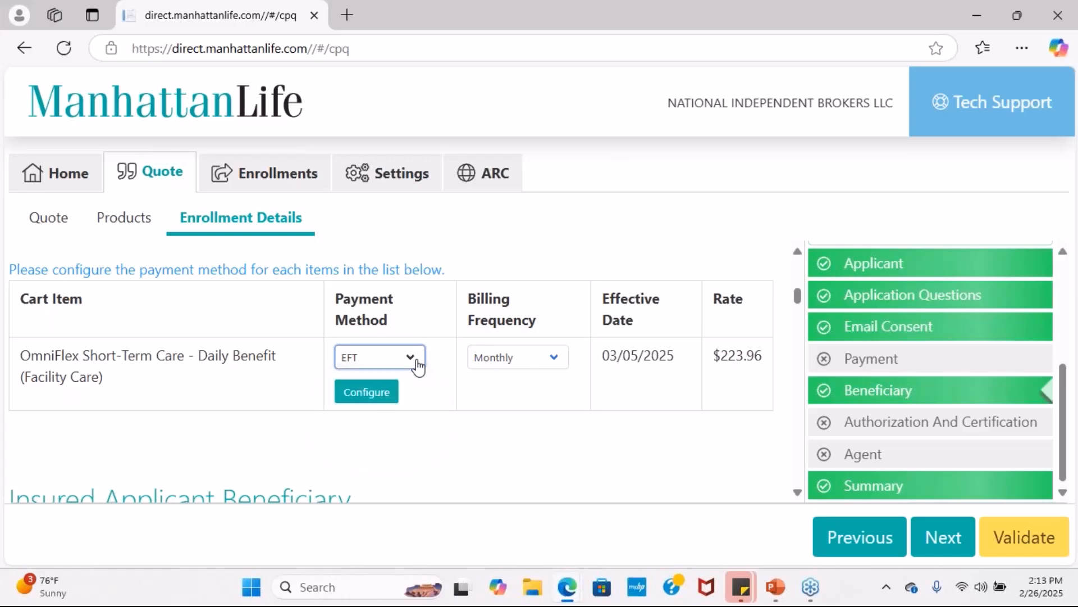
pyautogui.click(556, 359)
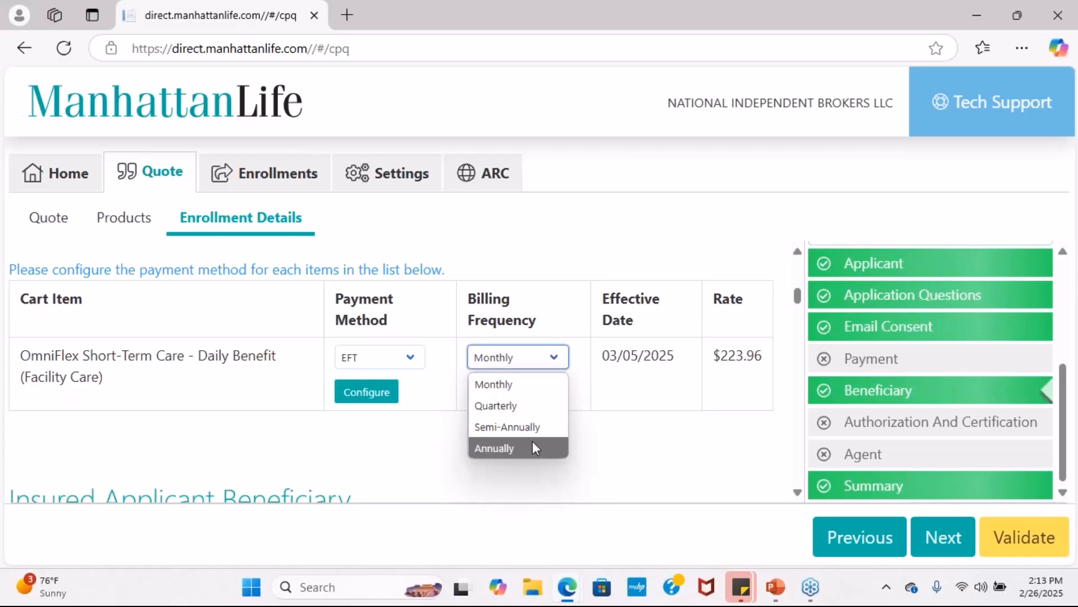
pyautogui.click(380, 358)
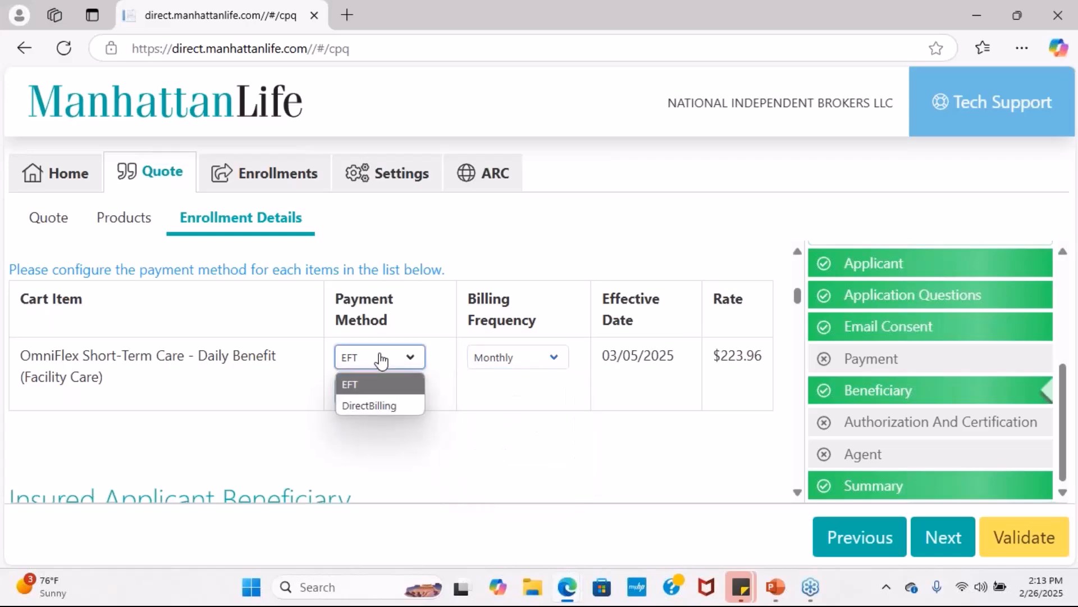
pyautogui.click(383, 407)
pyautogui.click(528, 369)
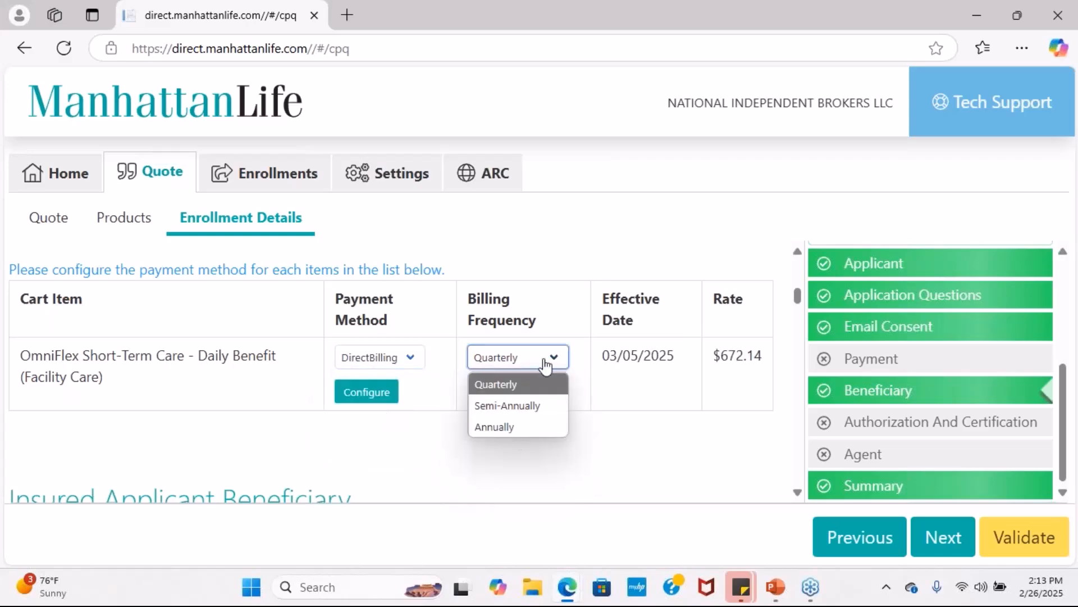
pyautogui.click(545, 364)
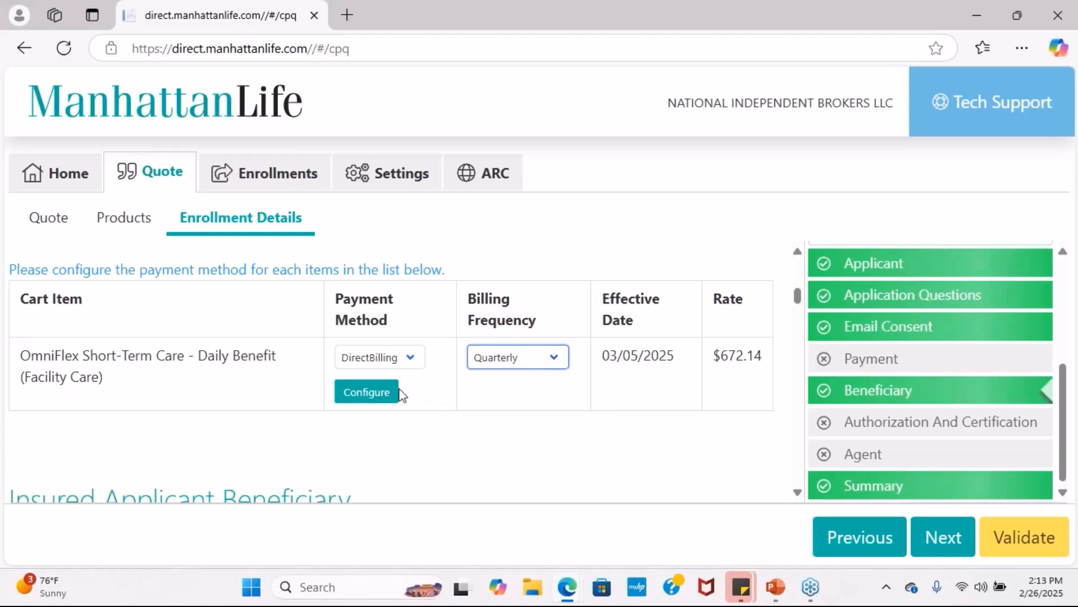
# - Save a Bill Me Directly payment method and assign it to the OmniFlex product
pyautogui.click(392, 397)
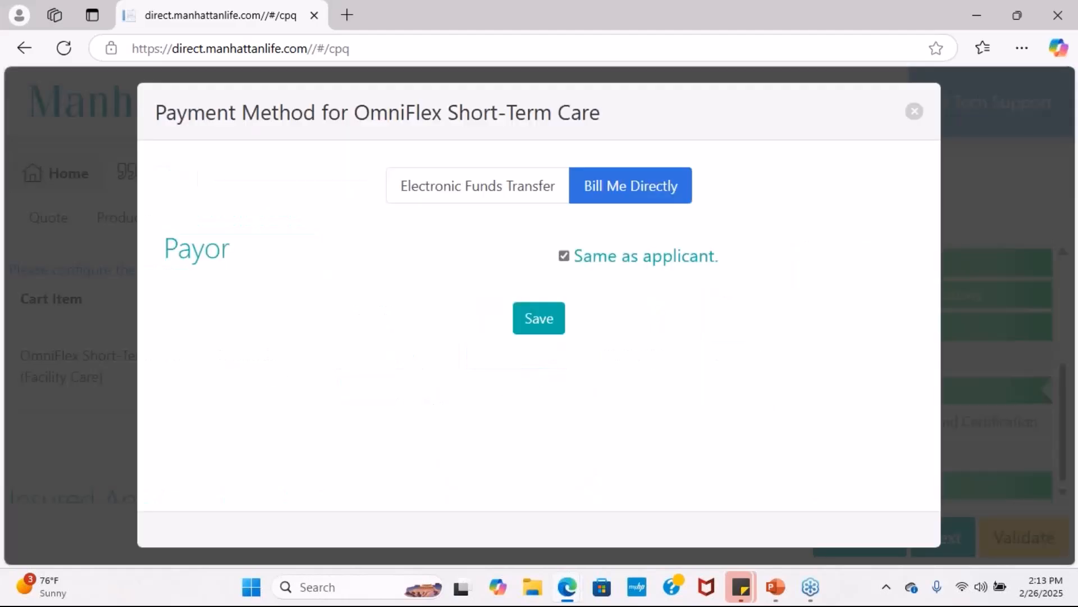
pyautogui.click(476, 190)
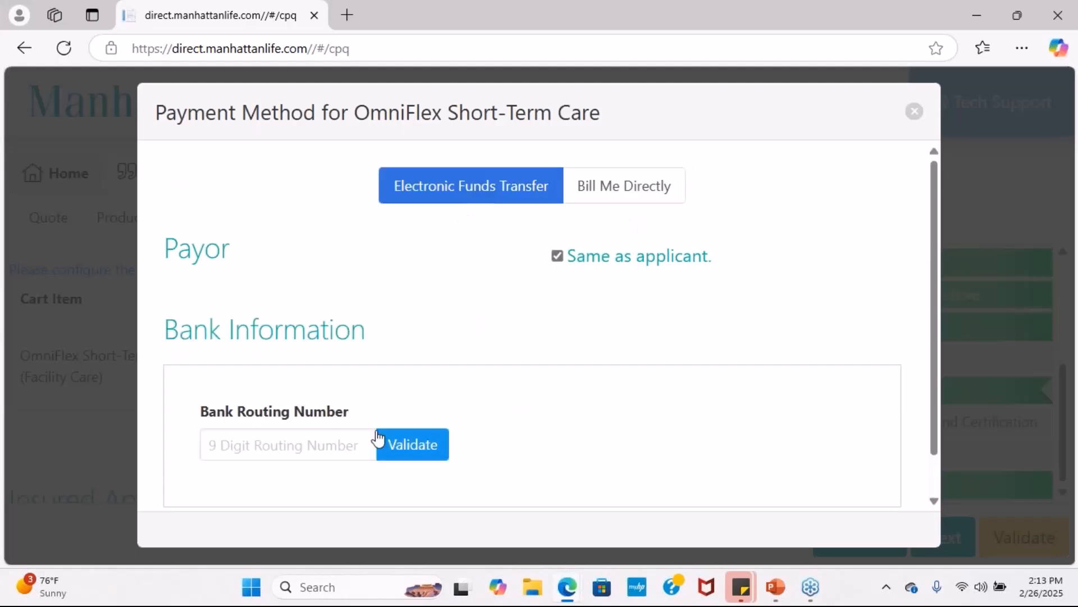
pyautogui.click(634, 193)
pyautogui.click(540, 320)
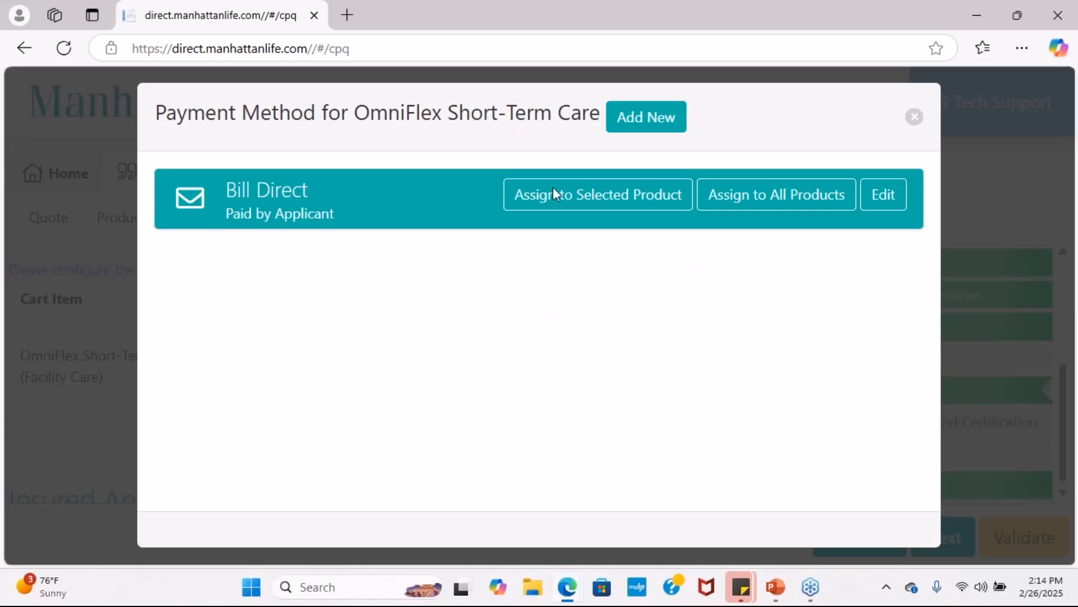
pyautogui.click(637, 197)
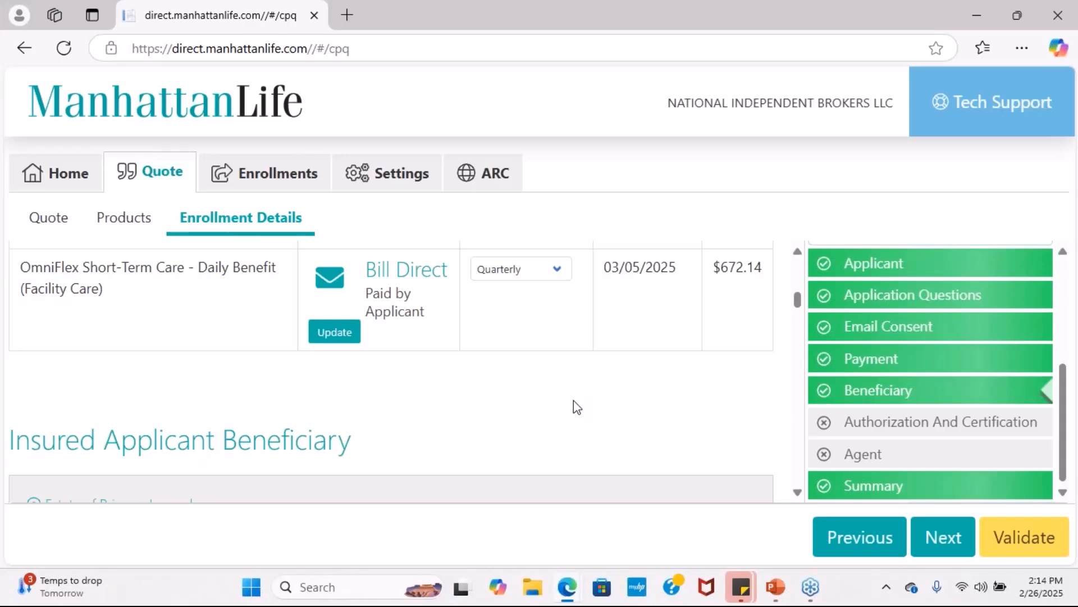
# - Choose Estate of Primary Insured as the insured applicant's beneficiary
pyautogui.scroll(-3, 577, 407)
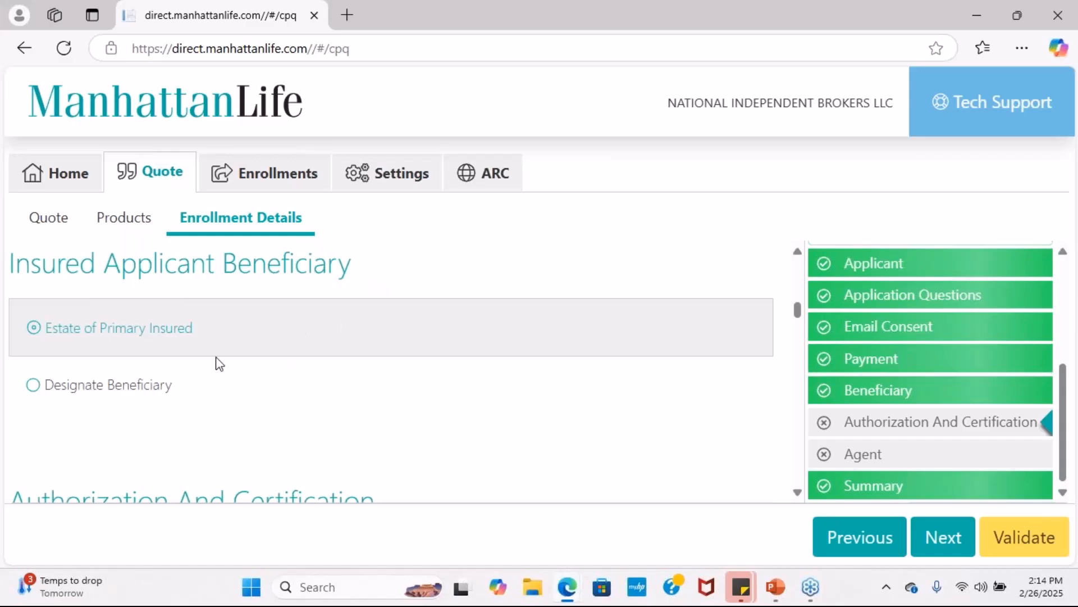
pyautogui.scroll(-2, 220, 364)
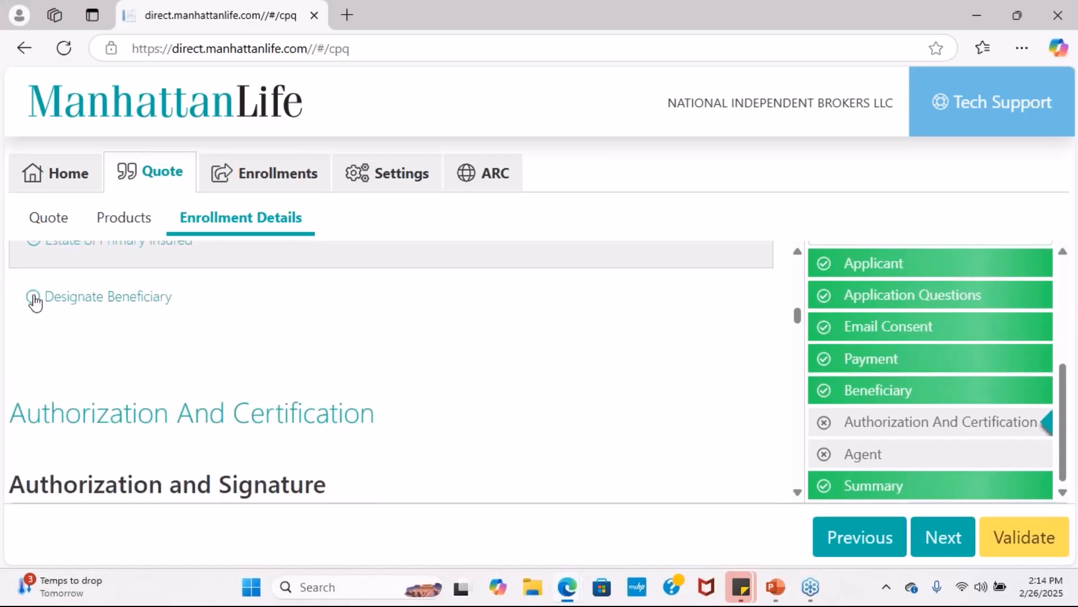
pyautogui.click(33, 300)
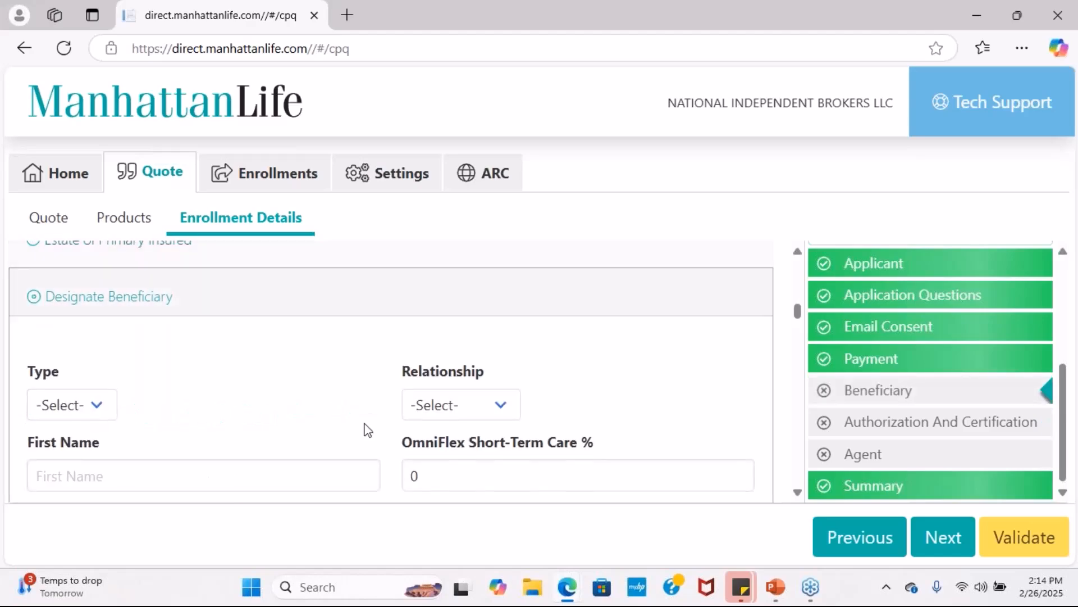
pyautogui.scroll(2, 368, 430)
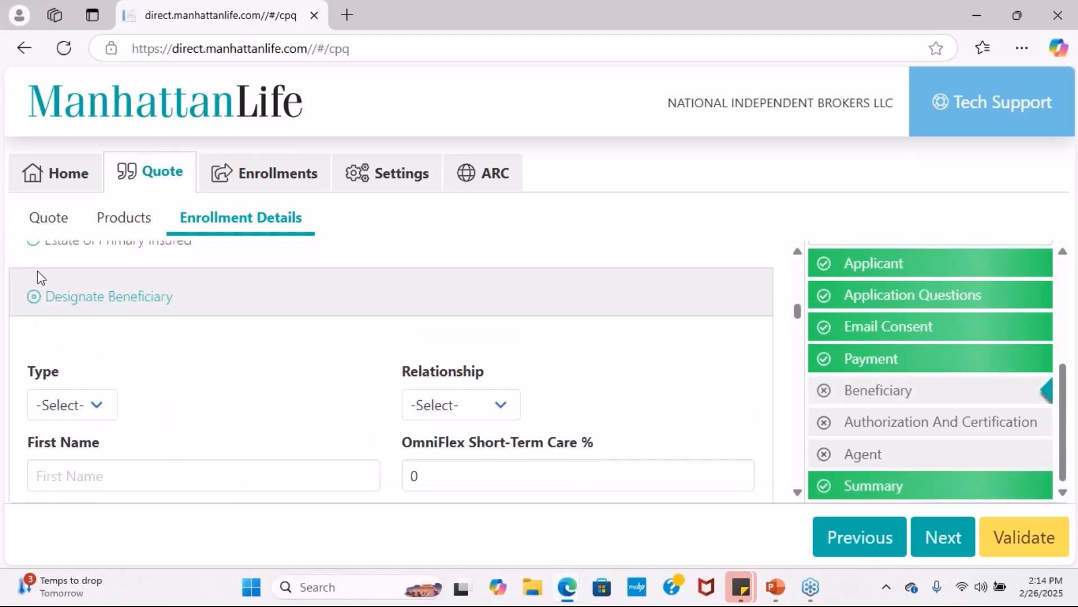
pyautogui.scroll(2, 34, 303)
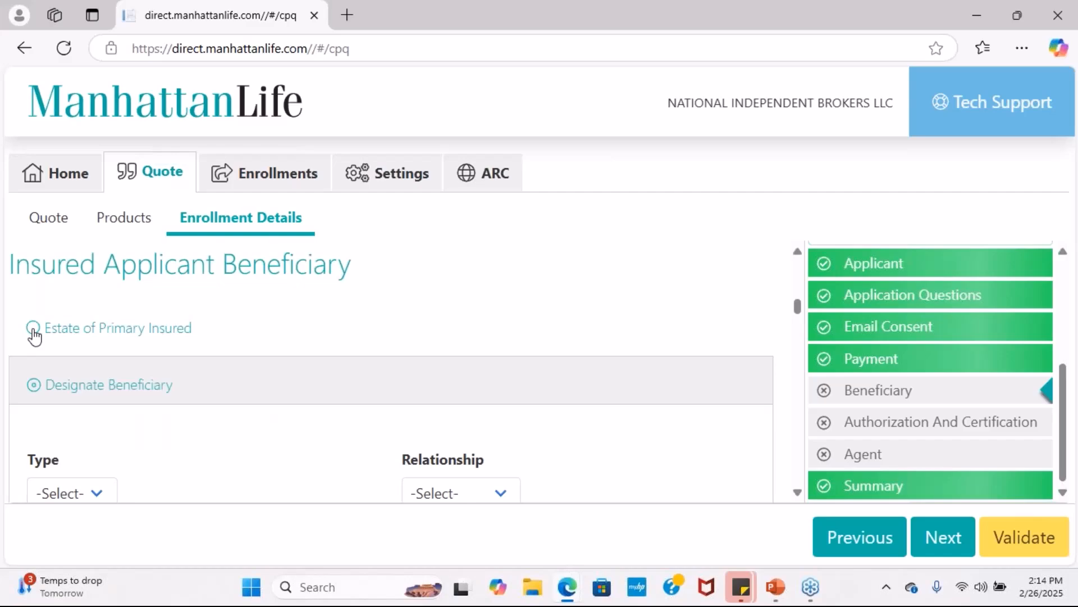
pyautogui.click(33, 329)
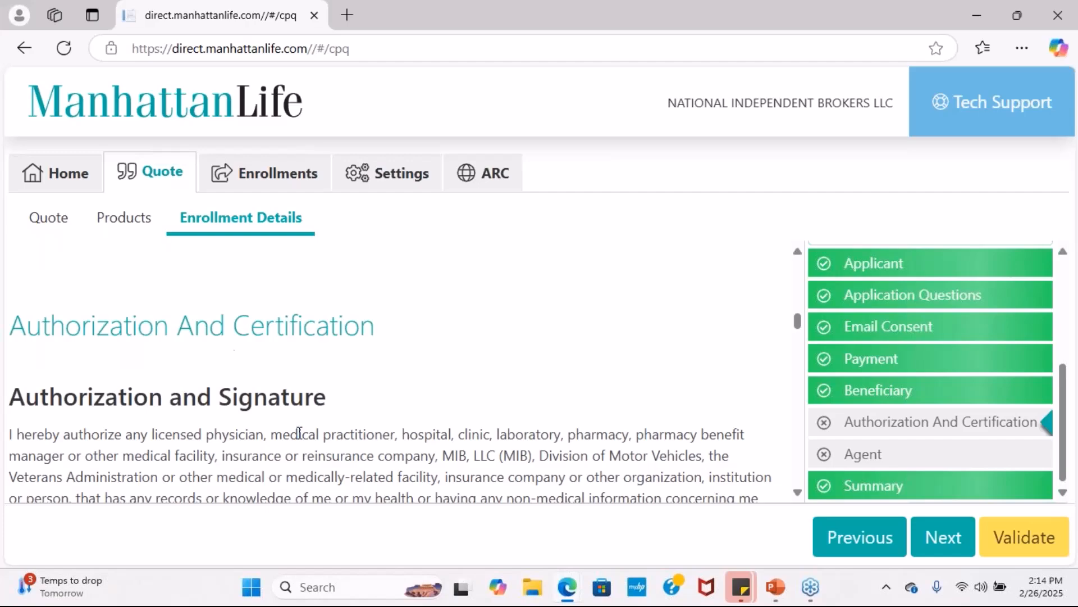
# - Enter the mother's maiden name in Authorization And Certification
pyautogui.scroll(1, 214, 330)
pyautogui.scroll(-6, 214, 342)
pyautogui.scroll(-10, 212, 342)
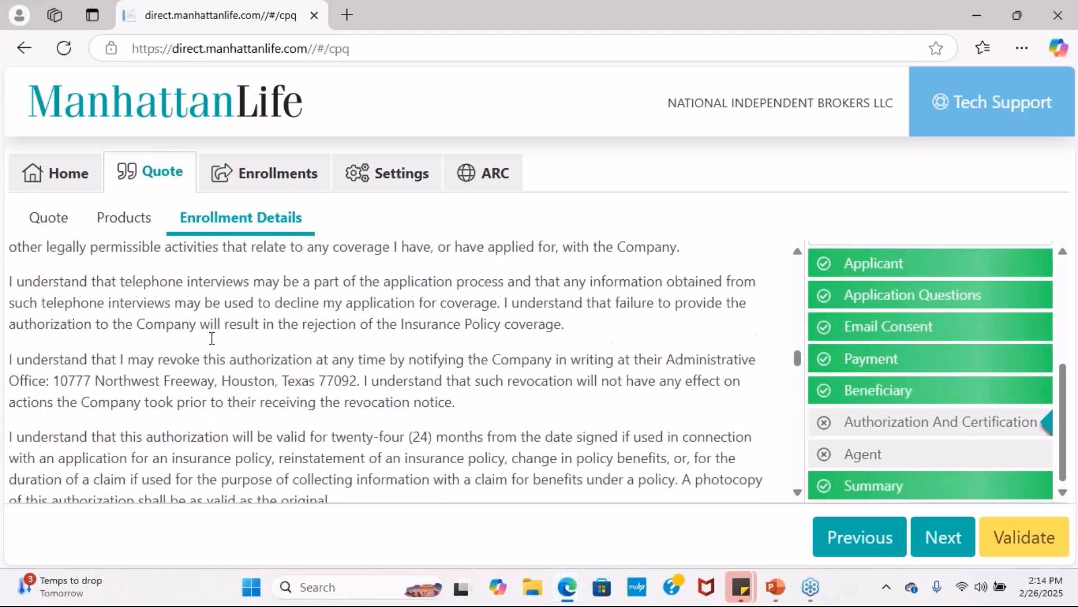
pyautogui.scroll(-3, 212, 344)
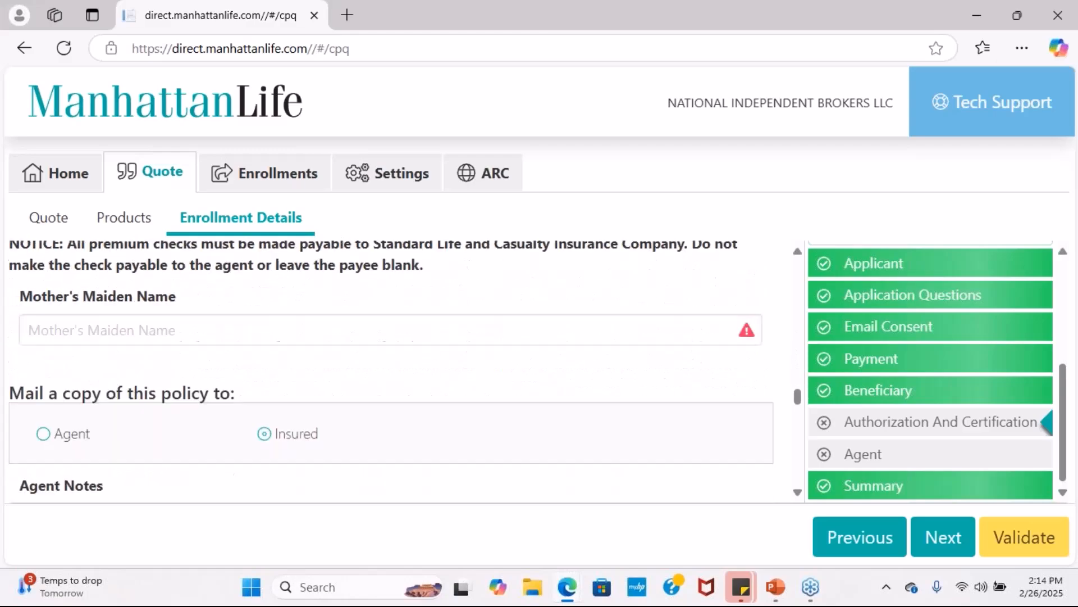
pyautogui.click(209, 330)
pyautogui.write('smith')
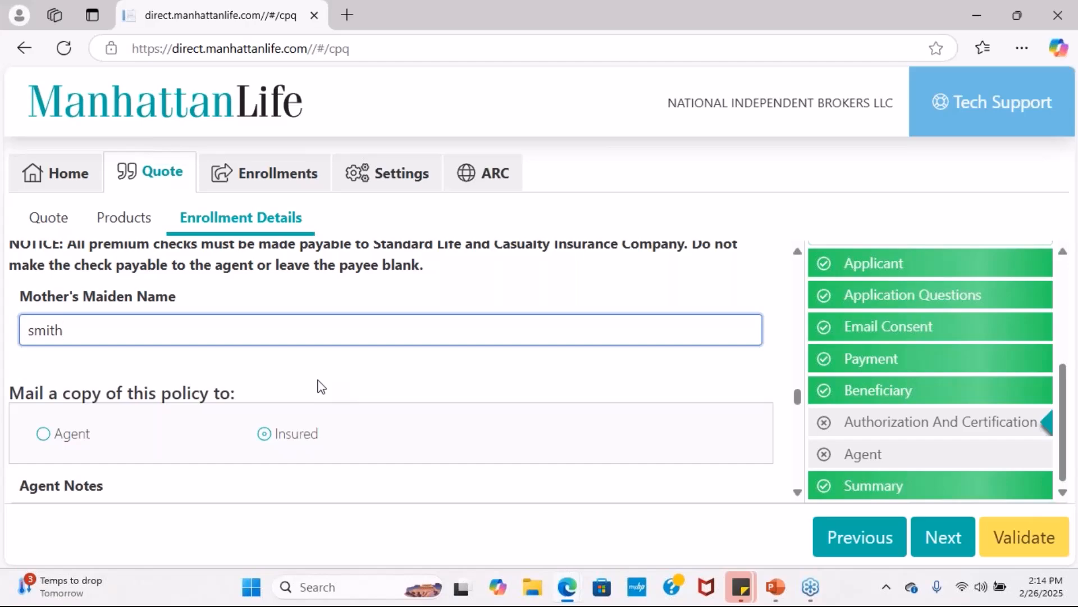
# - Mail the policy copy to the Insured and scroll down to Agent Number Selection
pyautogui.scroll(-2, 320, 387)
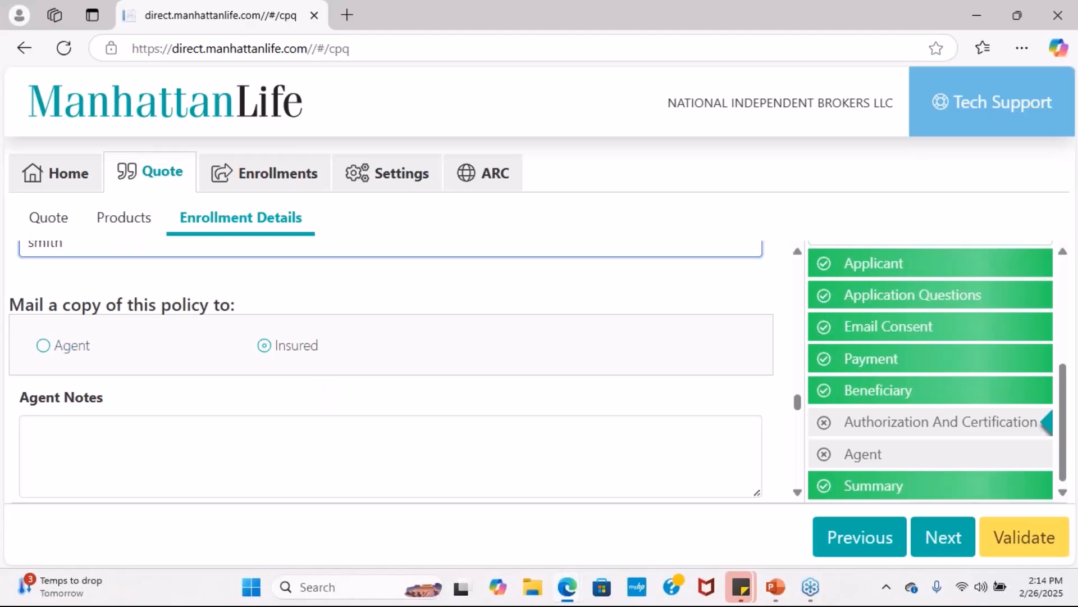
pyautogui.click(43, 352)
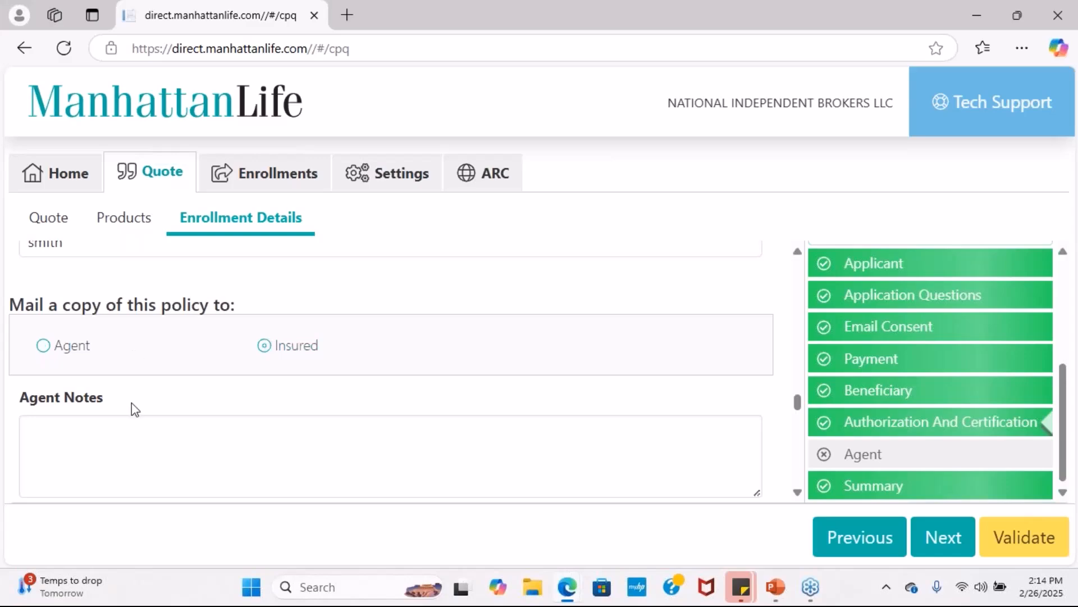
pyautogui.scroll(-2, 135, 409)
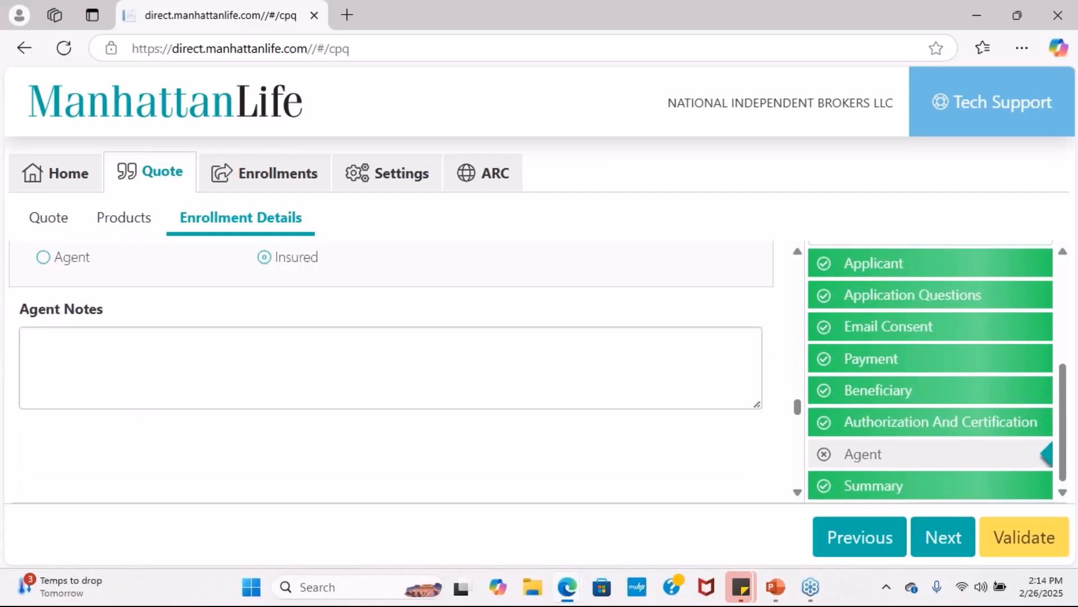
pyautogui.scroll(-2, 393, 370)
pyautogui.scroll(-2, 394, 370)
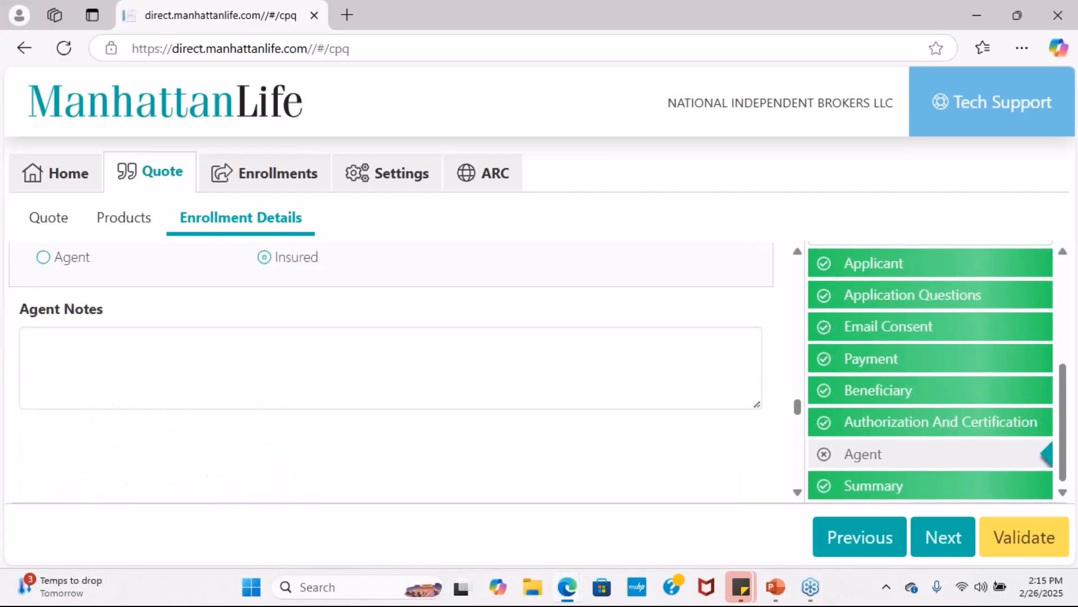
pyautogui.scroll(4, 113, 393)
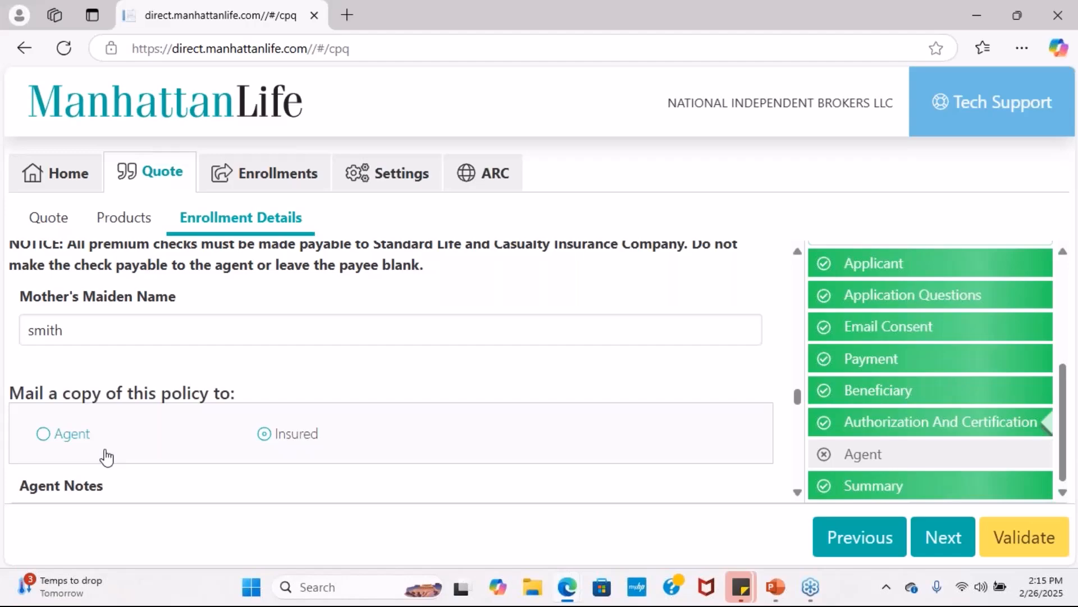
pyautogui.scroll(-2, 107, 457)
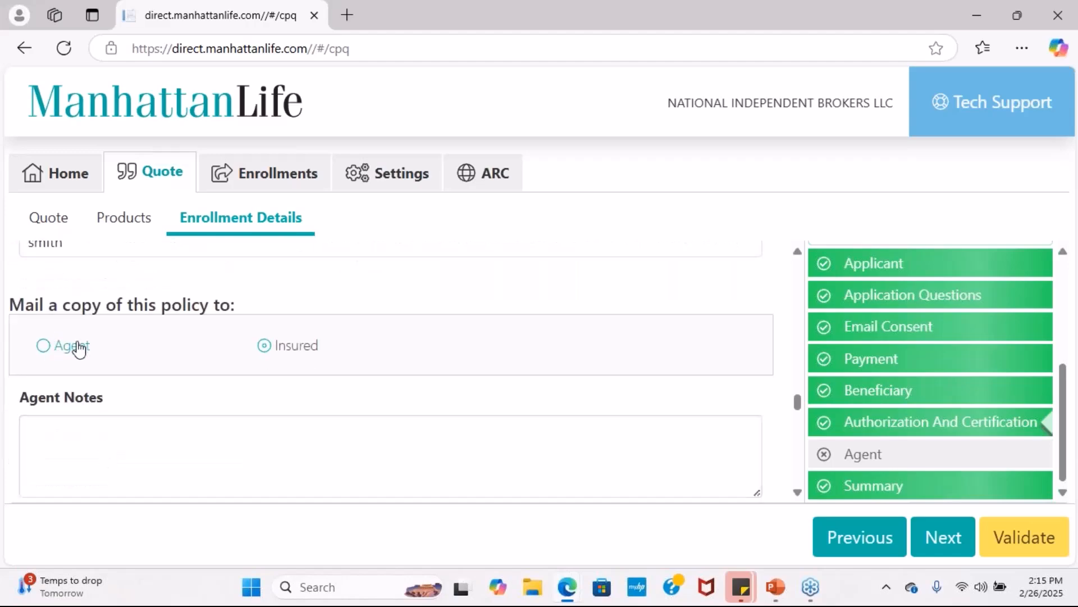
pyautogui.scroll(-1, 289, 385)
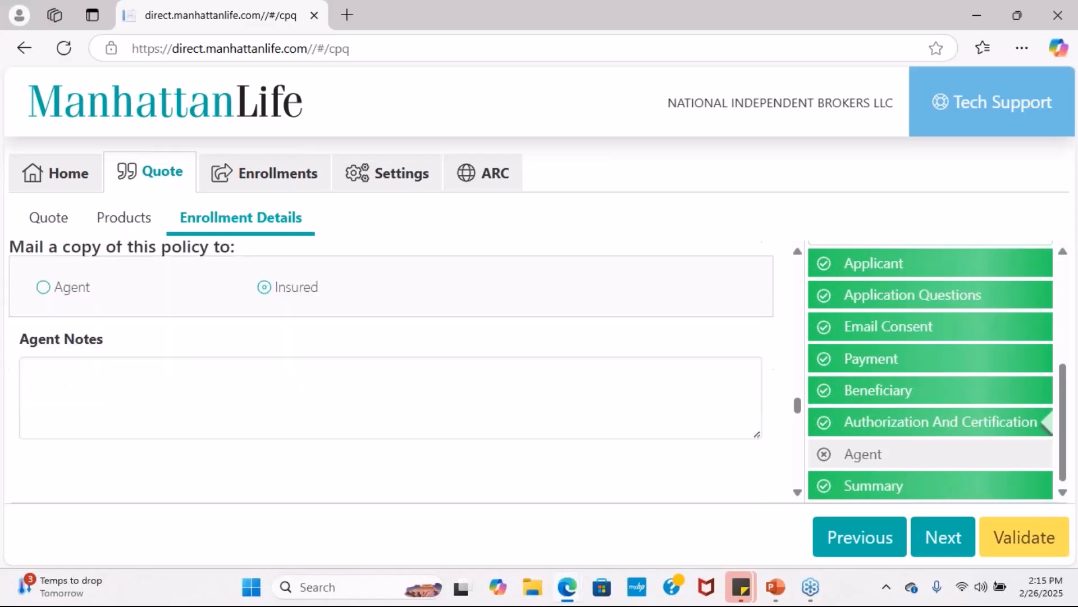
pyautogui.scroll(-5, 393, 370)
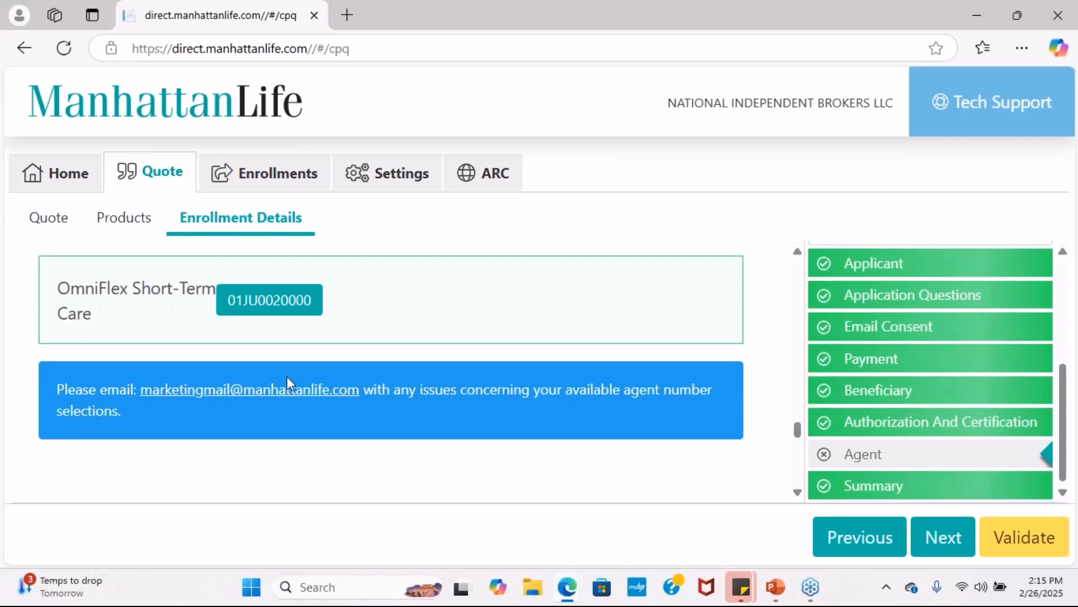
# - Answer Yes to the agent's replacement statement and tick Please Check to Certify
pyautogui.scroll(-3, 288, 382)
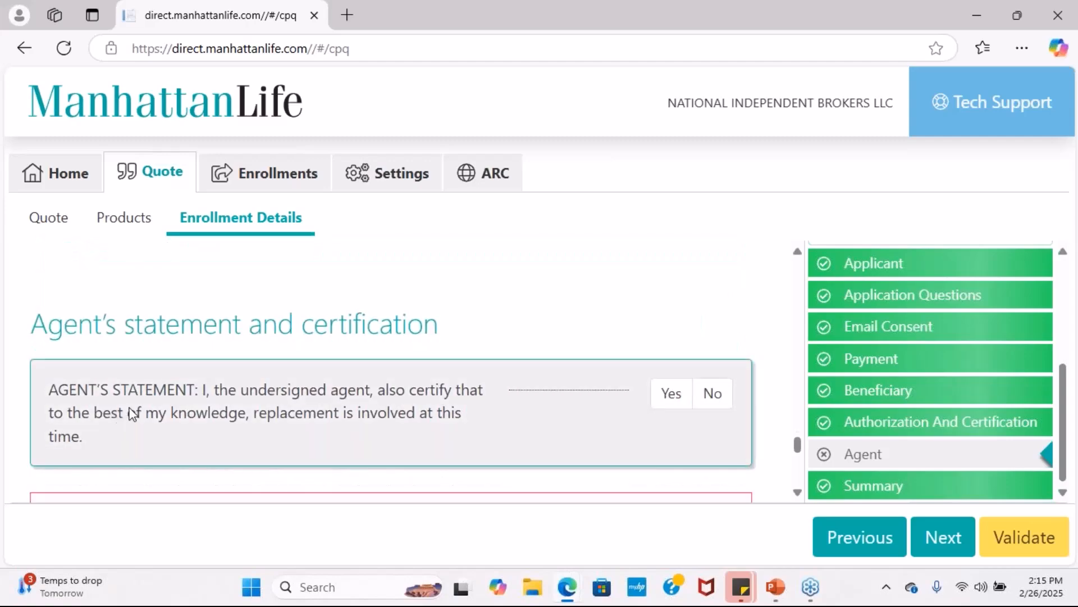
pyautogui.click(676, 405)
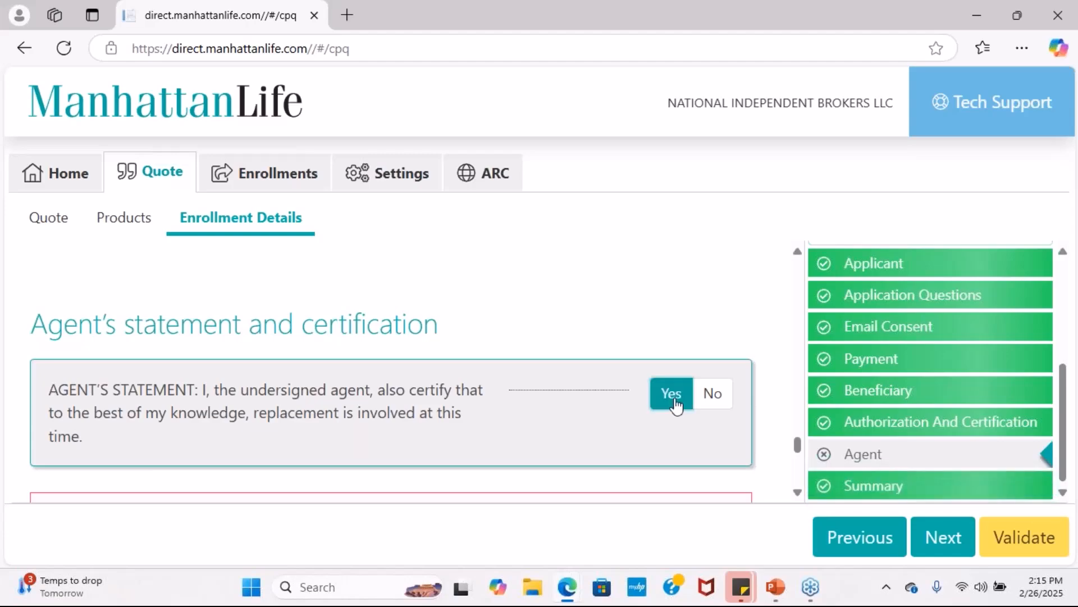
pyautogui.scroll(-2, 645, 436)
pyautogui.scroll(-3, 169, 337)
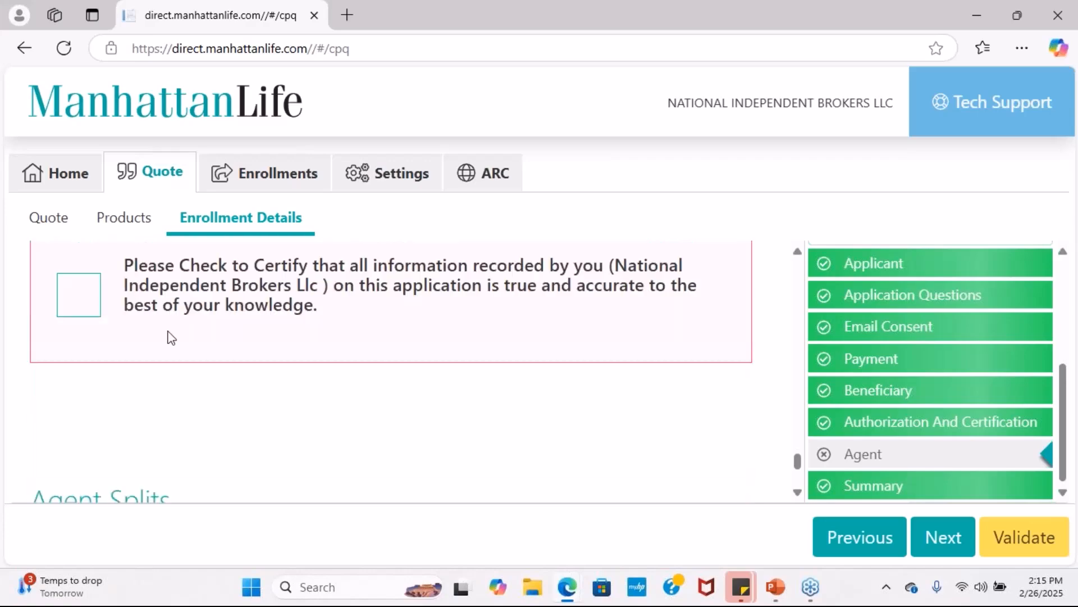
pyautogui.click(78, 308)
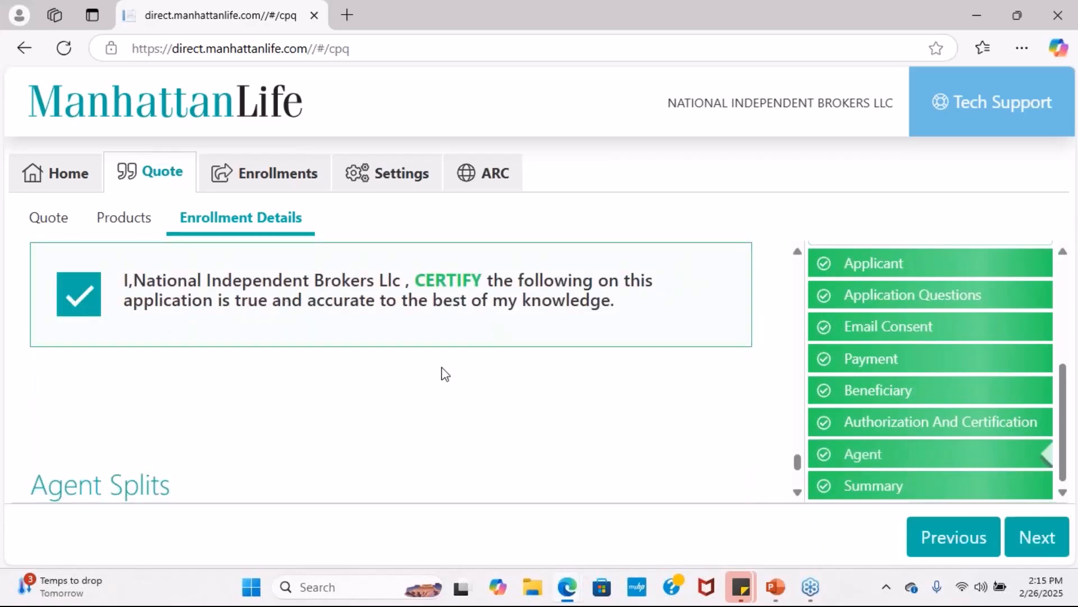
# - Start an agent split, leave the OmniFlex % unchanged, then cancel it so no splits remain
pyautogui.scroll(-3, 445, 374)
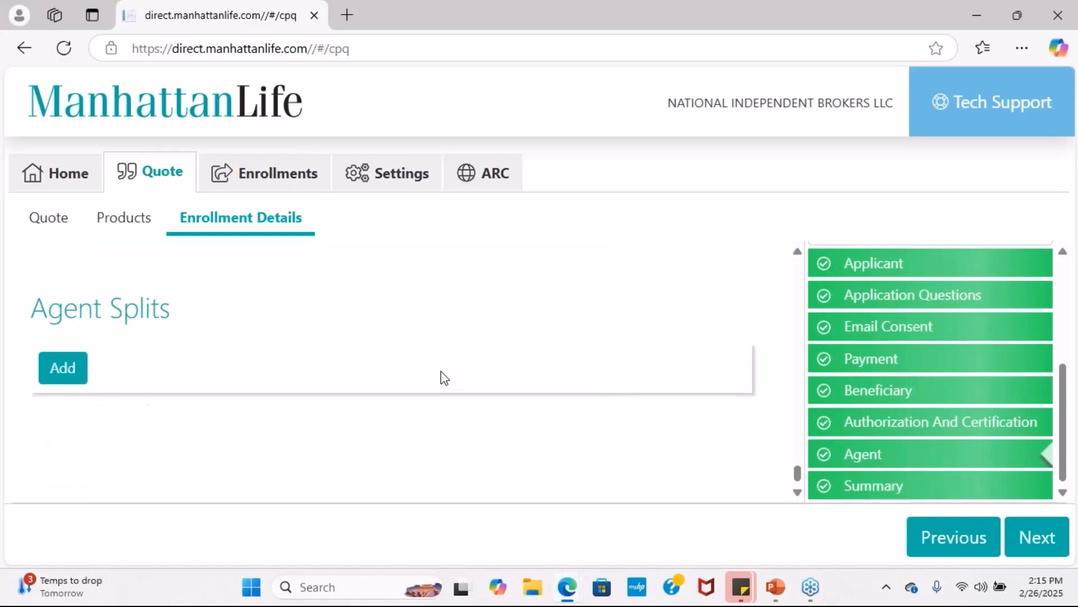
pyautogui.scroll(3, 337, 365)
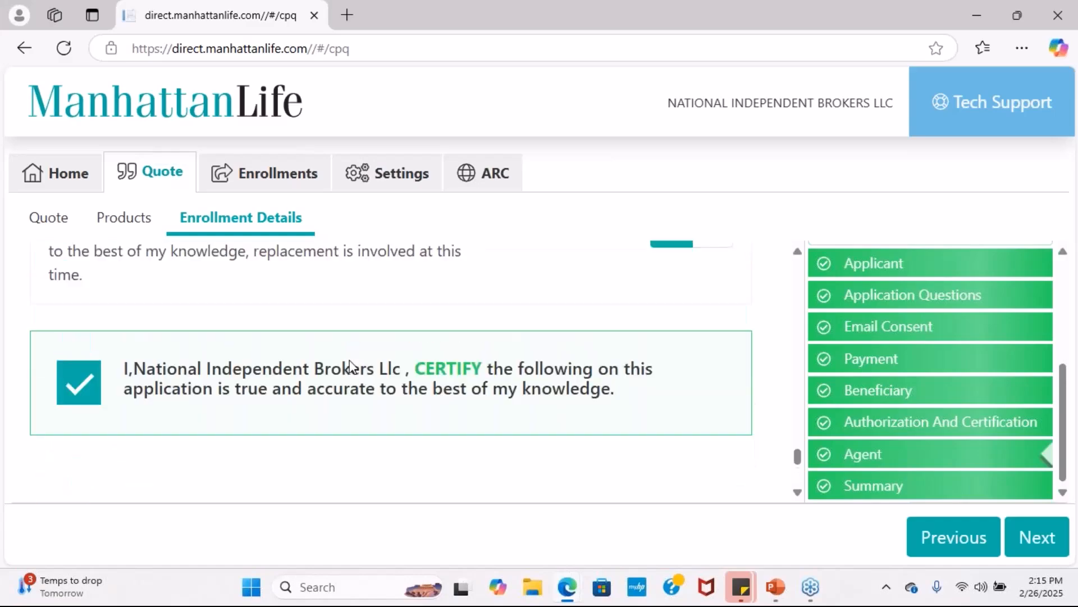
pyautogui.scroll(3, 350, 366)
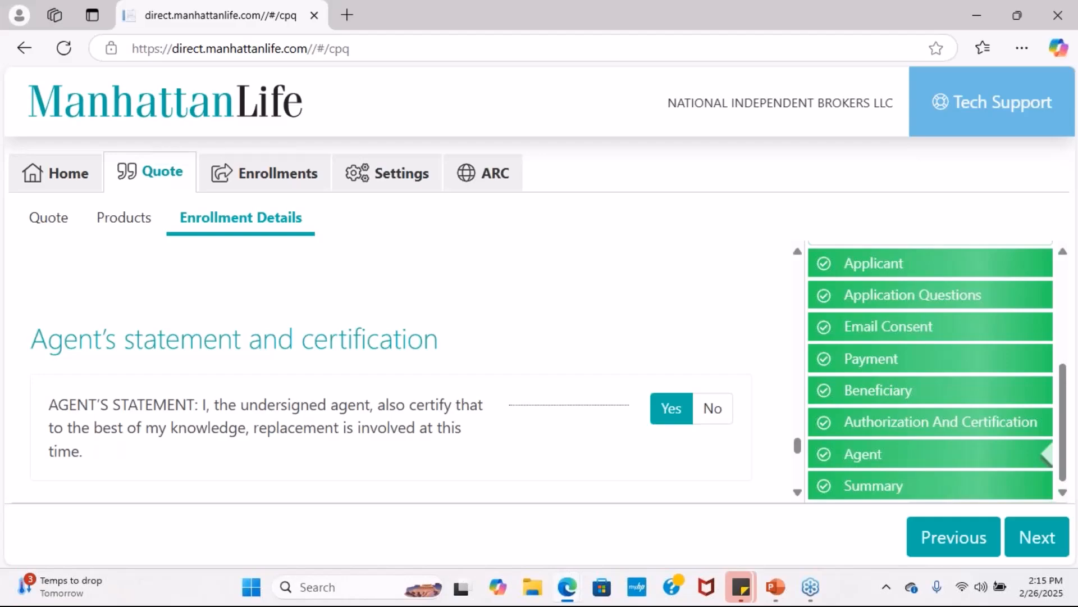
pyautogui.scroll(-2, 350, 366)
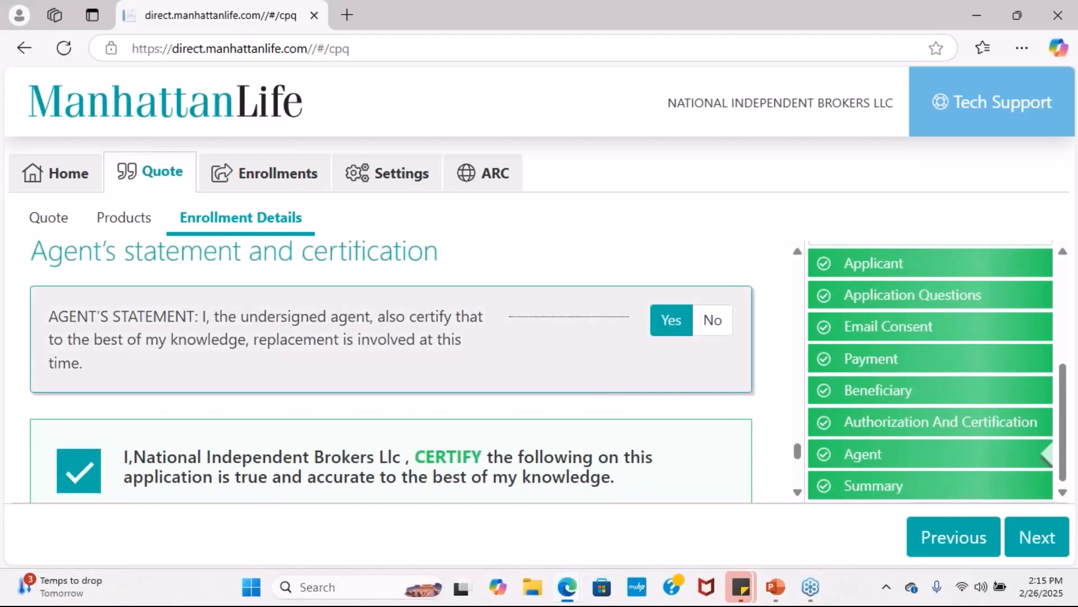
pyautogui.scroll(-1, 351, 366)
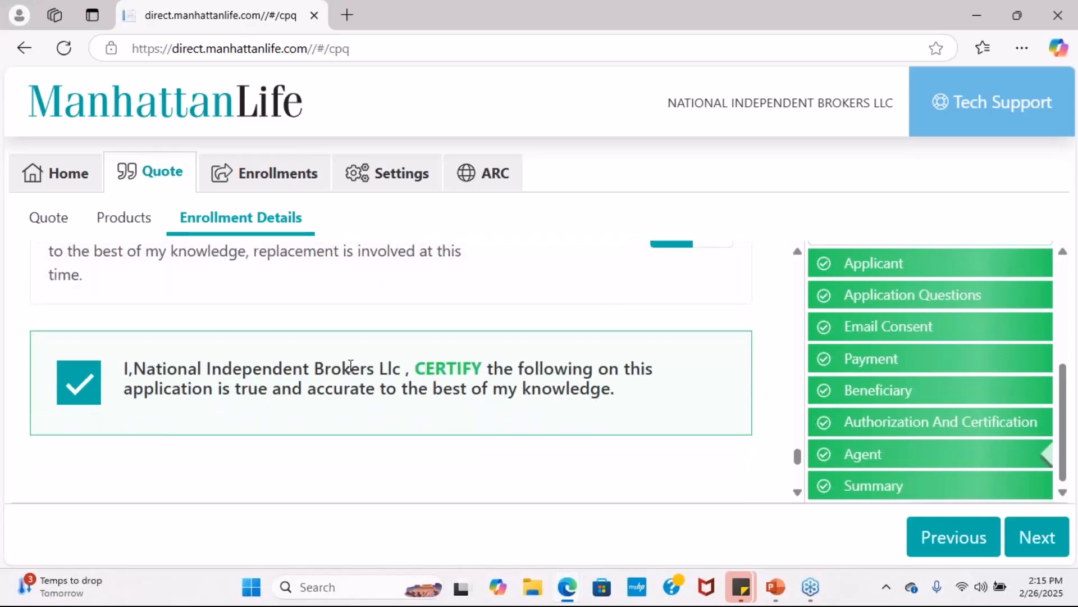
pyautogui.scroll(-3, 350, 366)
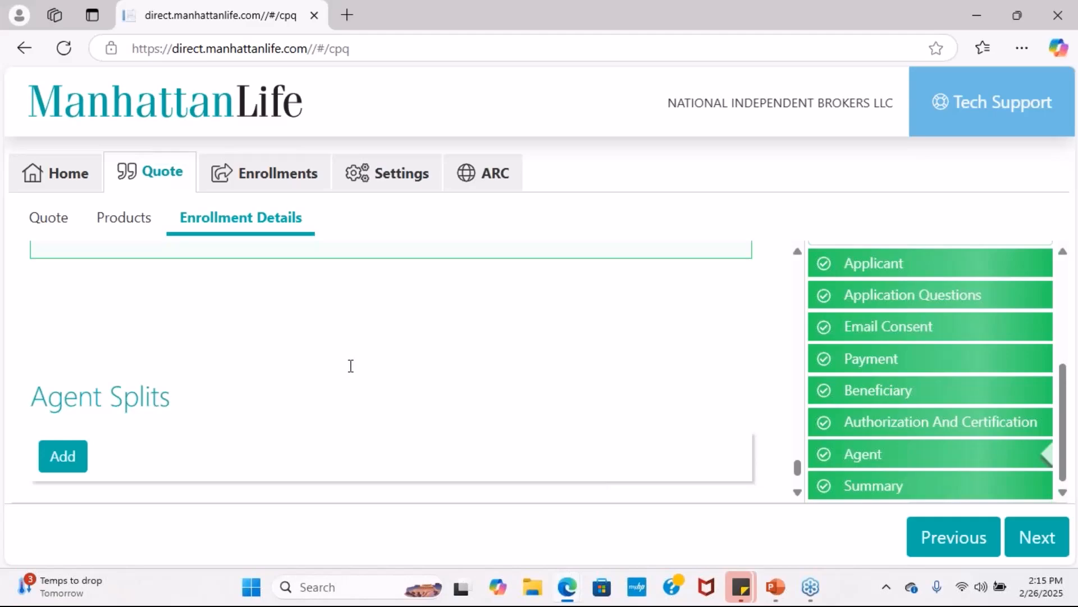
pyautogui.click(66, 467)
pyautogui.scroll(-3, 347, 358)
pyautogui.scroll(2, 330, 362)
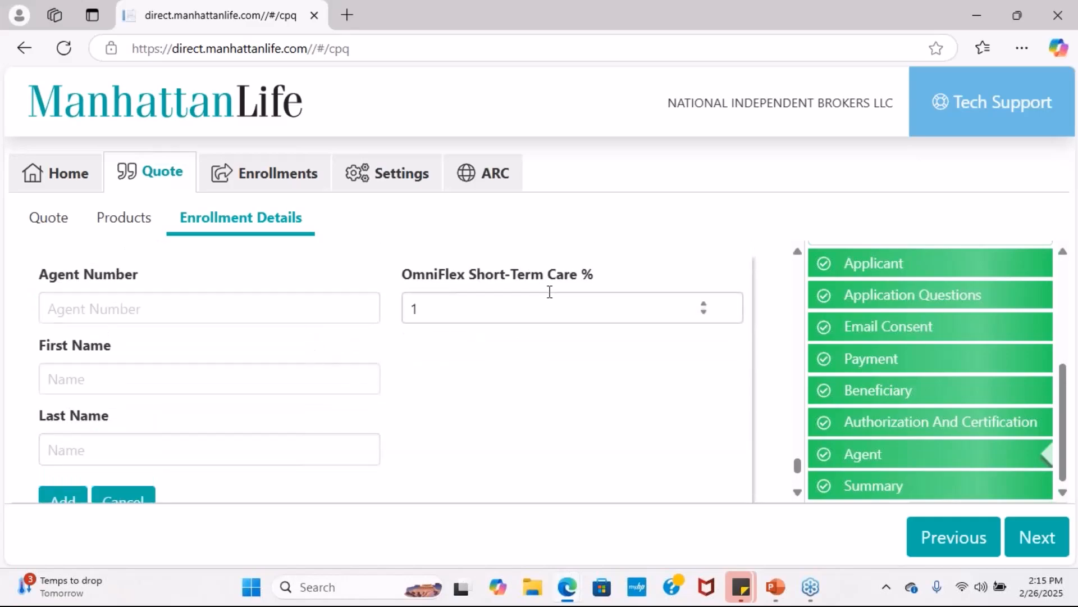
pyautogui.click(705, 309)
pyautogui.click(470, 397)
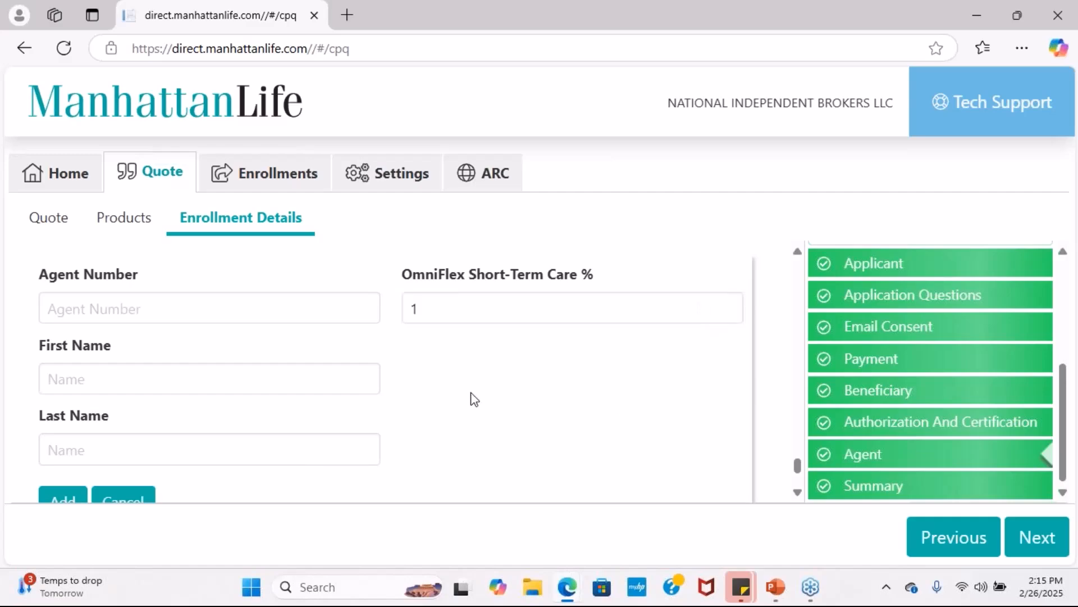
pyautogui.scroll(3, 464, 411)
pyautogui.scroll(-5, 390, 427)
pyautogui.click(123, 356)
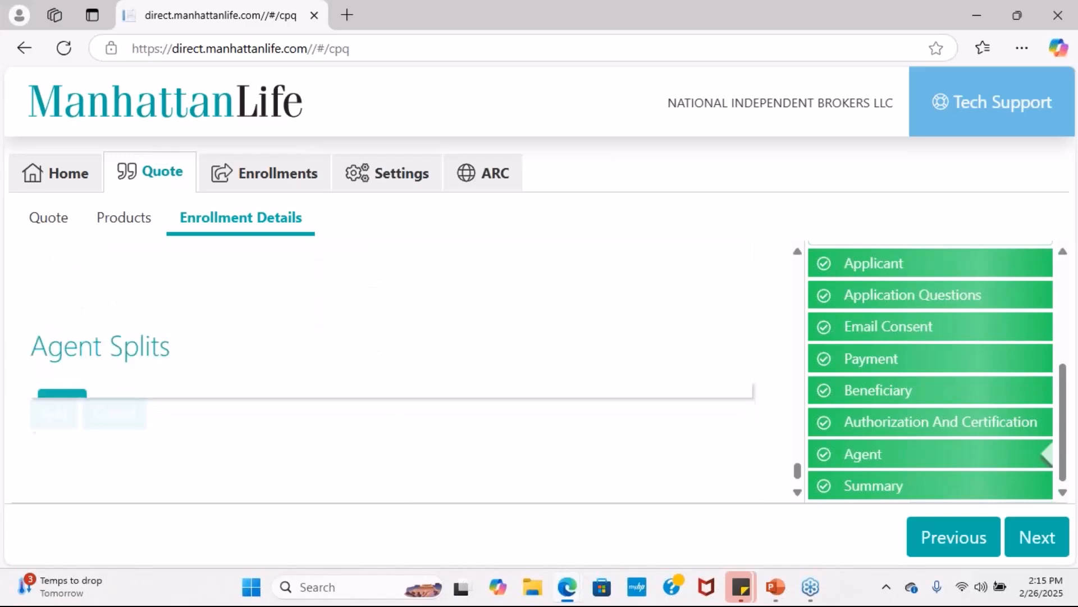
# - Review the Enrollment Summary total, then move the browser window off-screen
pyautogui.click(1056, 538)
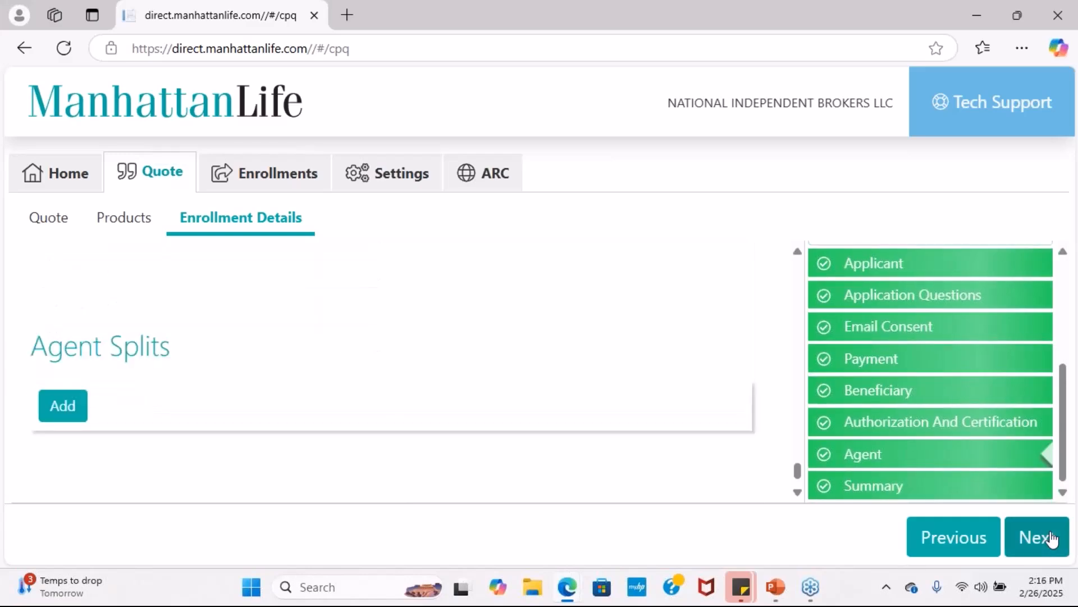
pyautogui.scroll(-5, 497, 354)
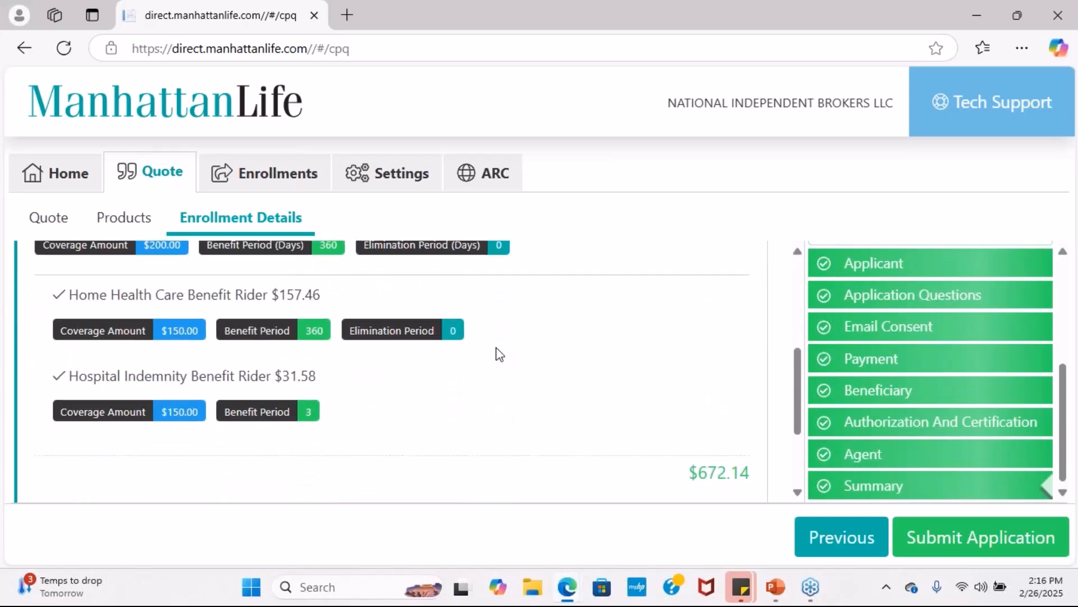
pyautogui.scroll(-3, 499, 354)
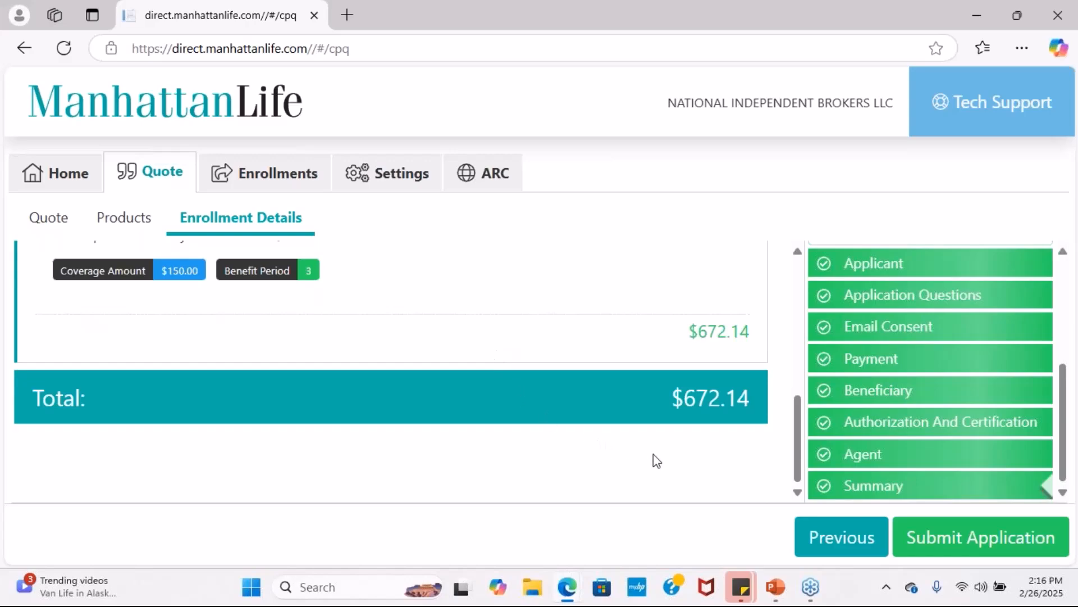
pyautogui.scroll(8, 666, 466)
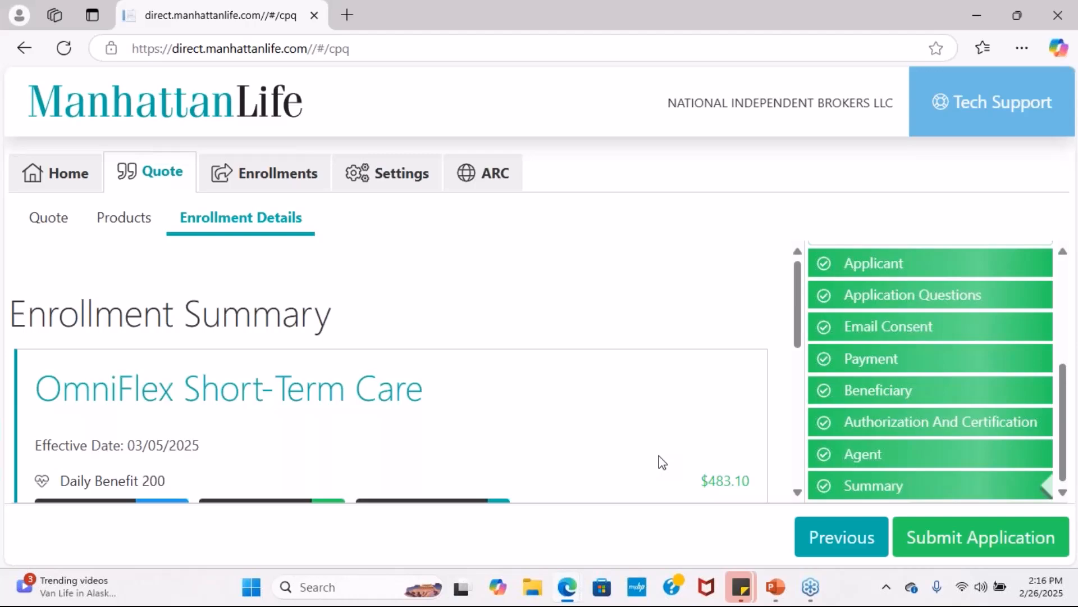
pyautogui.doubleClick(449, 22)
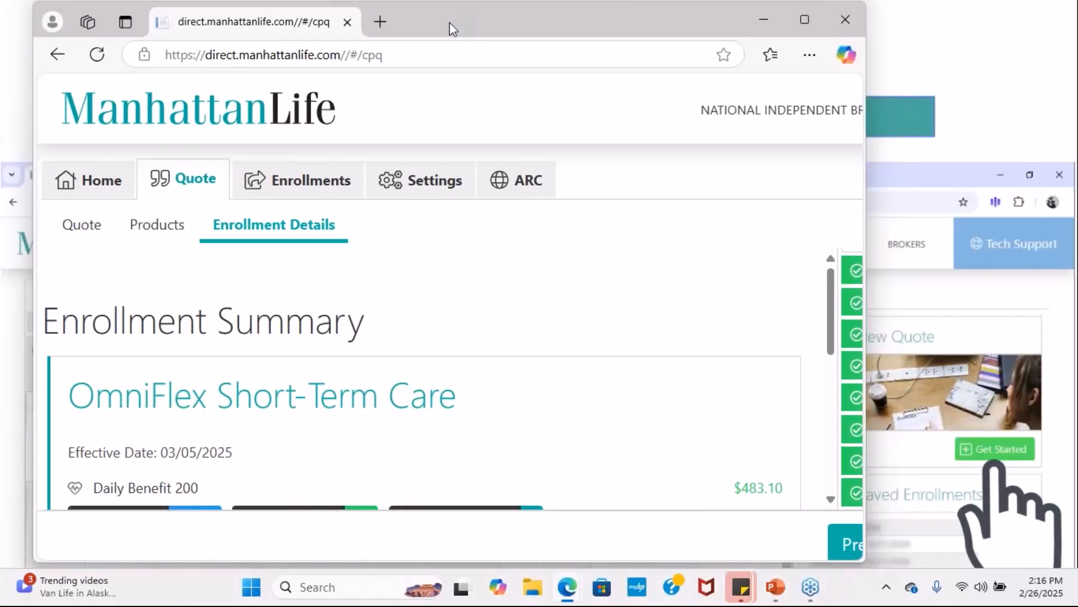
pyautogui.moveTo(449, 22); pyautogui.dragTo(1077, 34)
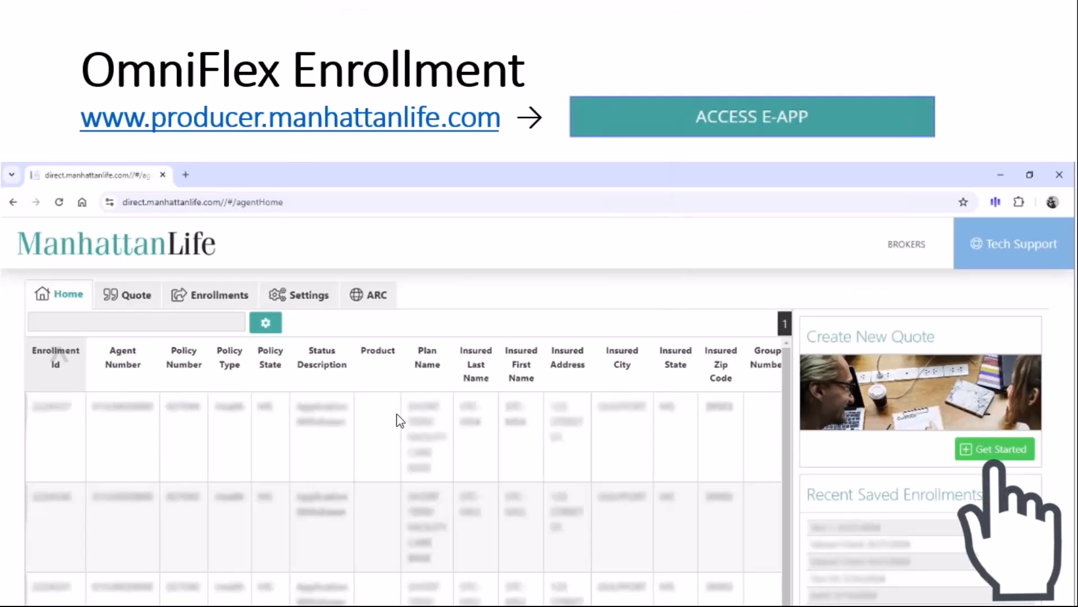